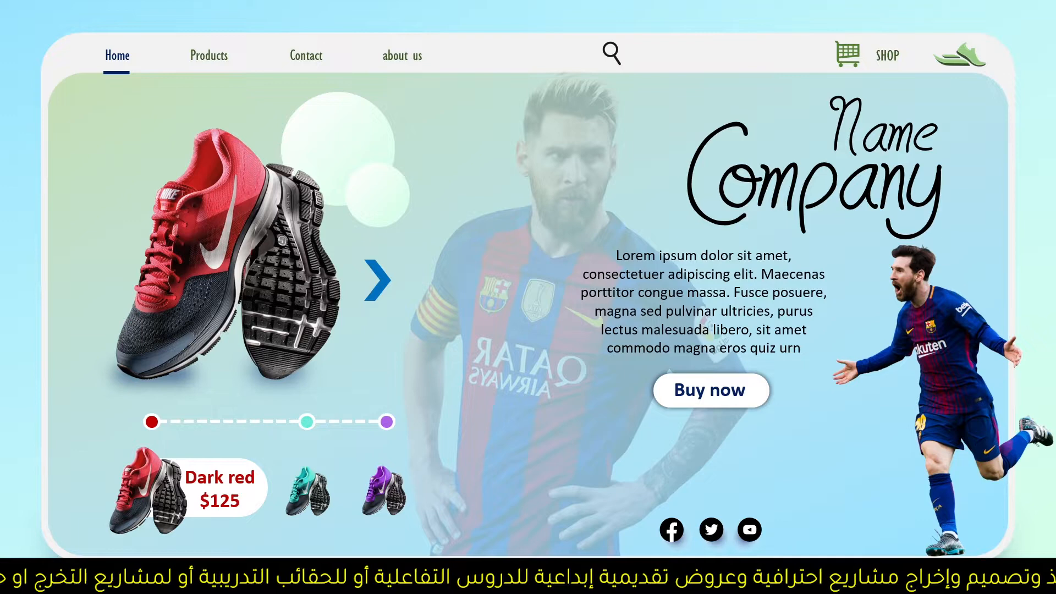
Step: End the slide show of the finished design and display the first slide with its raw design elements
key("Escape")
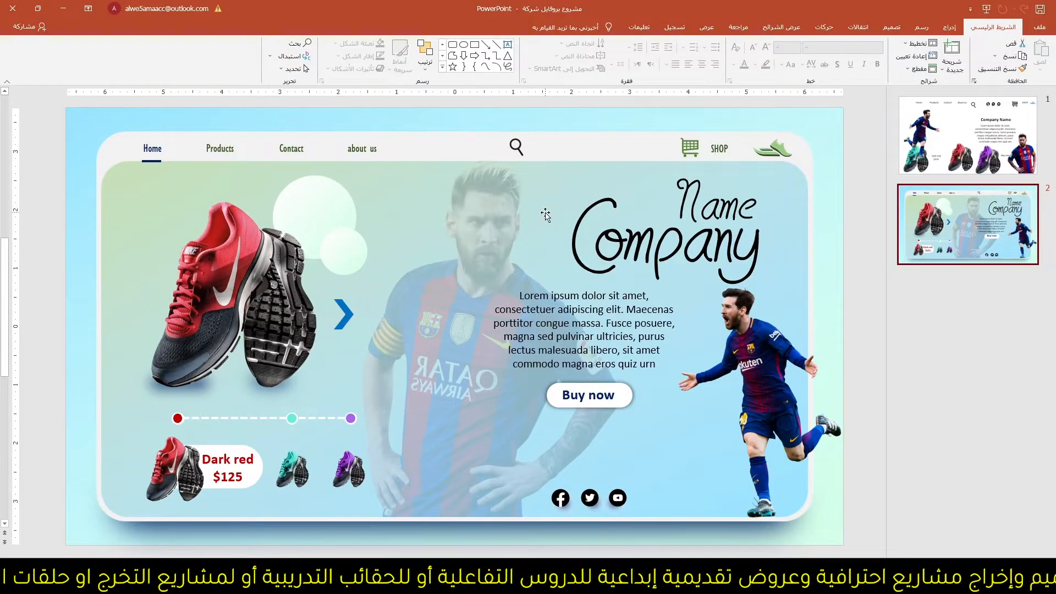
left_click(944, 122)
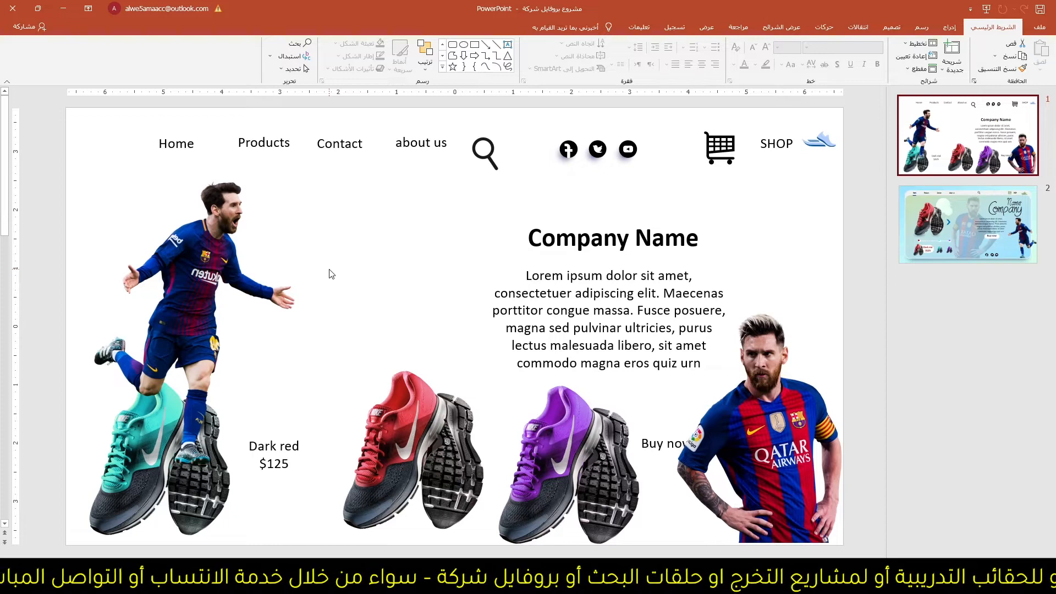
Step: Switch to the browser and look through the PNGEgg search results for sports shoes and for Messi
key("alt+Tab")
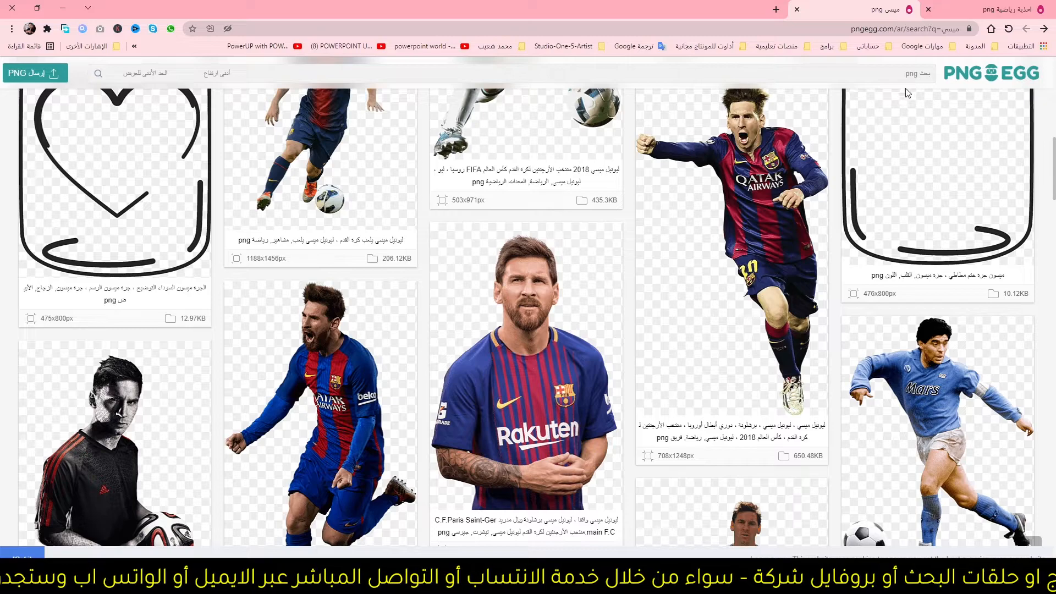
left_click(1003, 16)
scroll(671, 279, "down", 5)
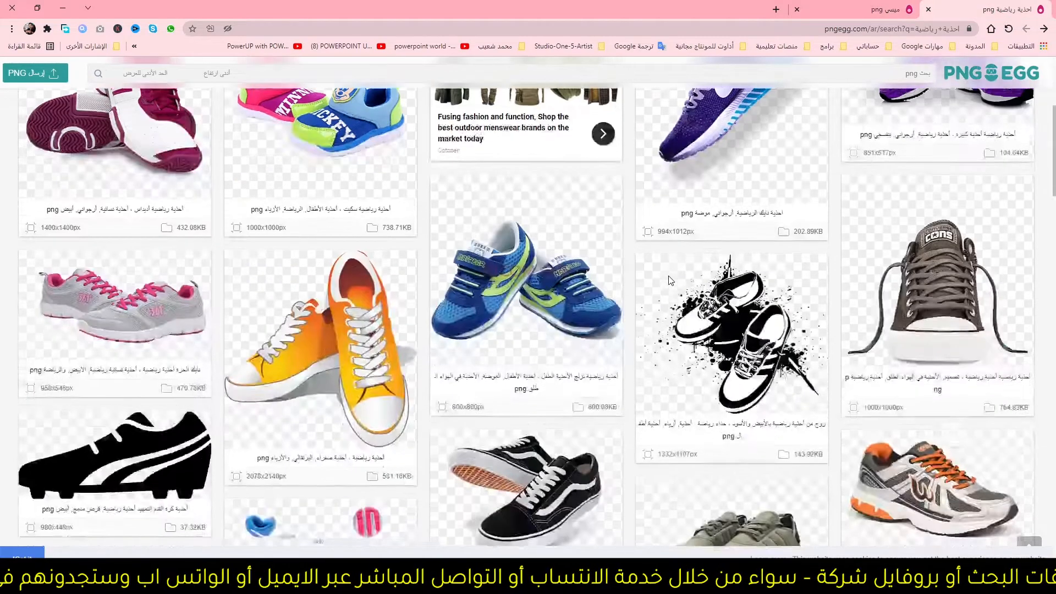
scroll(671, 279, "down", 5)
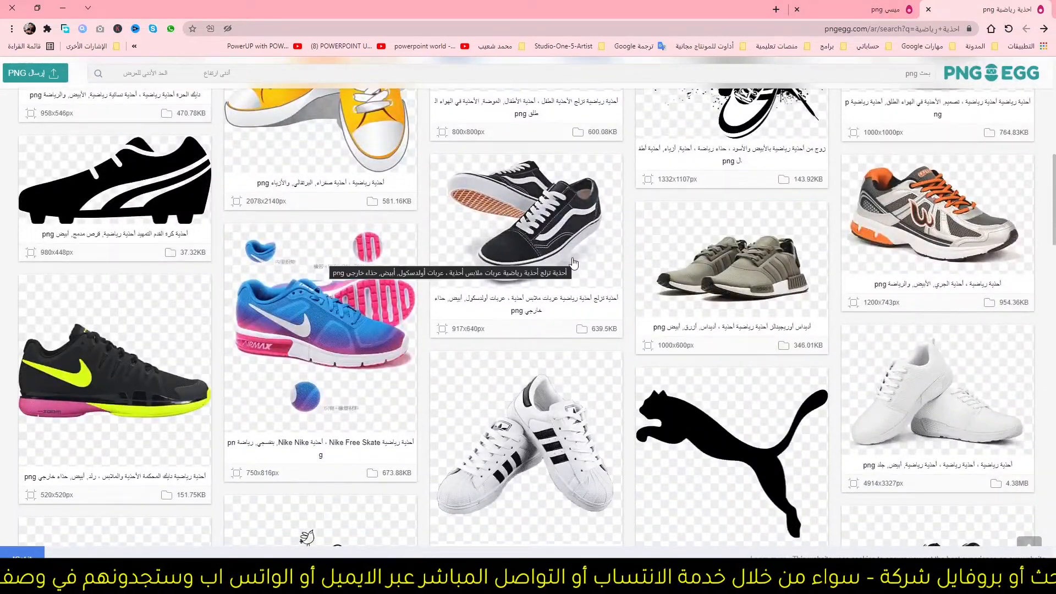
scroll(573, 262, "down", 1)
key("ctrl+Tab")
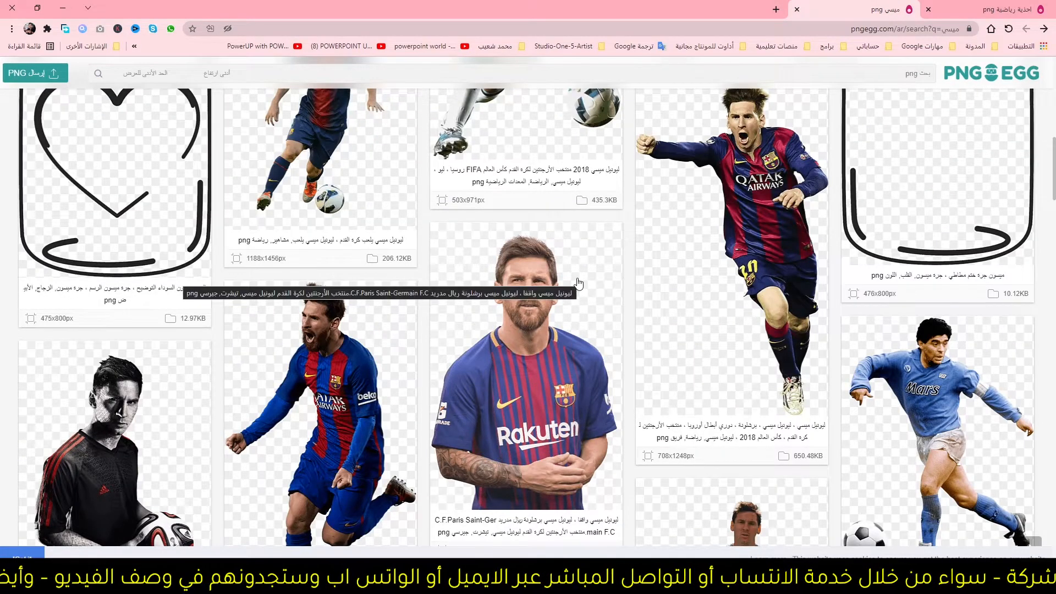
scroll(693, 290, "up", 1)
scroll(693, 290, "down", 4)
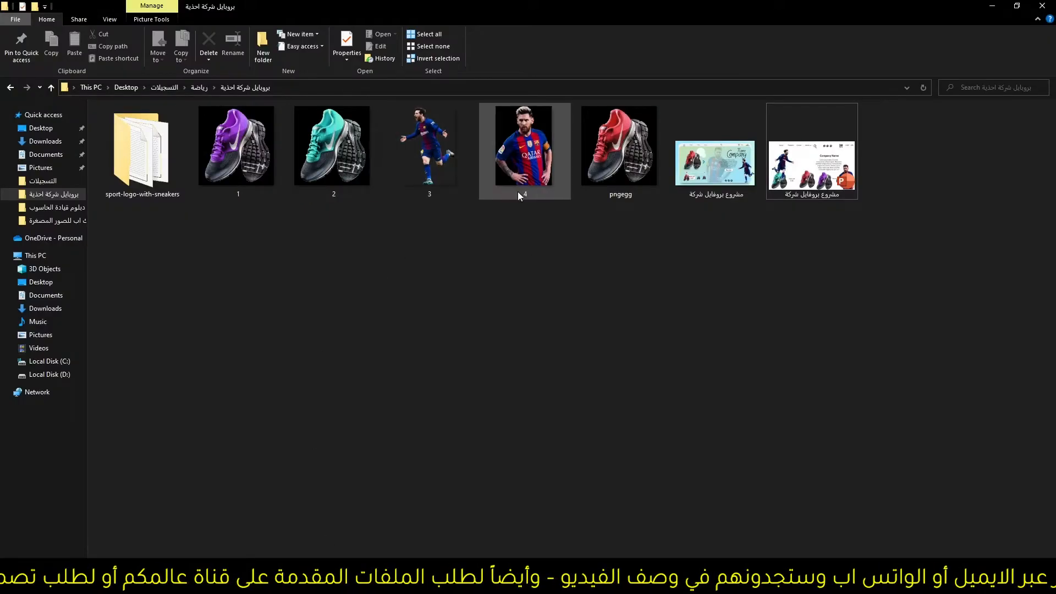
Step: Open the red shoe image pngegg from the project folder in Photoshop
left_click(622, 156)
left_click(424, 181, "ctrl")
key("Left")
key("Left")
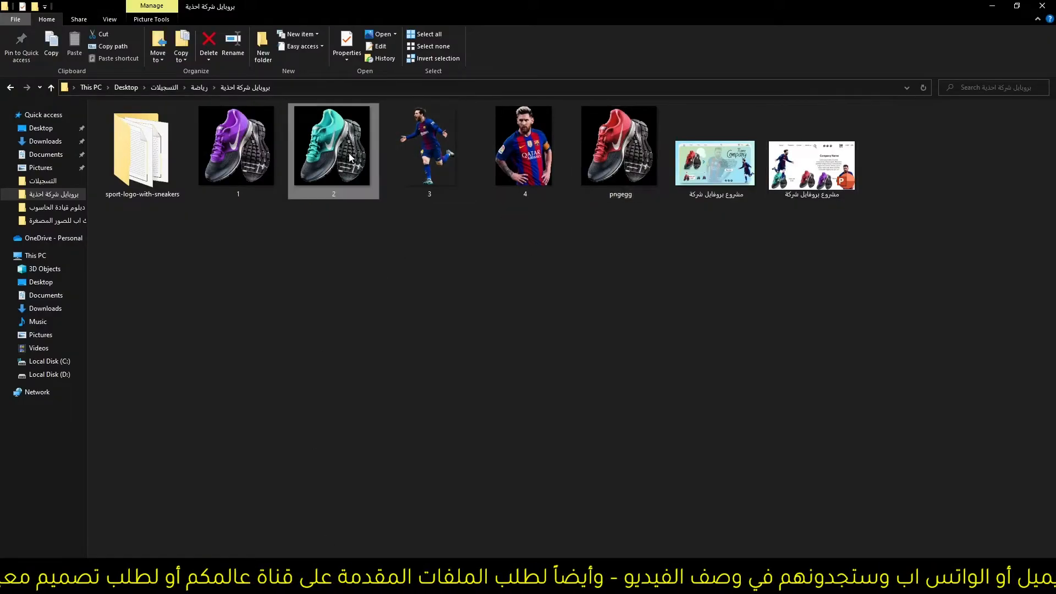
left_click(439, 294)
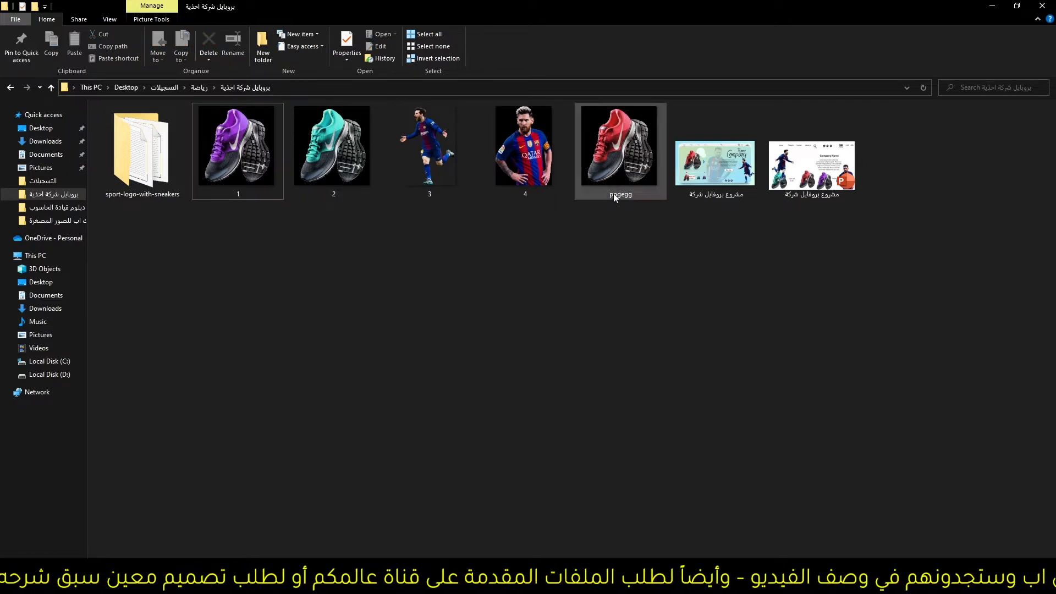
left_click_drag(620, 169, 417, 255)
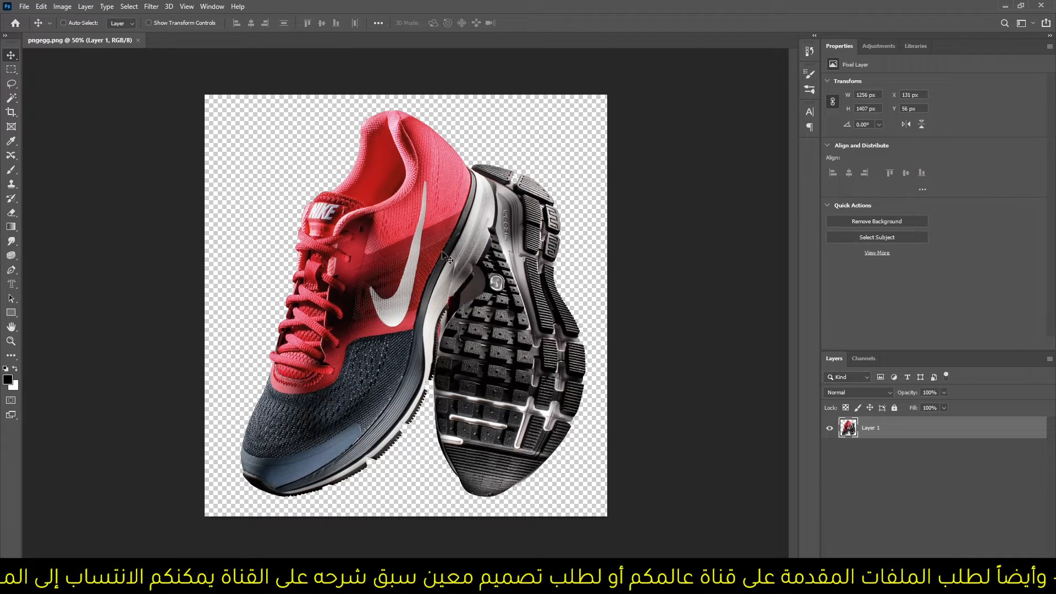
mouse_move(478, 274)
left_mouse_down()
mouse_move(475, 258)
mouse_move(466, 270)
left_mouse_up()
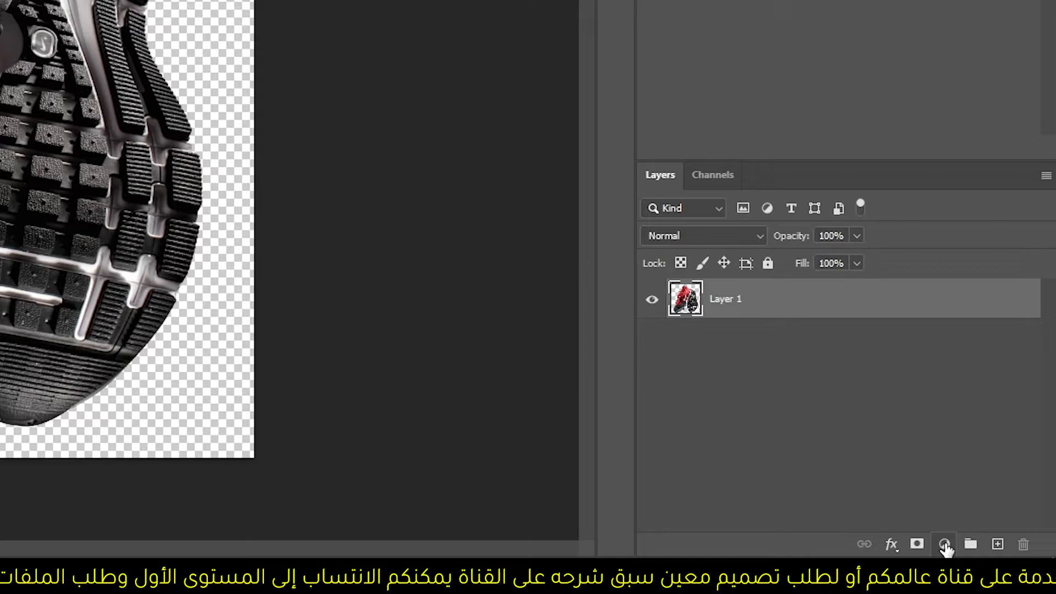
Step: Add a Hue/Saturation adjustment layer and set the hue of the Reds to -131 to turn the shoe blue
left_click(945, 544)
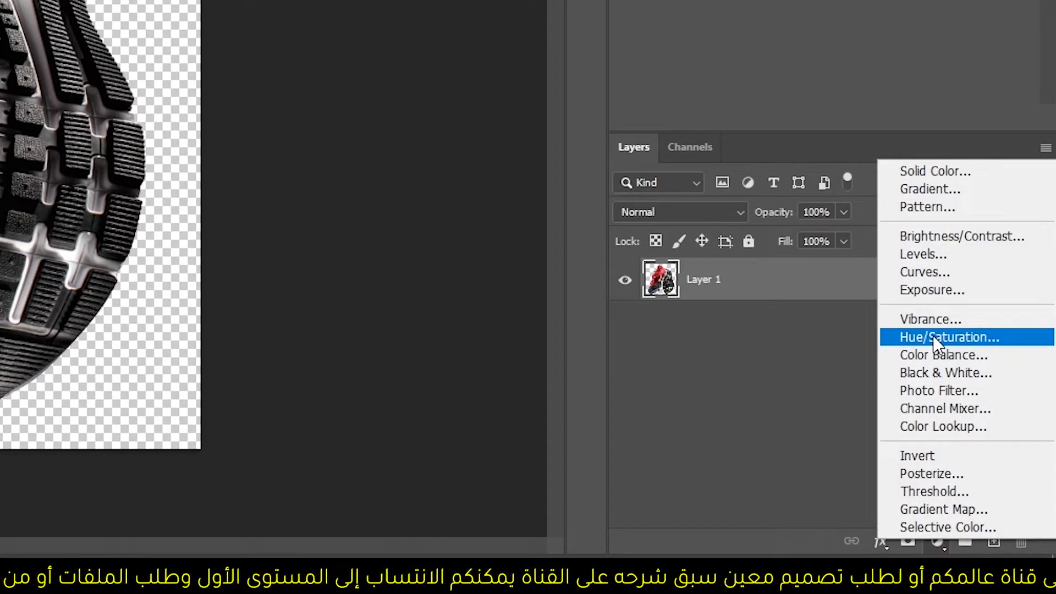
left_click(933, 336)
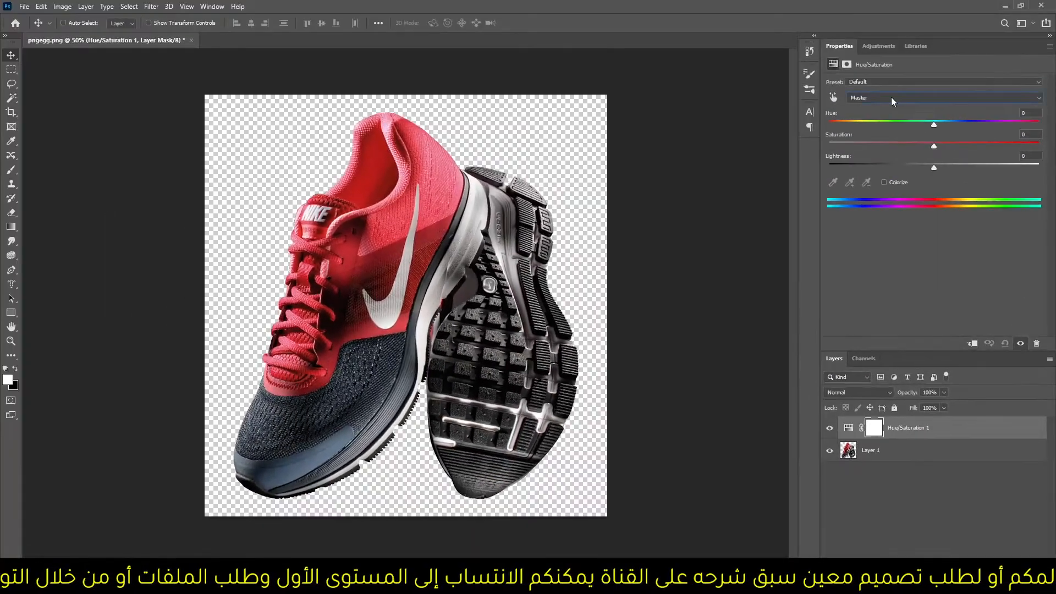
left_click(864, 18)
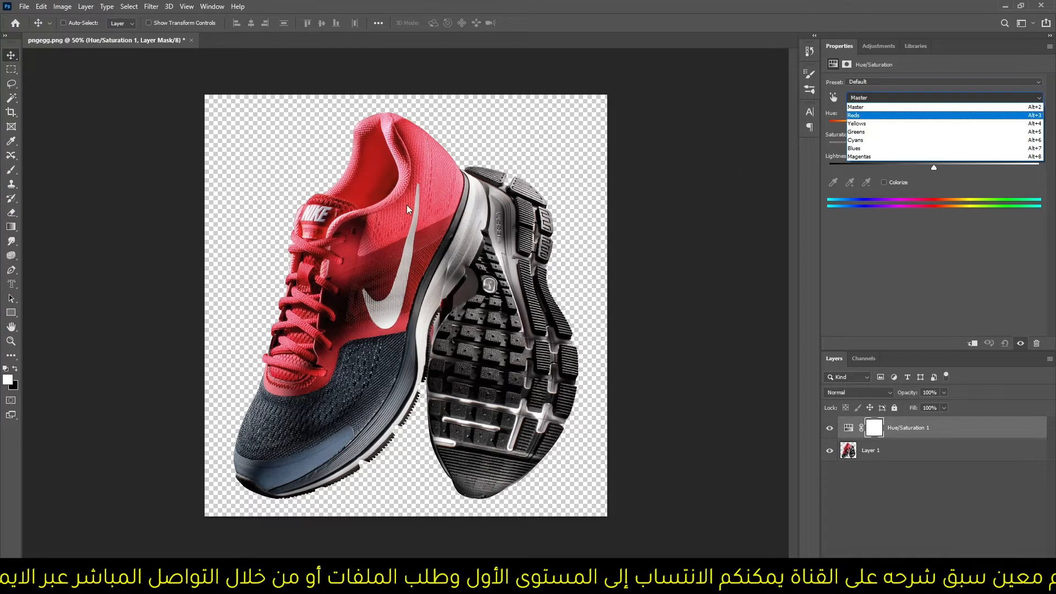
left_click(855, 116)
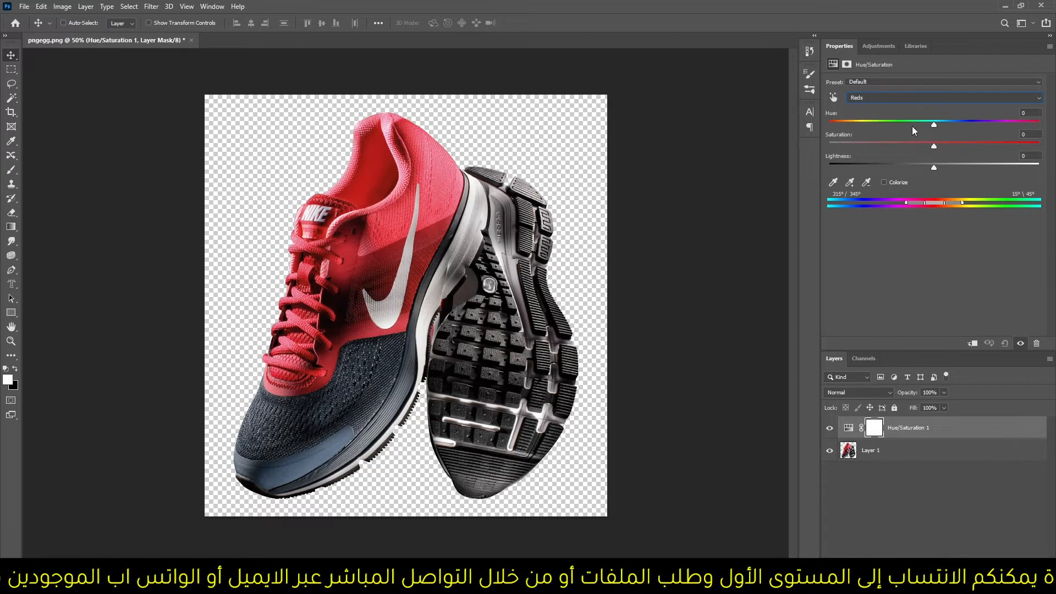
left_click_drag(934, 125, 850, 124)
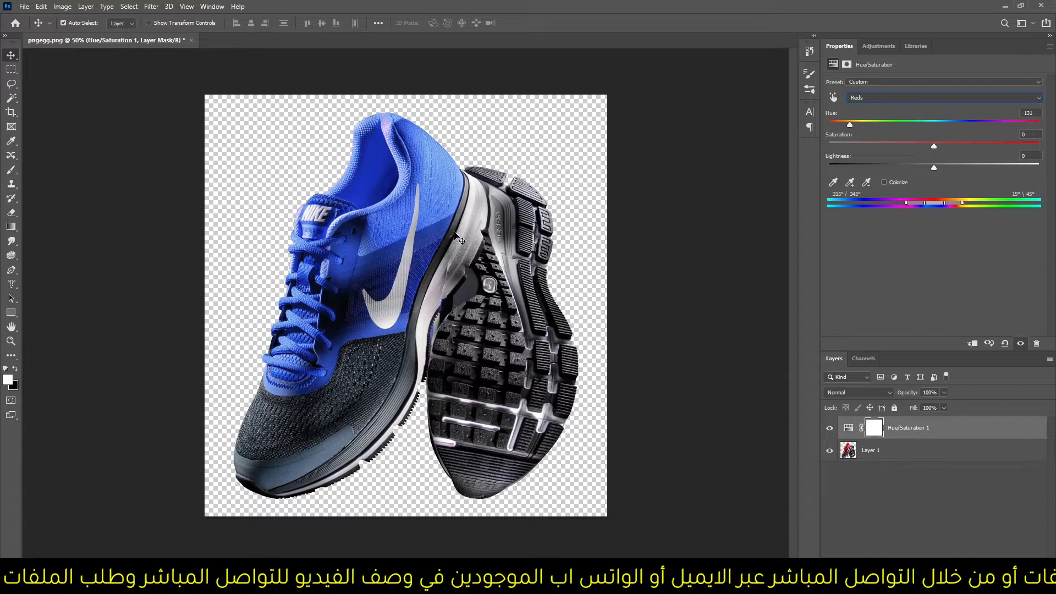
key("ctrl+shift+s")
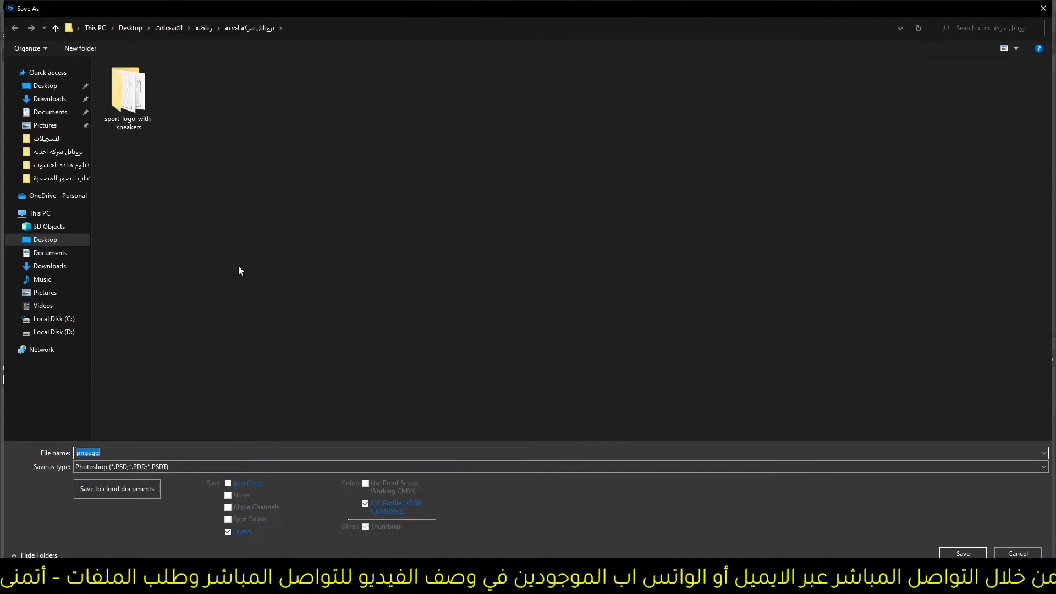
left_click(114, 467)
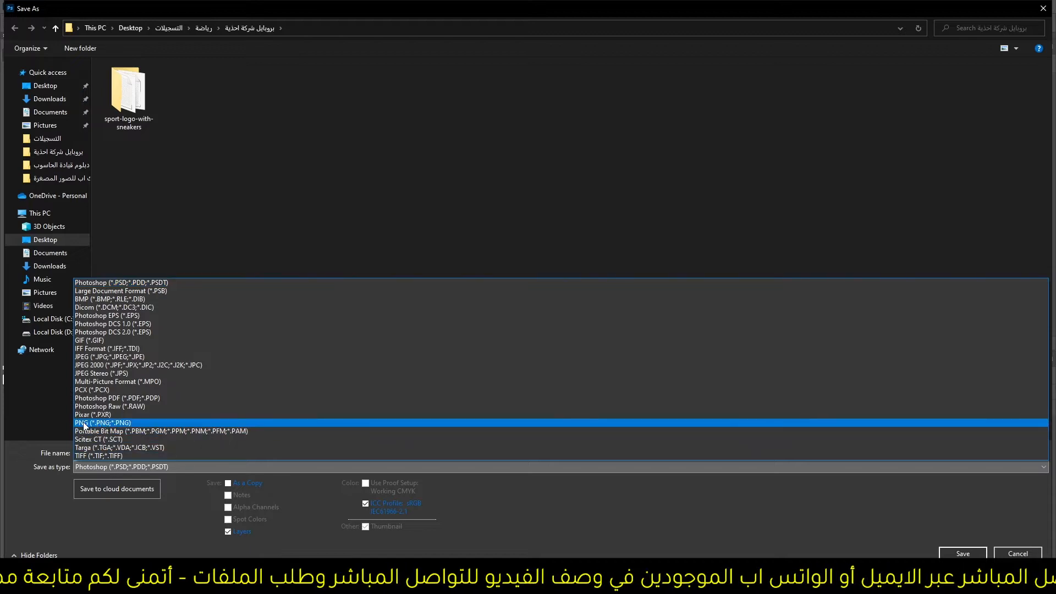
left_click(85, 429)
left_click(94, 454)
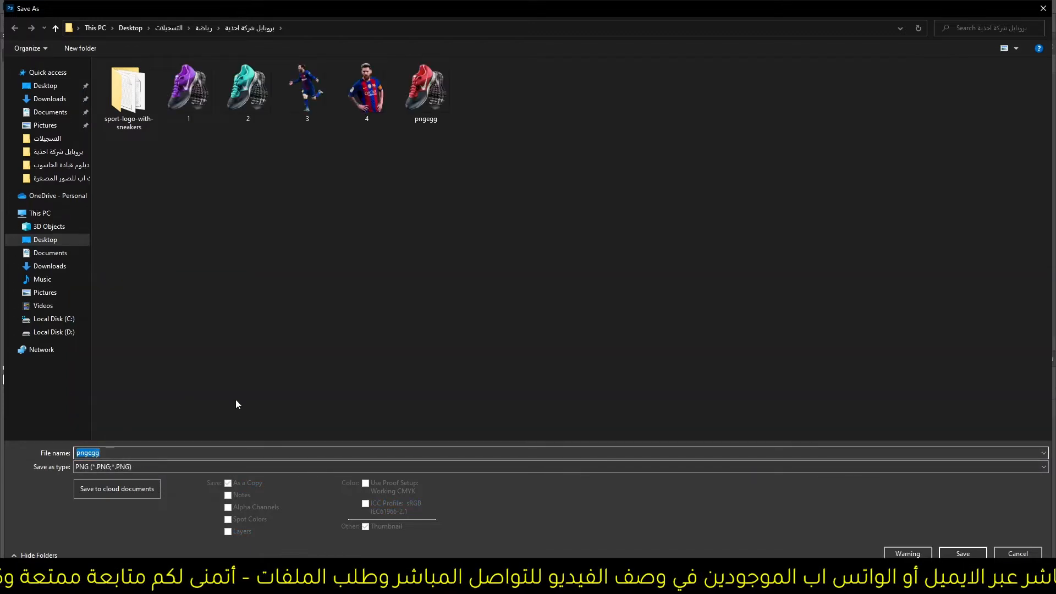
left_click(1005, 554)
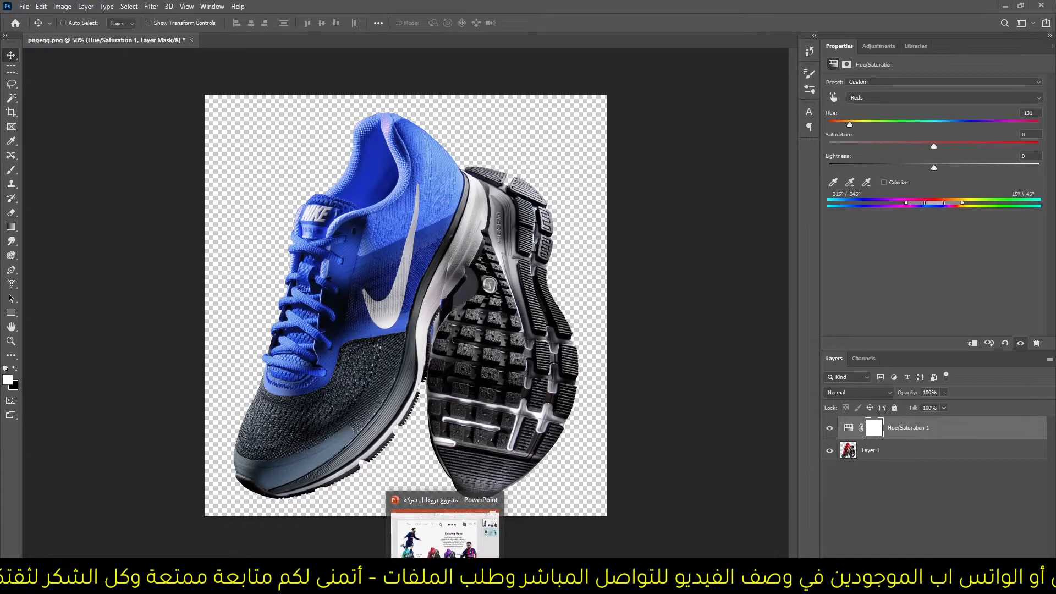
Step: Switch to PowerPoint and add a blank slide after slide 2
left_click(446, 582)
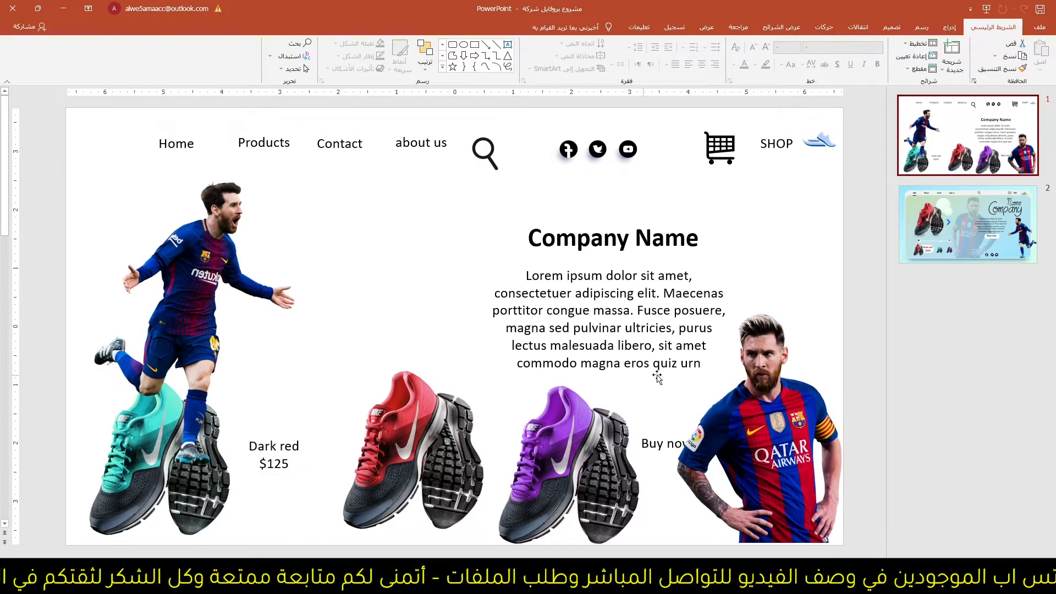
left_click(929, 314)
right_click(929, 314)
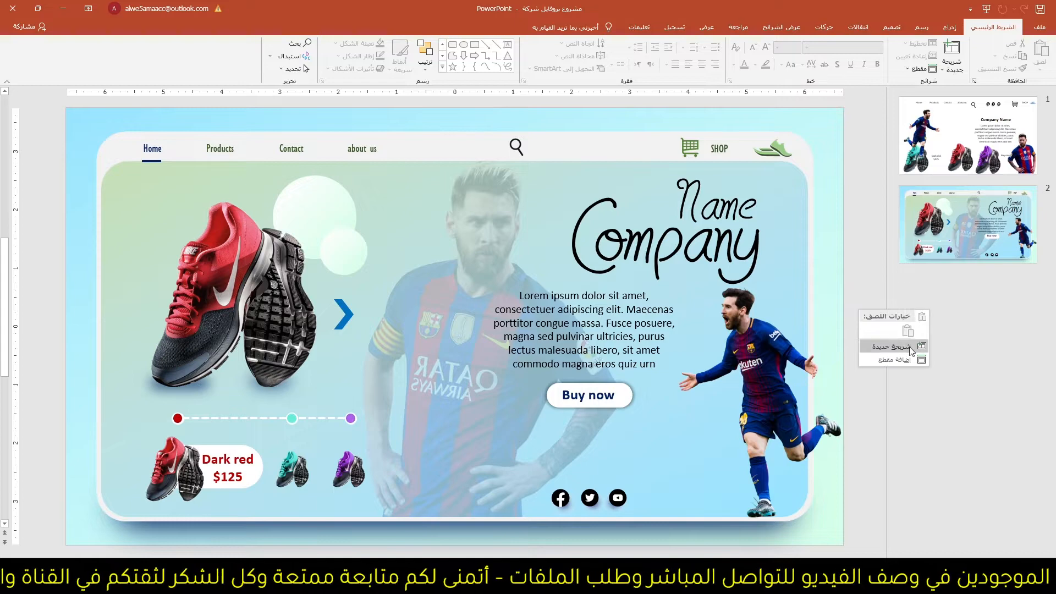
left_click(910, 347)
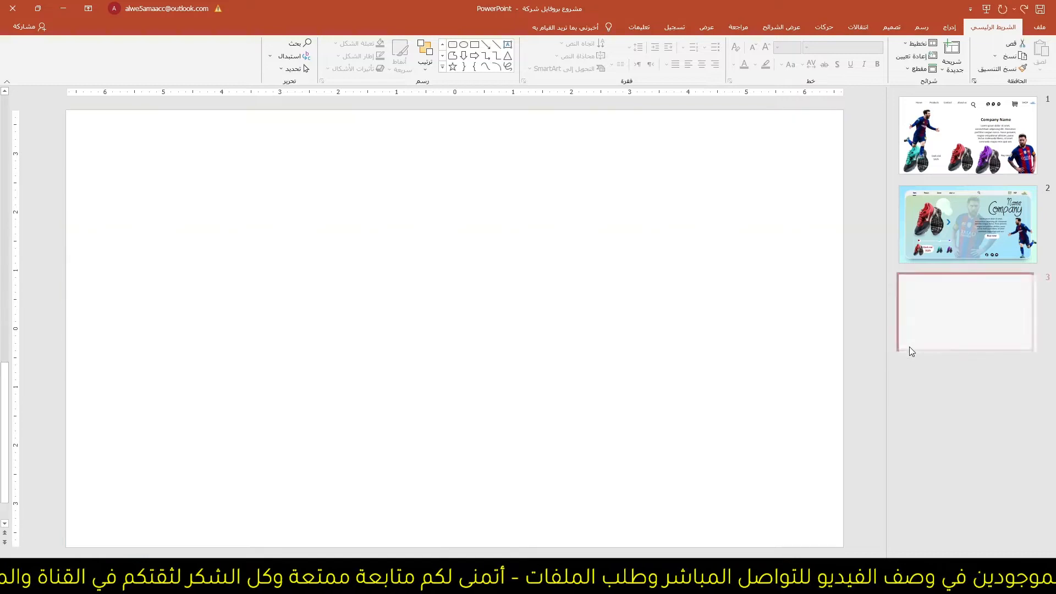
Step: Give the new slide's background a linear gradient fill at 45° with the two middle stops removed
right_click(721, 173)
left_click(688, 261)
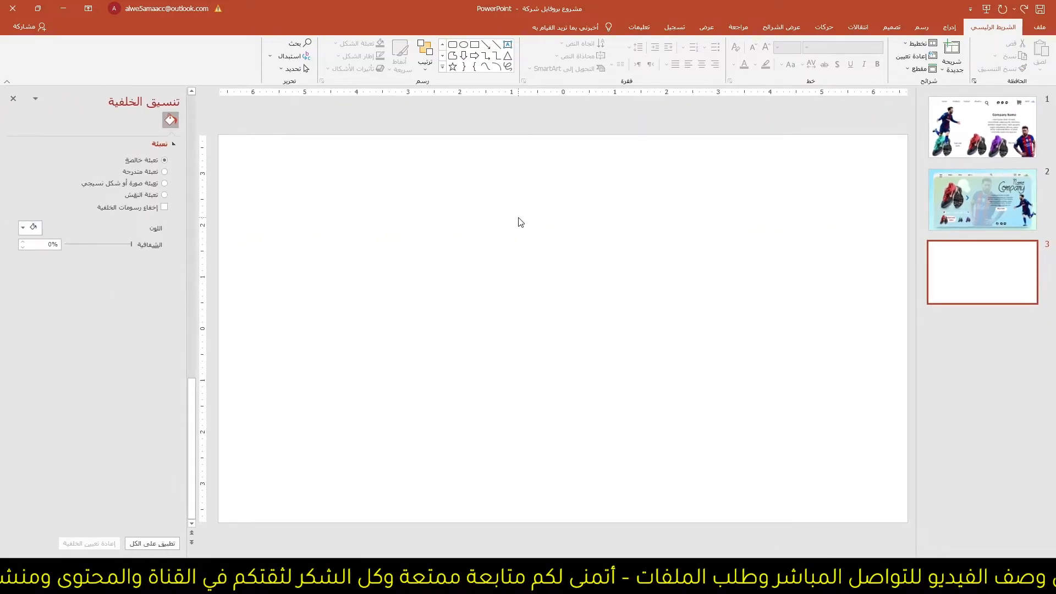
left_click(160, 172)
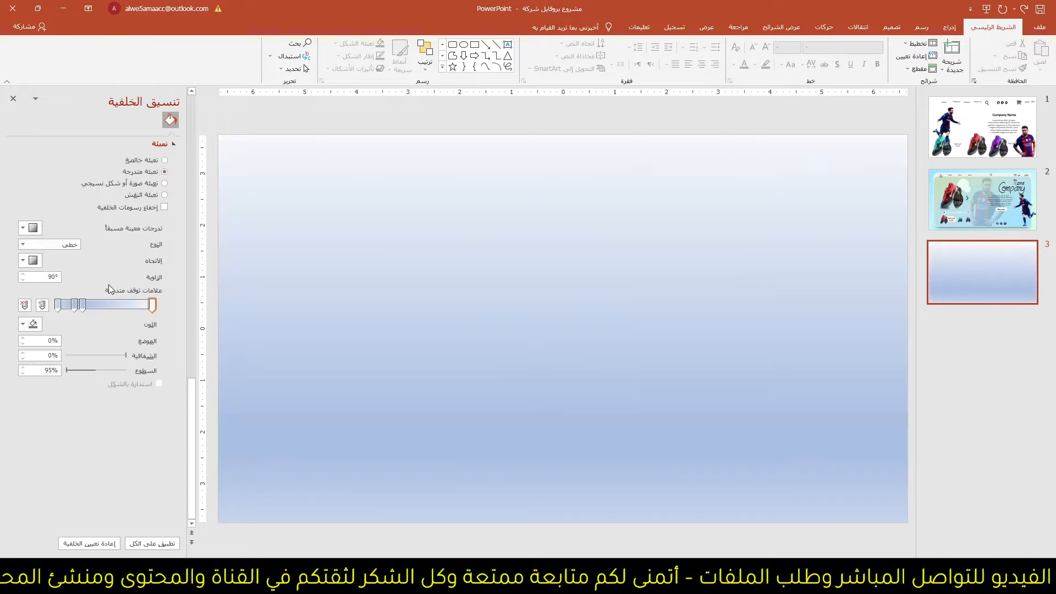
left_click(83, 305)
left_click(41, 306)
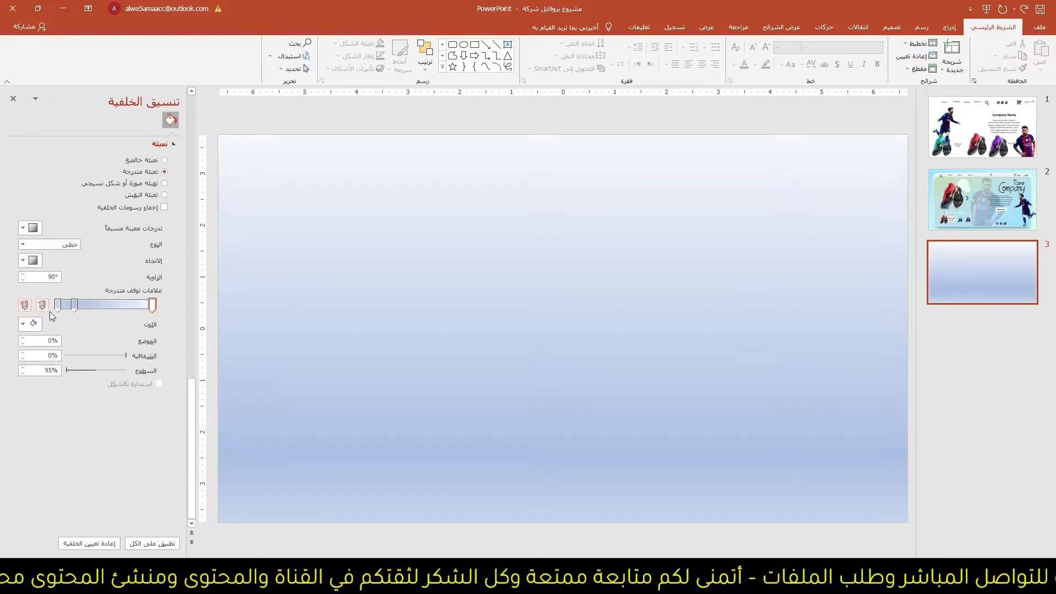
left_click(41, 306)
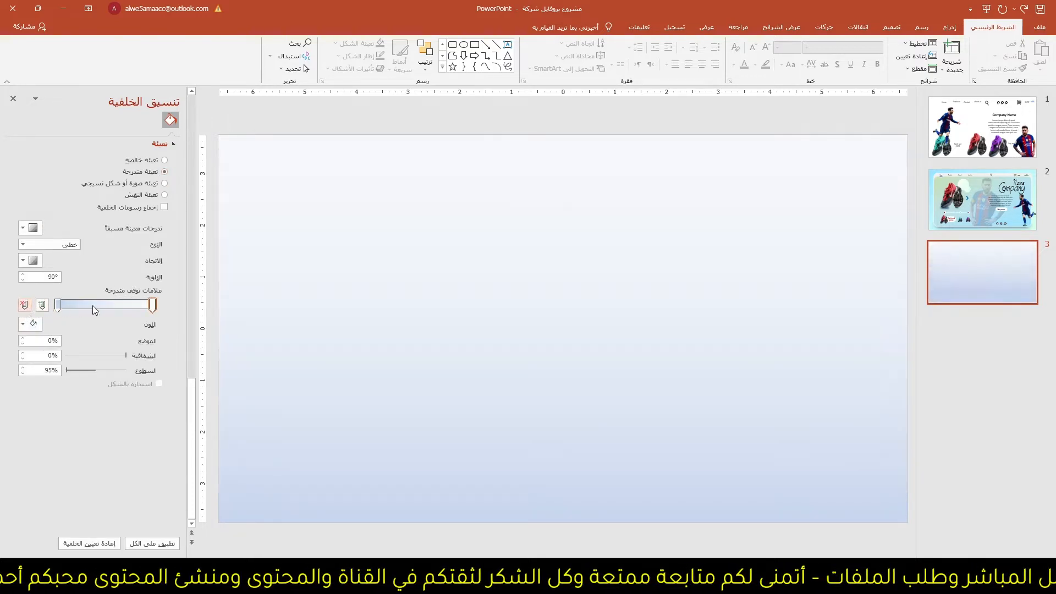
left_click(34, 263)
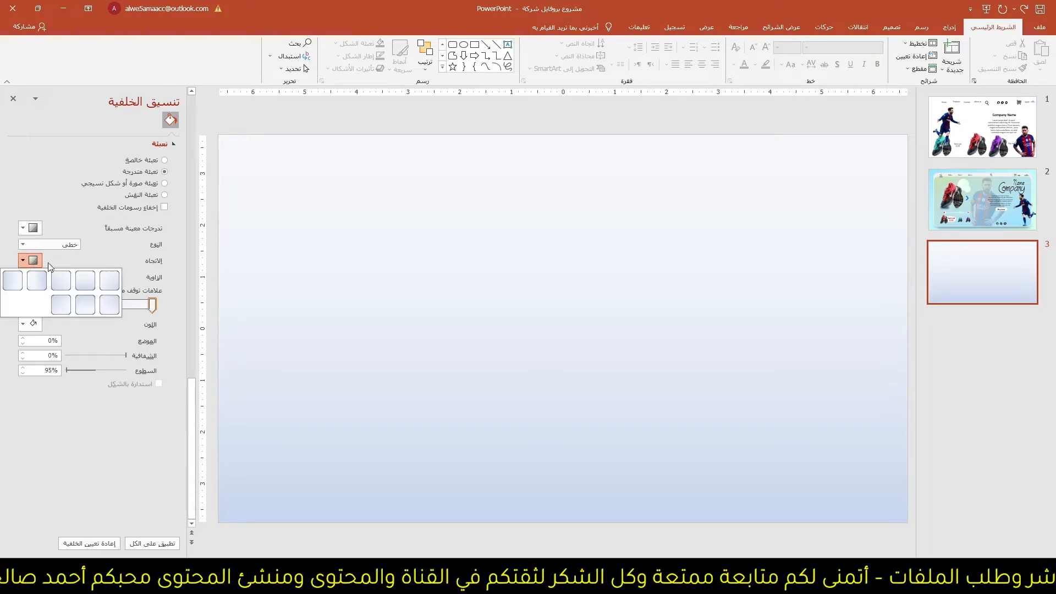
left_click(117, 280)
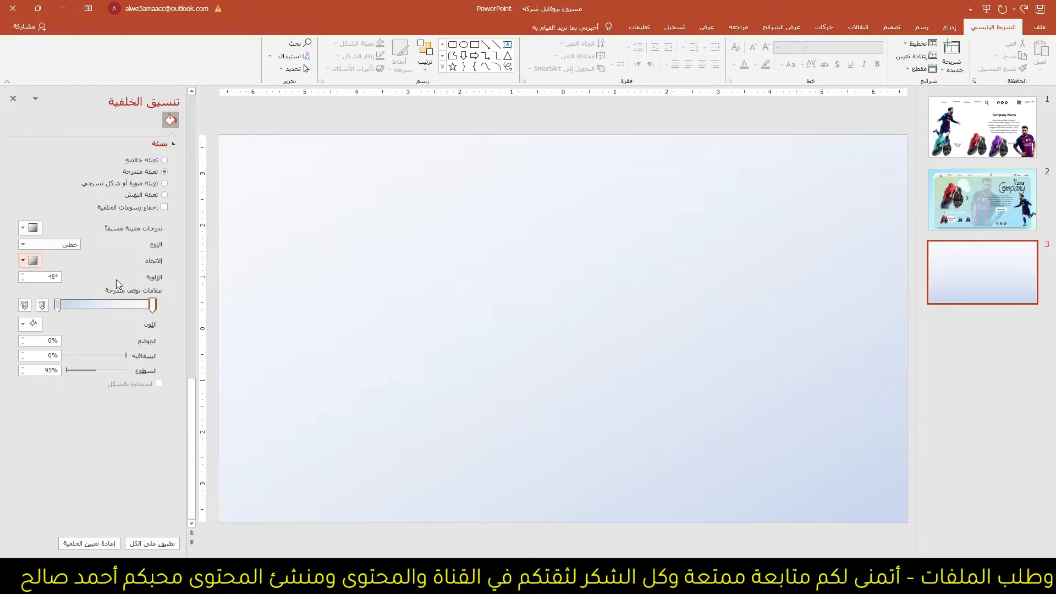
Step: Colour the background gradient's 100% stop standard green and its 0% stop standard light blue
left_click(58, 307)
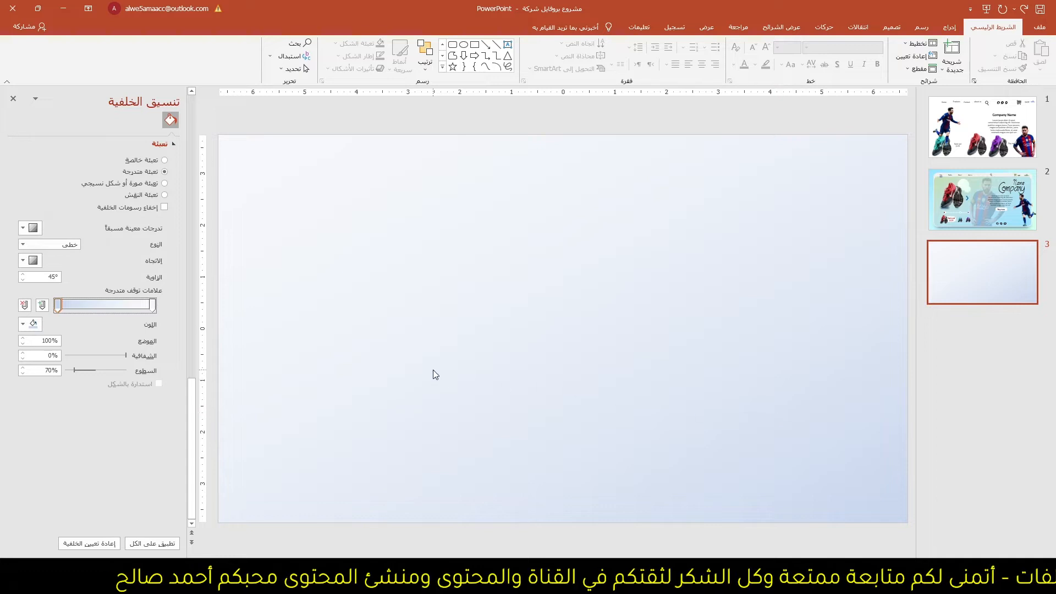
left_click(28, 324)
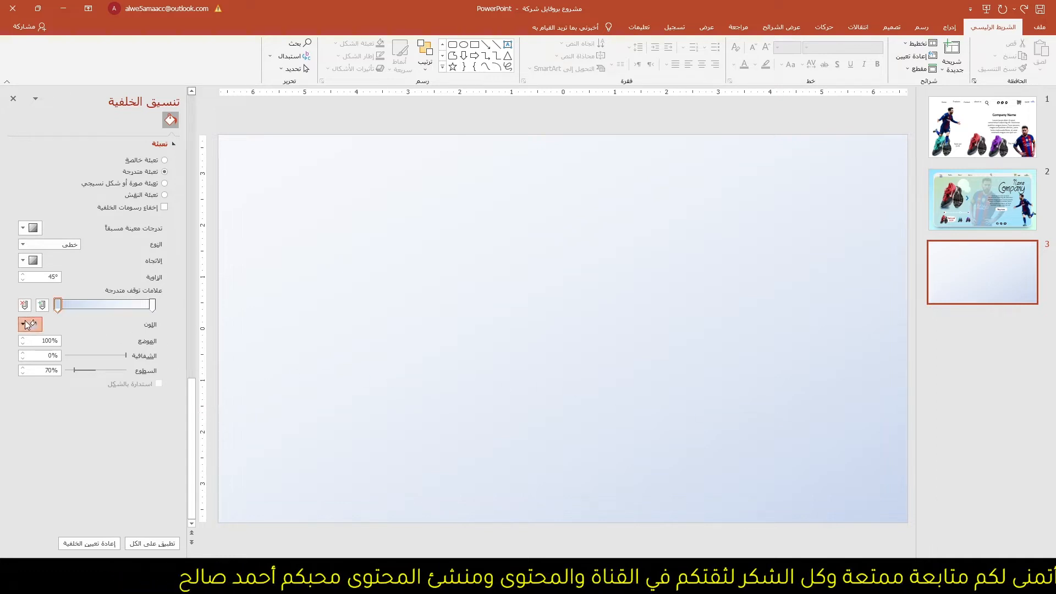
left_click(44, 409)
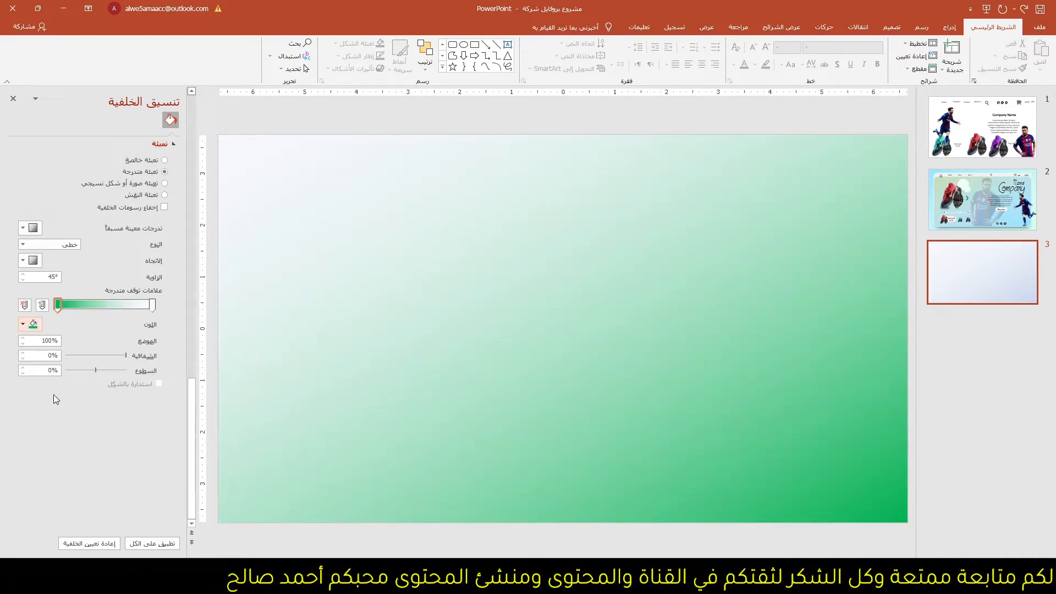
left_click(153, 307)
left_click(31, 325)
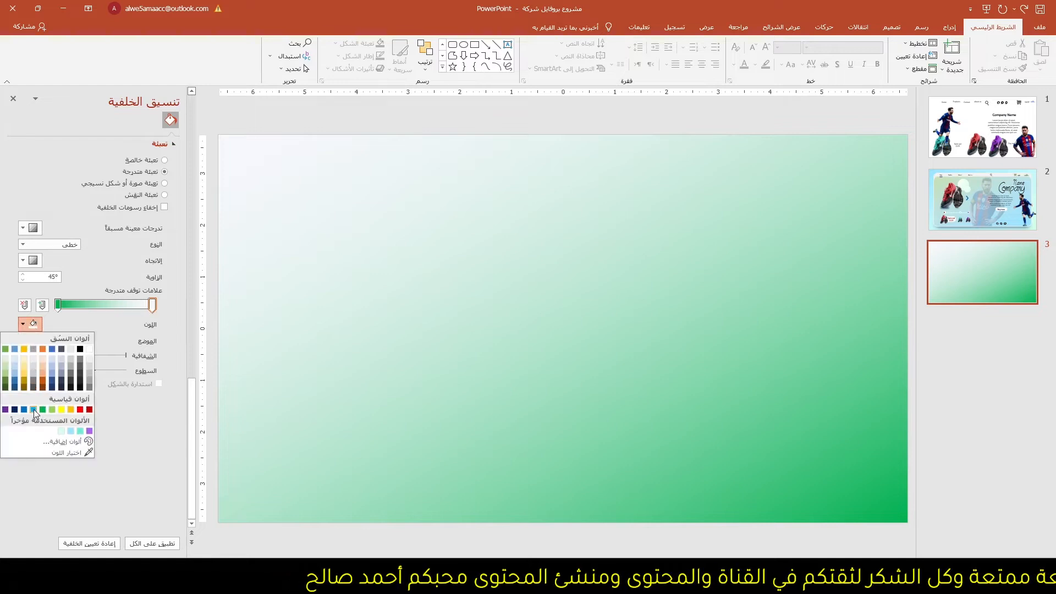
left_click(34, 409)
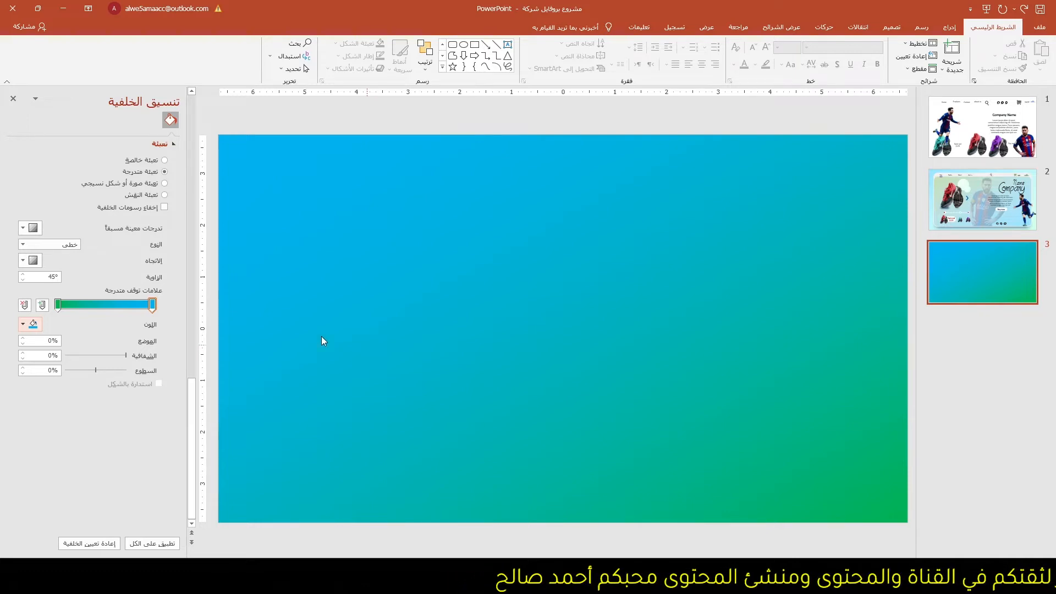
left_click(153, 307)
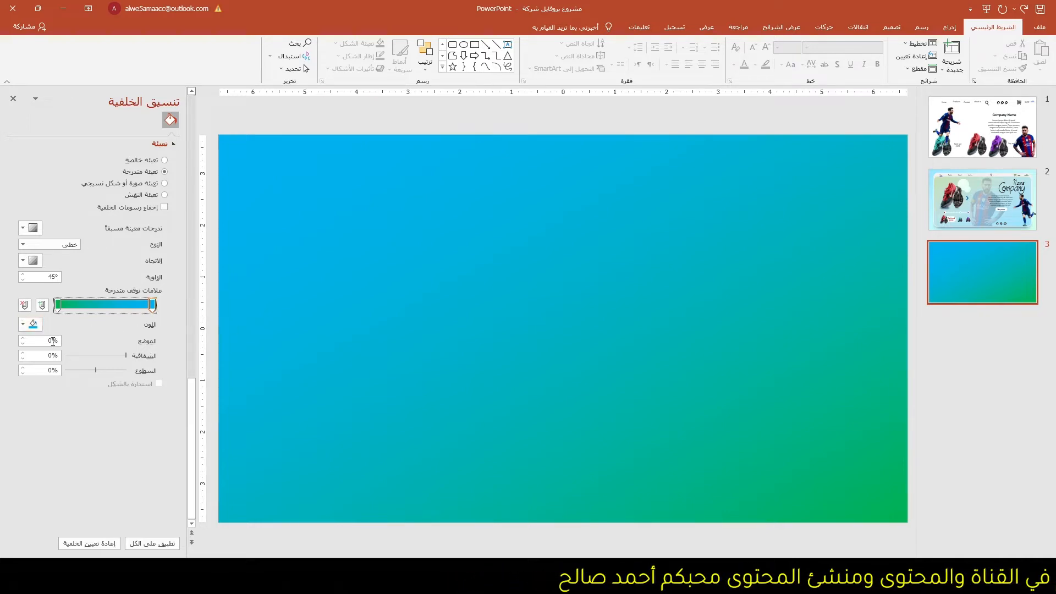
Step: Lighten the background gradient's 0% stop to a pale sky blue, about #ABE9FF
left_click(25, 324)
left_click(51, 443)
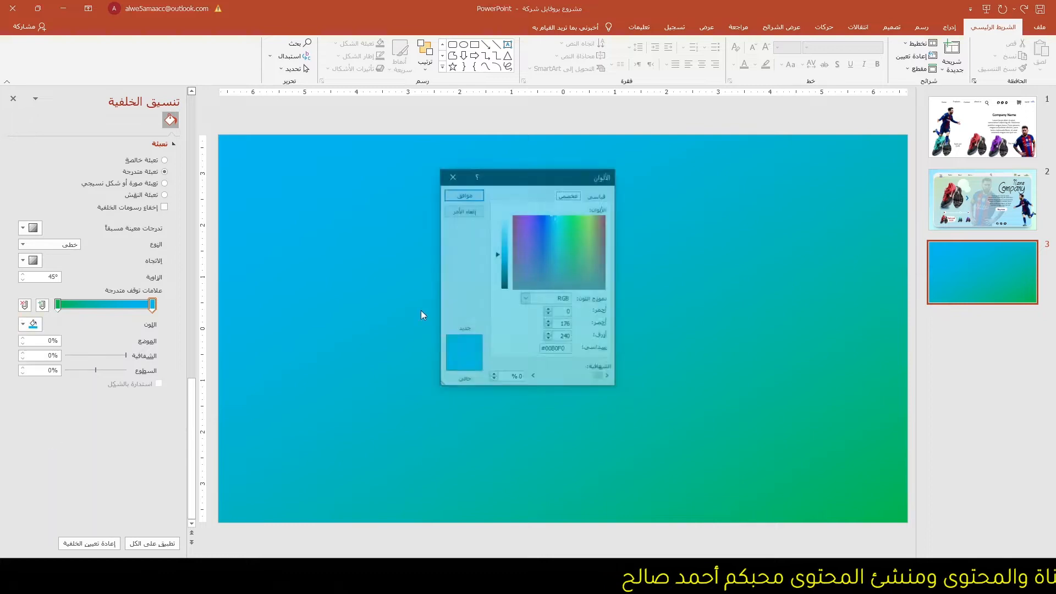
left_click_drag(503, 264, 503, 227)
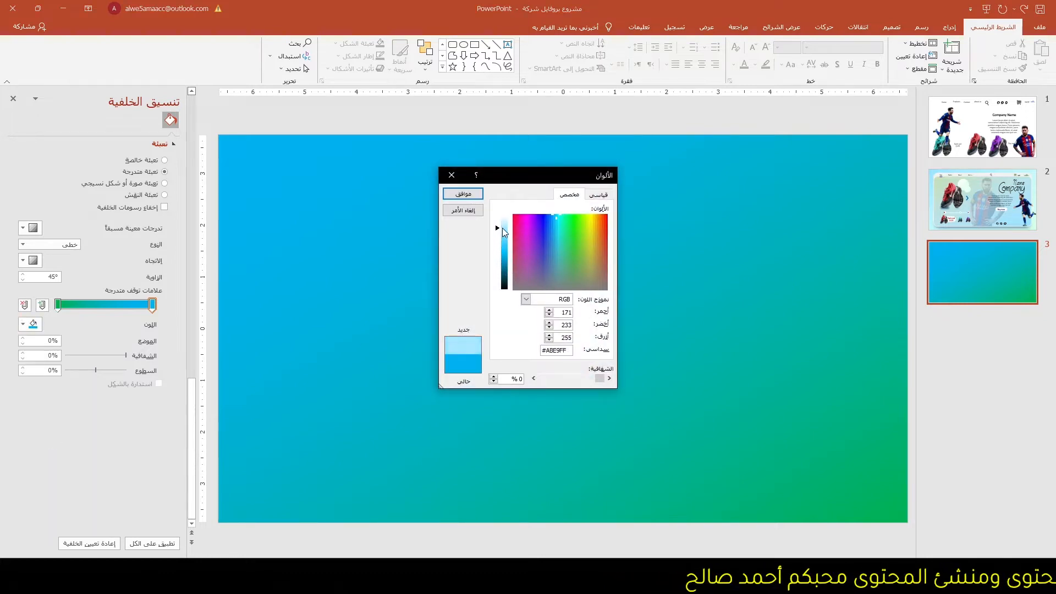
left_click(467, 195)
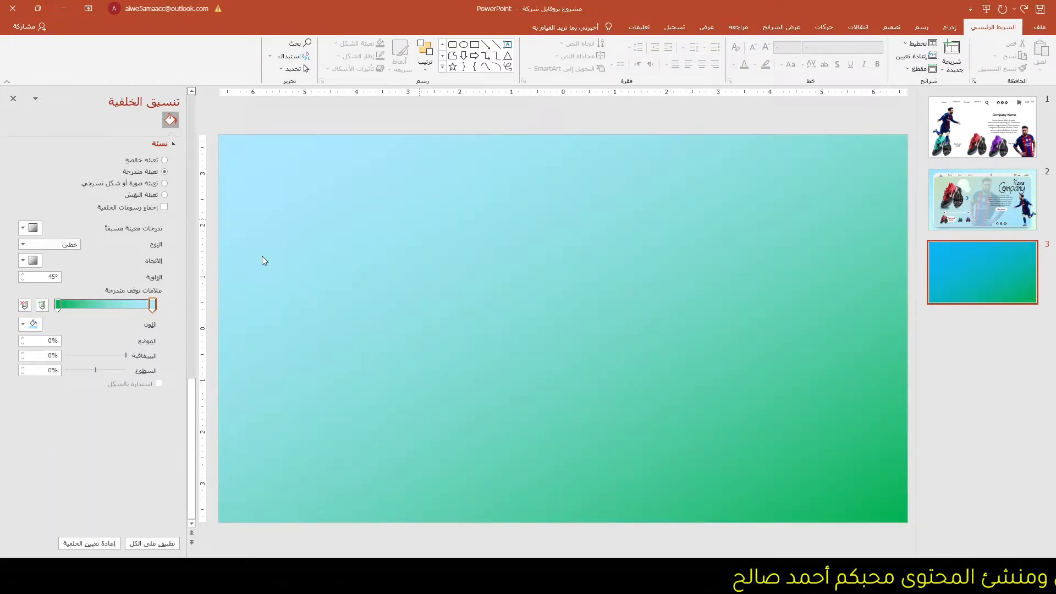
Step: Lighten the background gradient's 100% stop from strong green to a pale mint green using a custom colour
left_click(58, 305)
left_click(25, 324)
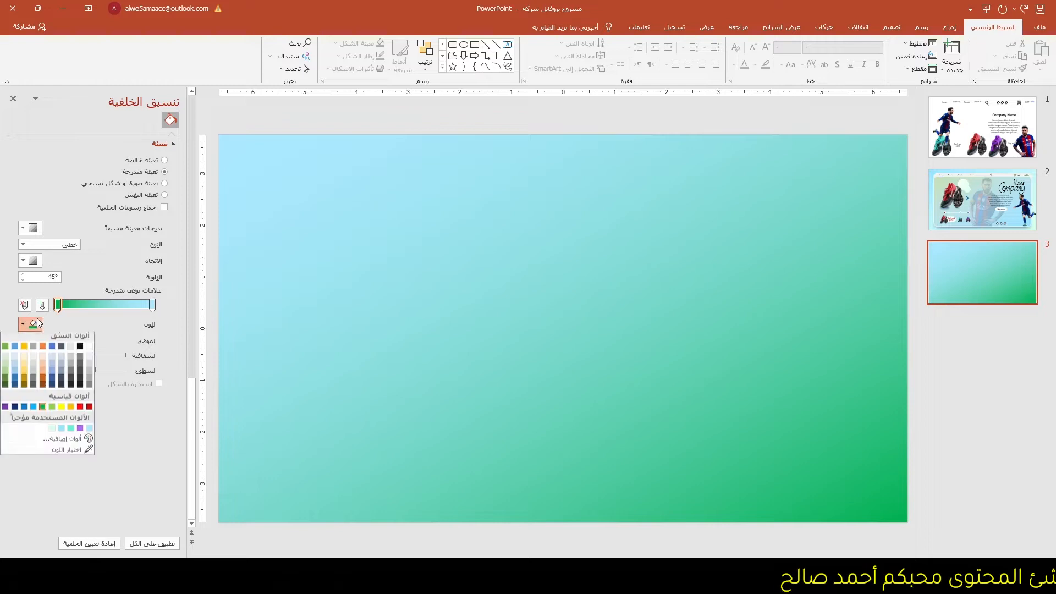
left_click(63, 442)
left_click_drag(499, 261, 503, 225)
left_click(464, 197)
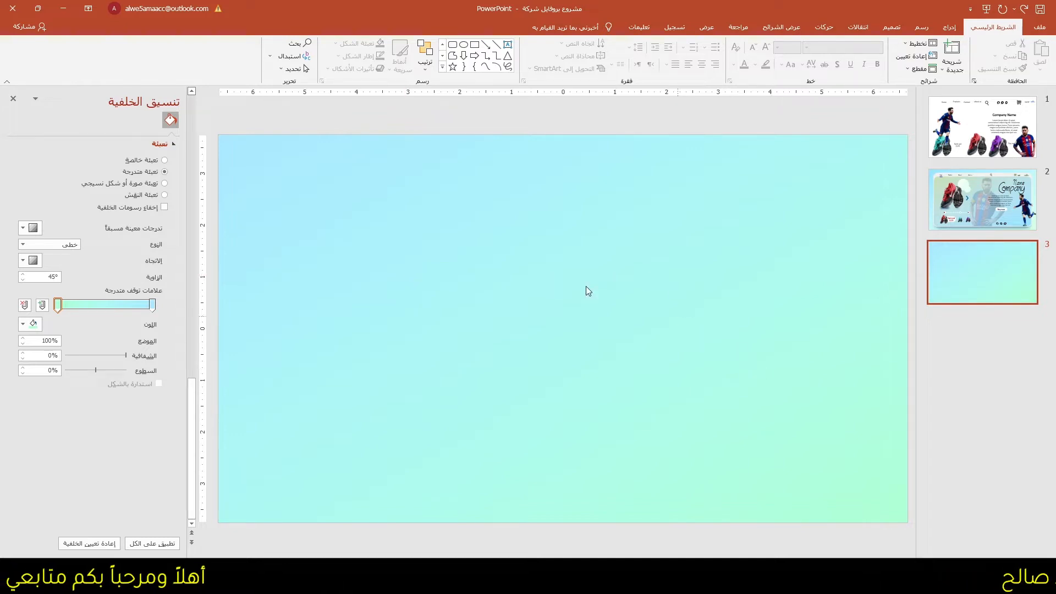
Step: Draw a rounded rectangle about 12.83" × 7.05" over most of the slide and reduce its corner rounding by more than half
left_click(950, 27)
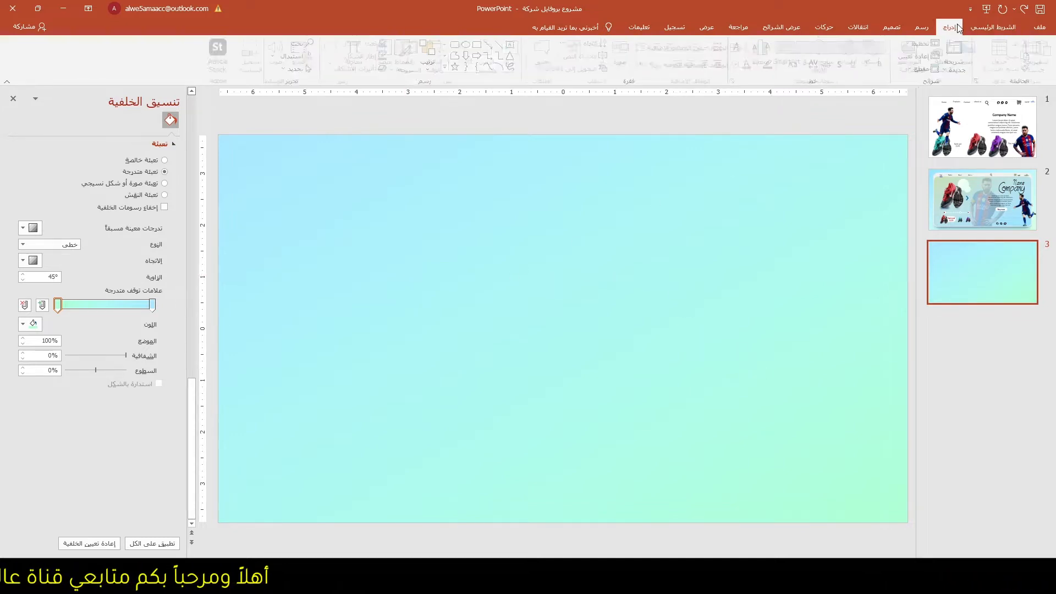
left_click(877, 60)
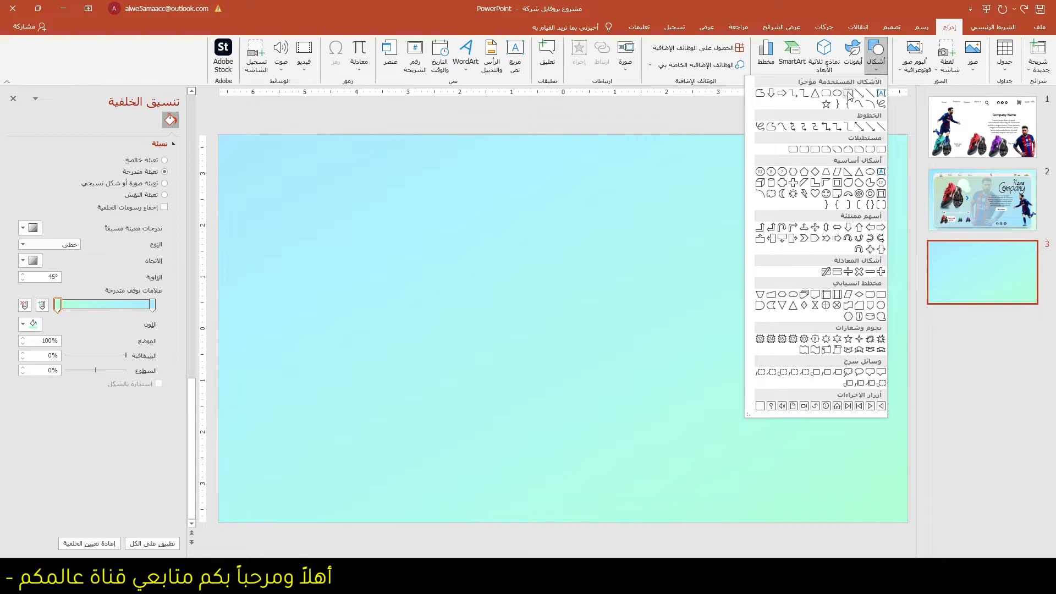
left_click(827, 98)
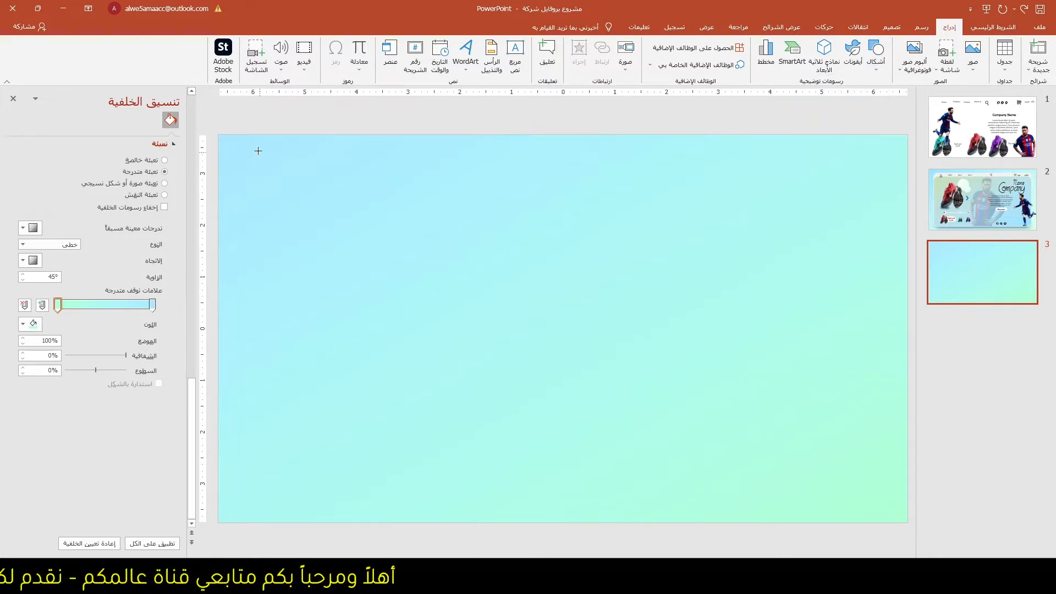
left_click_drag(245, 164, 896, 507)
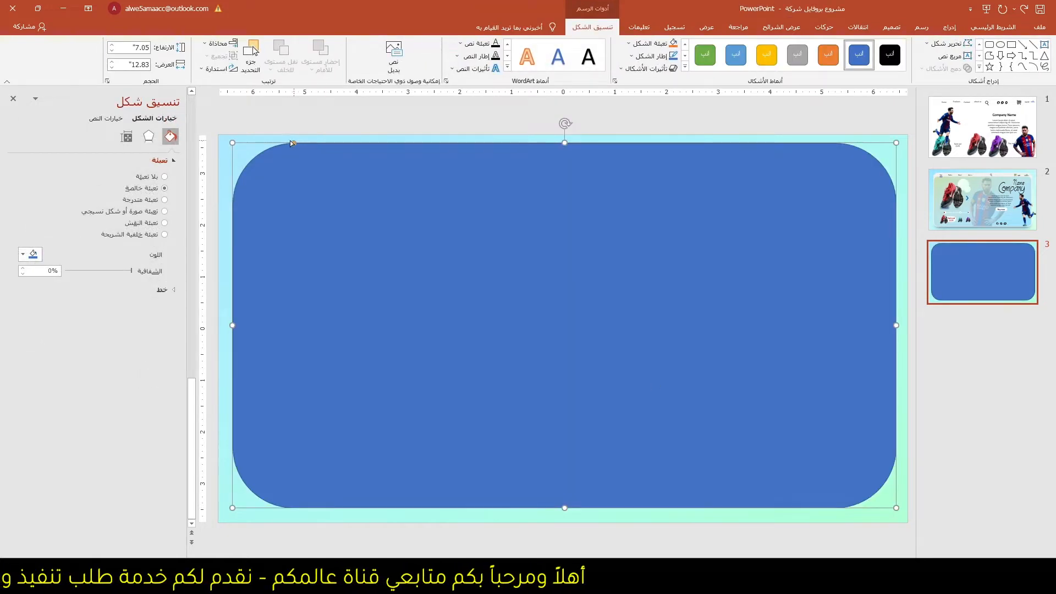
left_click_drag(292, 142, 256, 143)
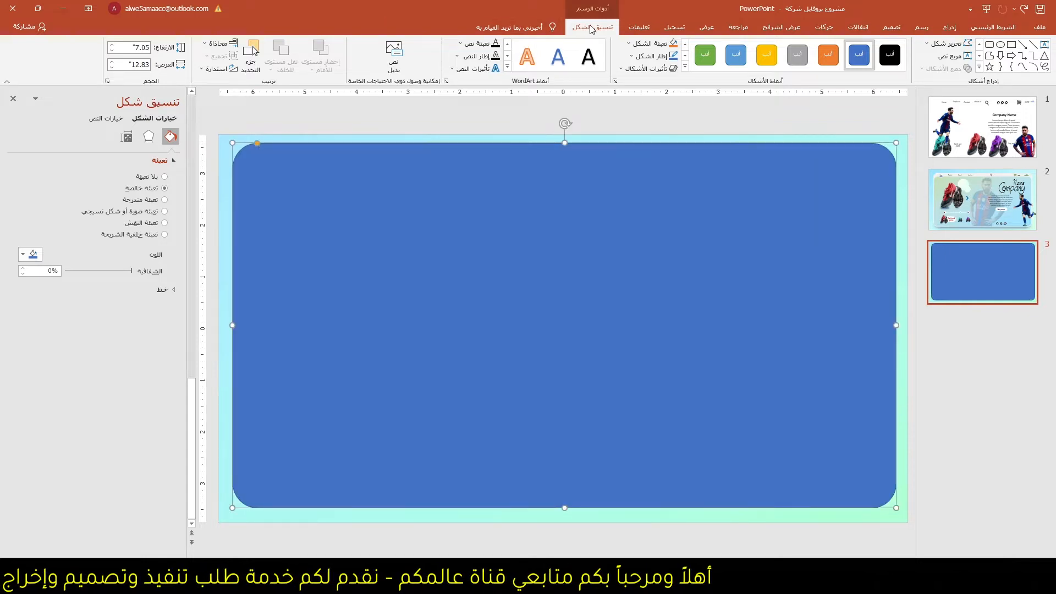
Step: Centre the rounded rectangle horizontally and vertically on the slide
left_click(220, 44)
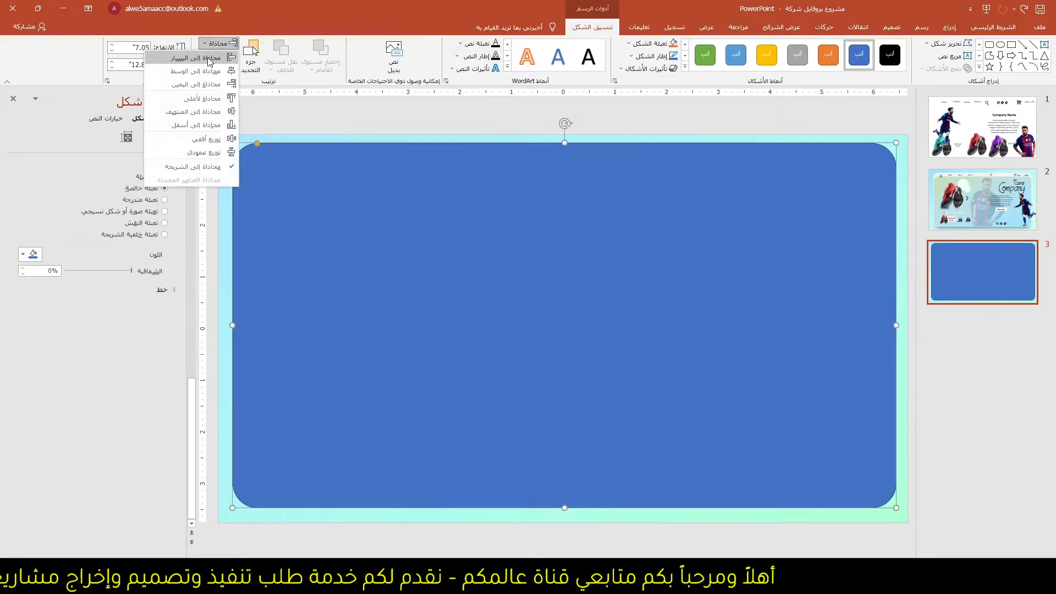
left_click(211, 72)
left_click(219, 43)
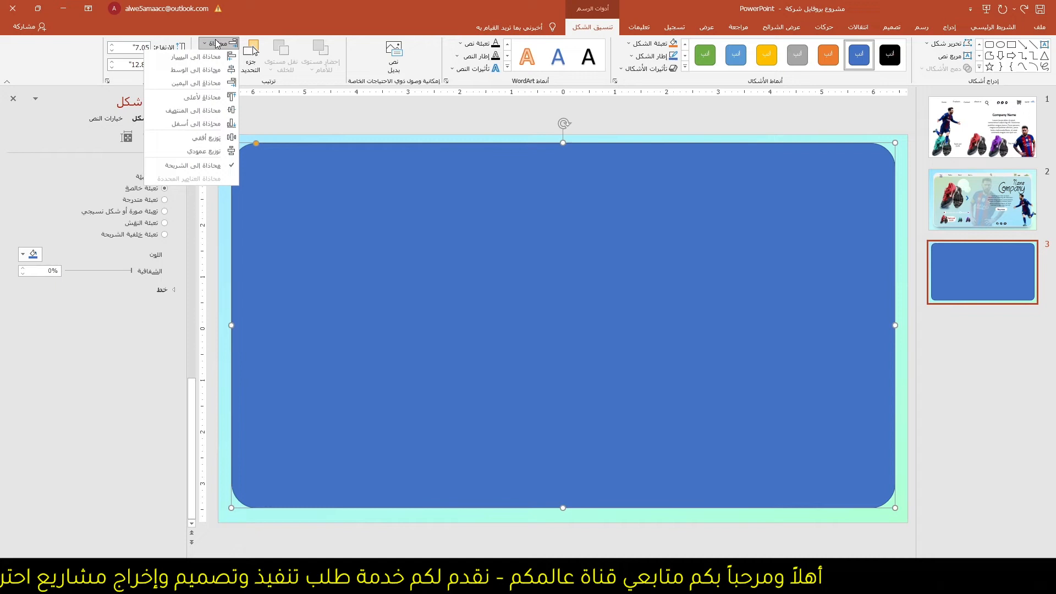
left_click(209, 112)
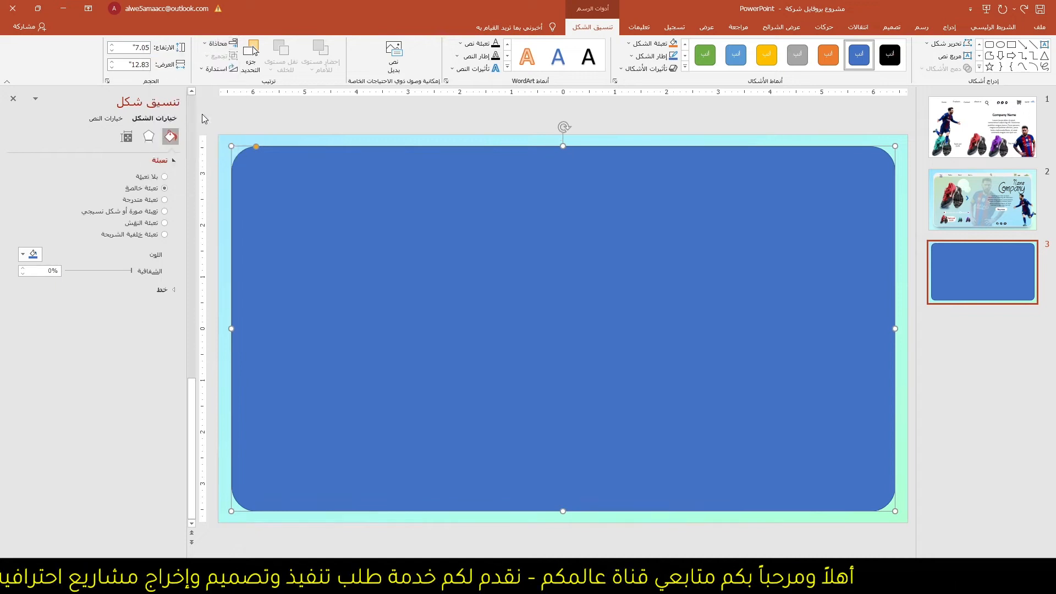
Step: Remove the rounded rectangle's outline and fill it with white
left_click(643, 60)
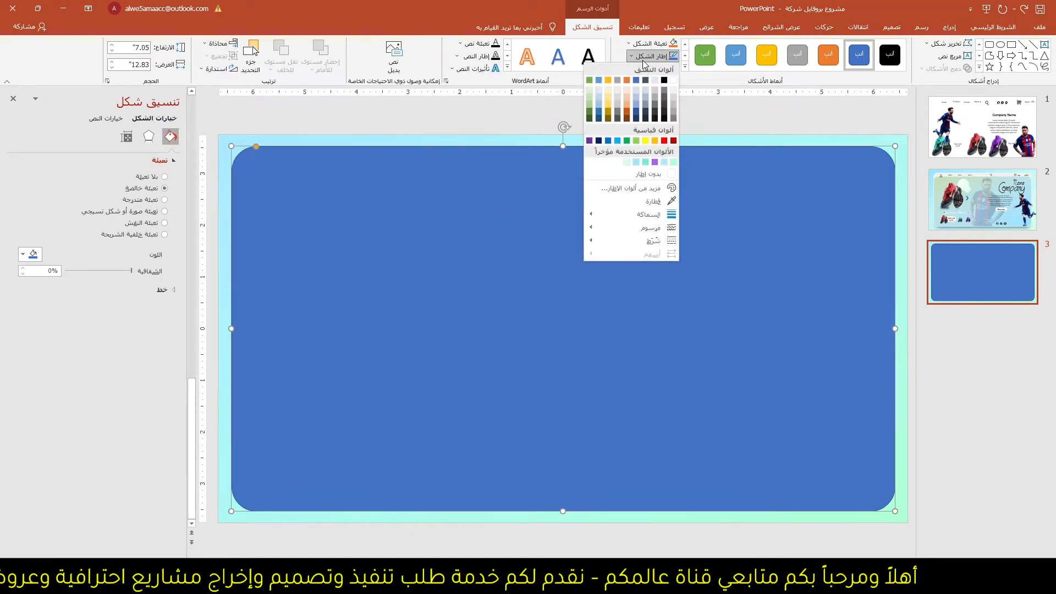
left_click(642, 173)
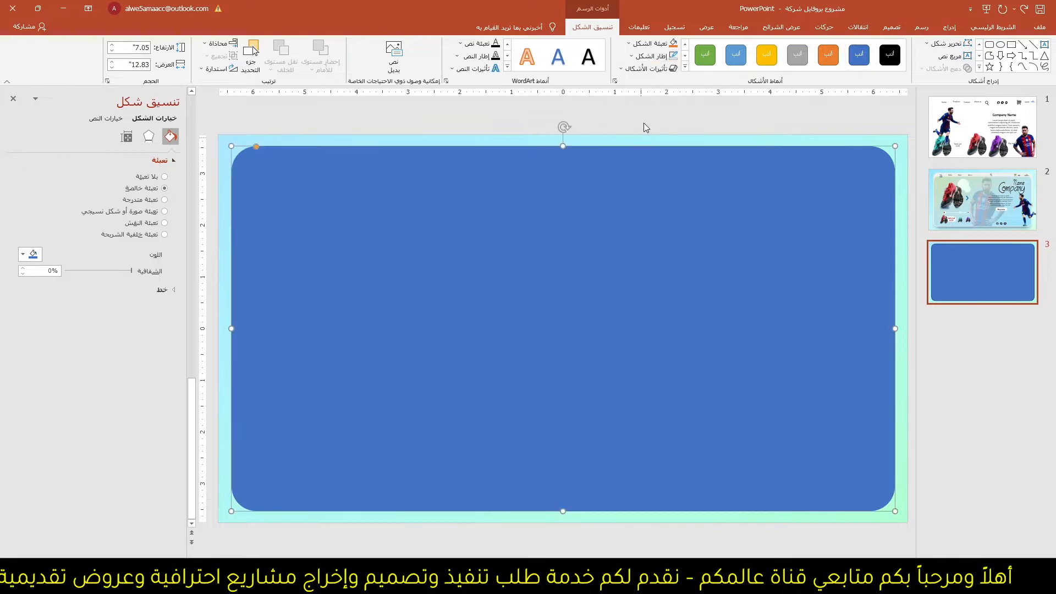
left_click(651, 43)
left_click(674, 67)
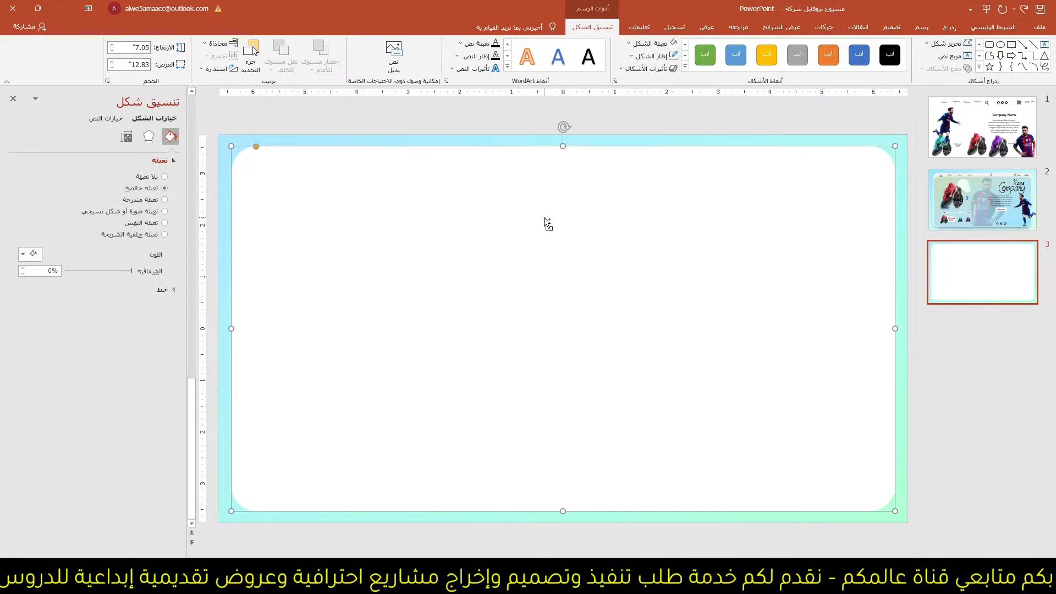
Step: Duplicate the white rounded rectangle and give the copy a 45° linear gradient with the green and blue stops swapped
key("ctrl+d")
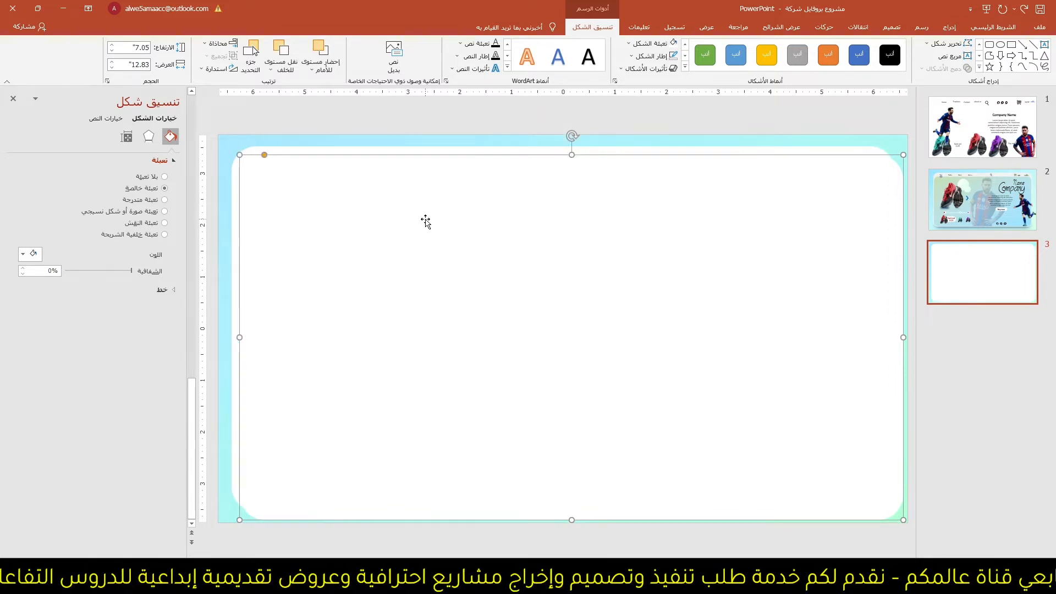
left_click(150, 201)
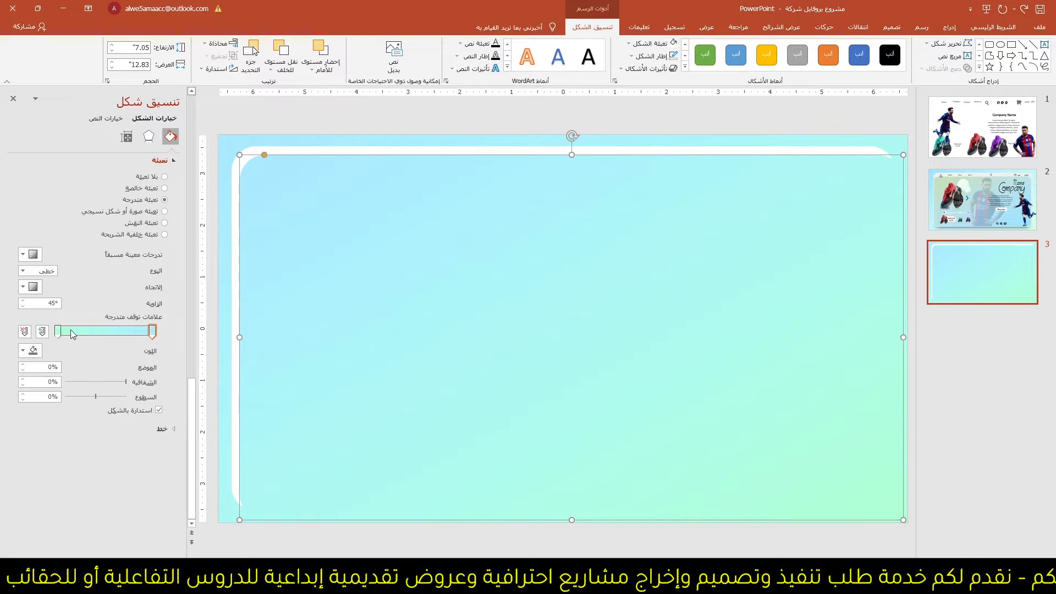
mouse_move(60, 332)
left_mouse_down()
mouse_move(142, 337)
mouse_move(65, 339)
left_mouse_up()
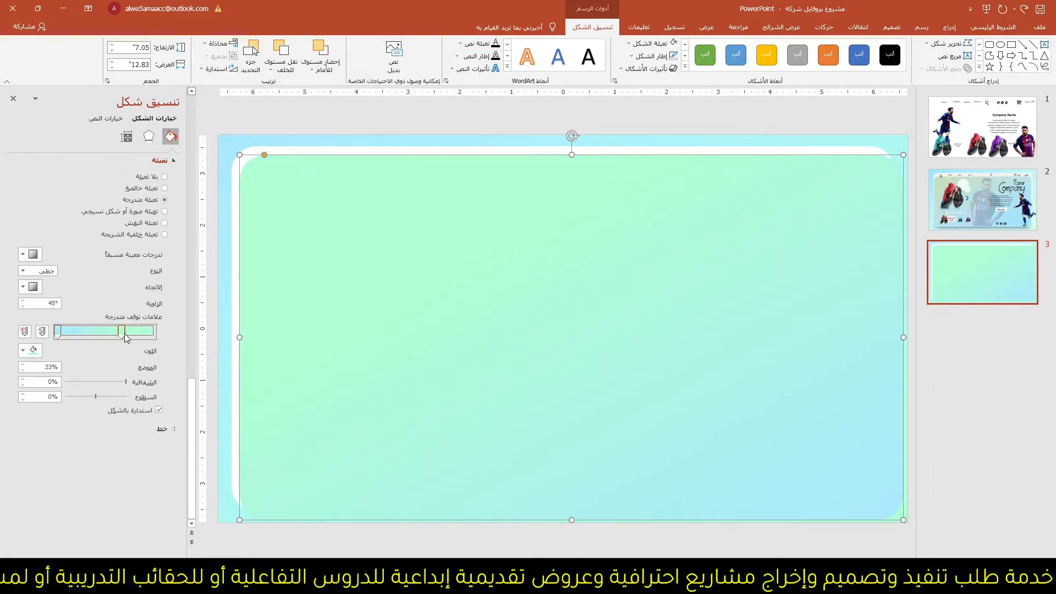
Step: Centre the gradient-filled copy horizontally and vertically on the slide, over the white rounded rectangle
left_click_drag(342, 259, 338, 248)
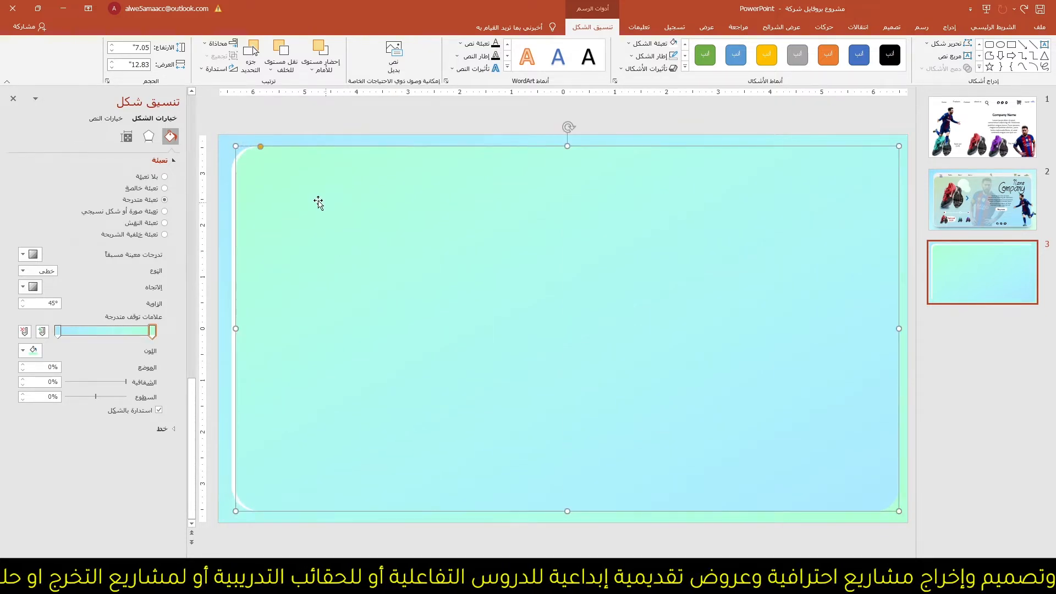
left_click(217, 43)
left_click(195, 71)
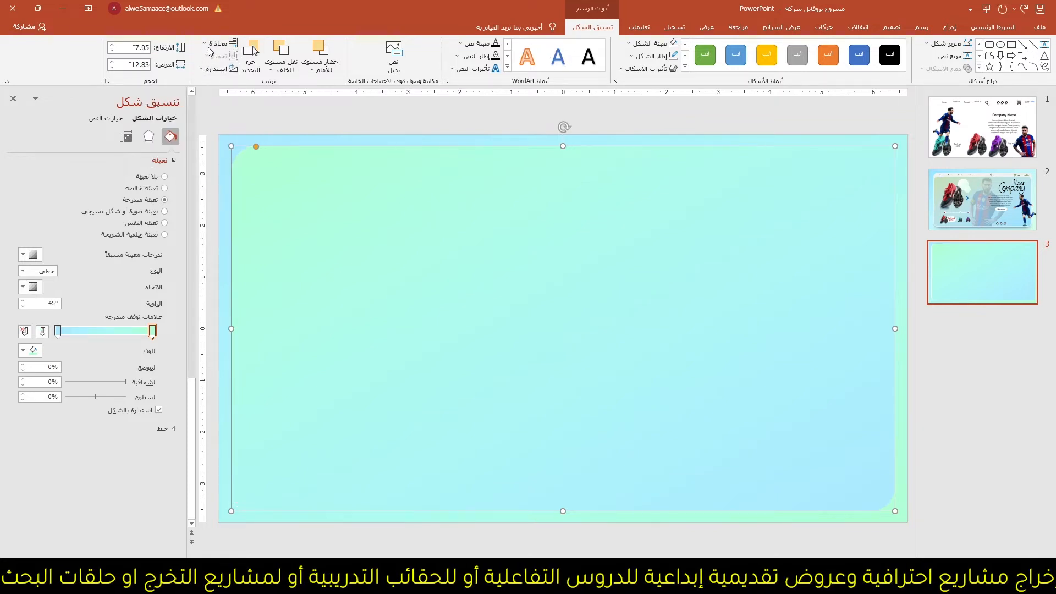
left_click(217, 43)
left_click(209, 113)
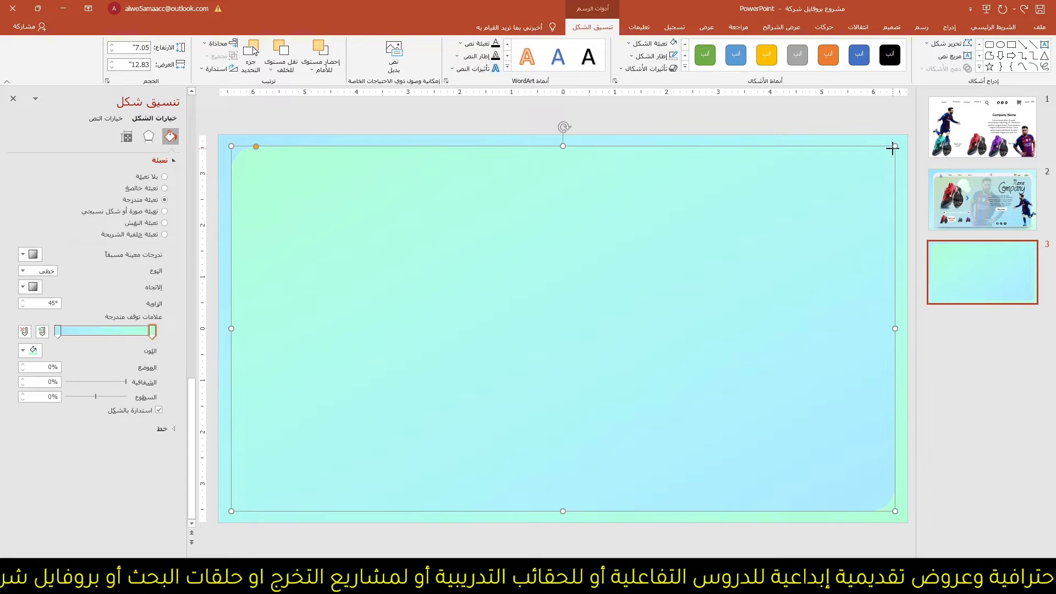
Step: Shrink the gradient rectangle around its centre to about 12.54" wide, then lower its top edge to make it about 6.3" high
left_click_drag(893, 148, 888, 150)
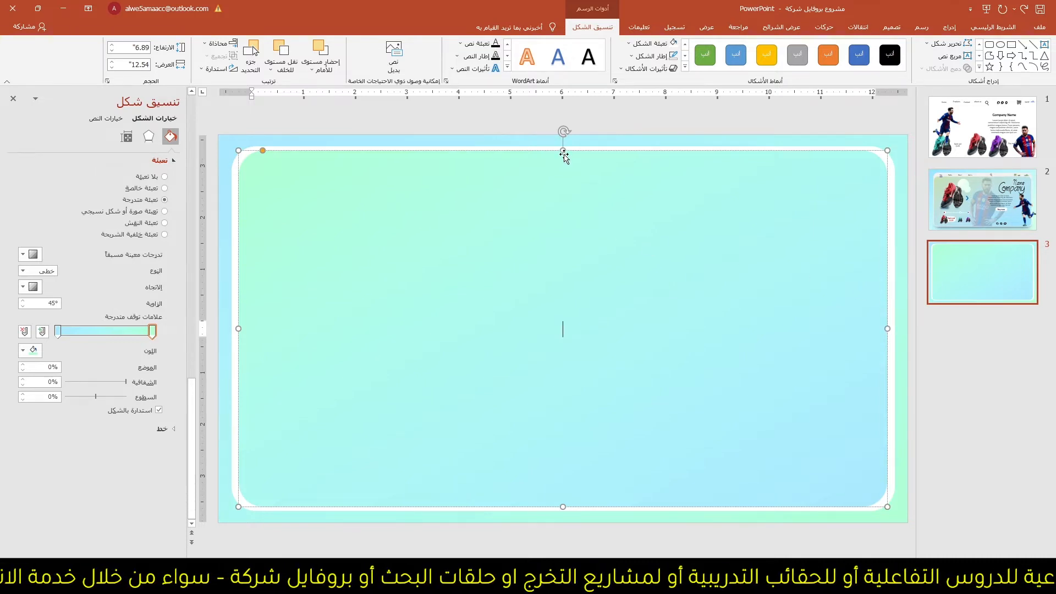
left_click_drag(563, 153, 555, 181)
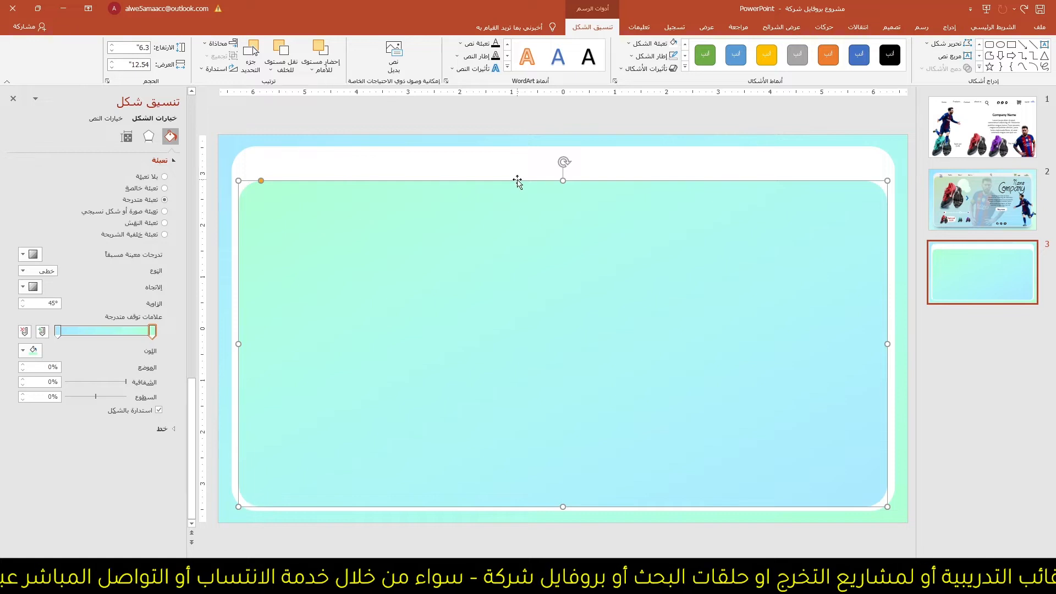
left_click(496, 117)
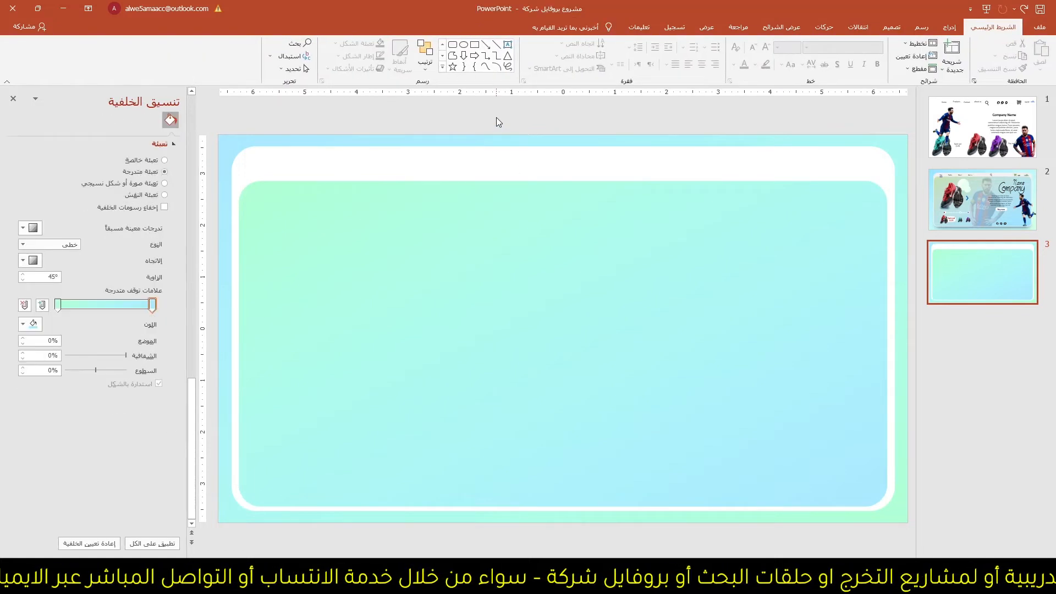
Step: Draw a rounded rectangle about 12.68" × 1.51" across the lower part of the gradient panel and round its ends fully
left_click(949, 27)
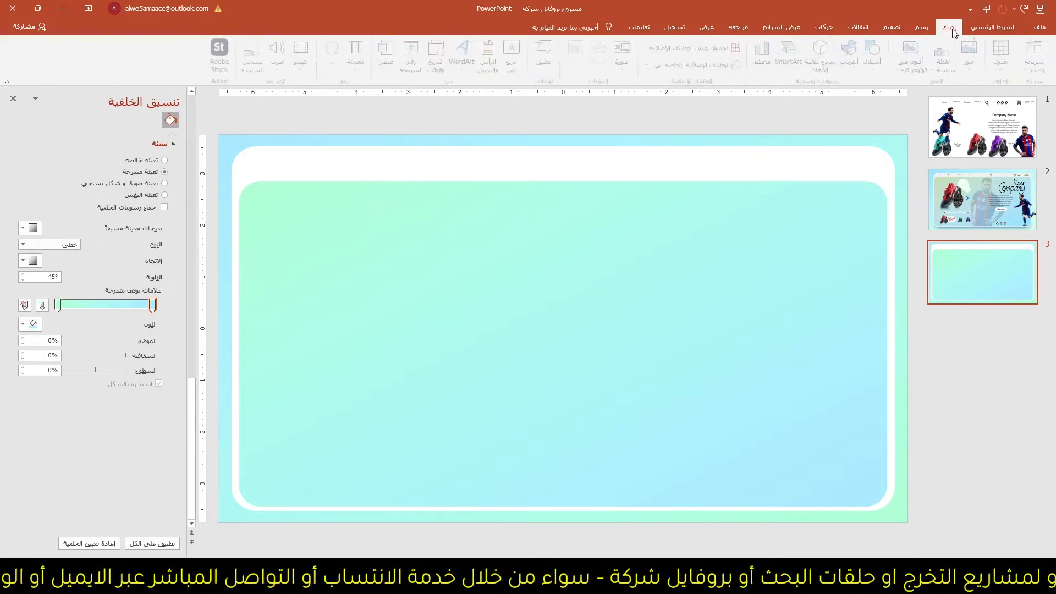
left_click(882, 75)
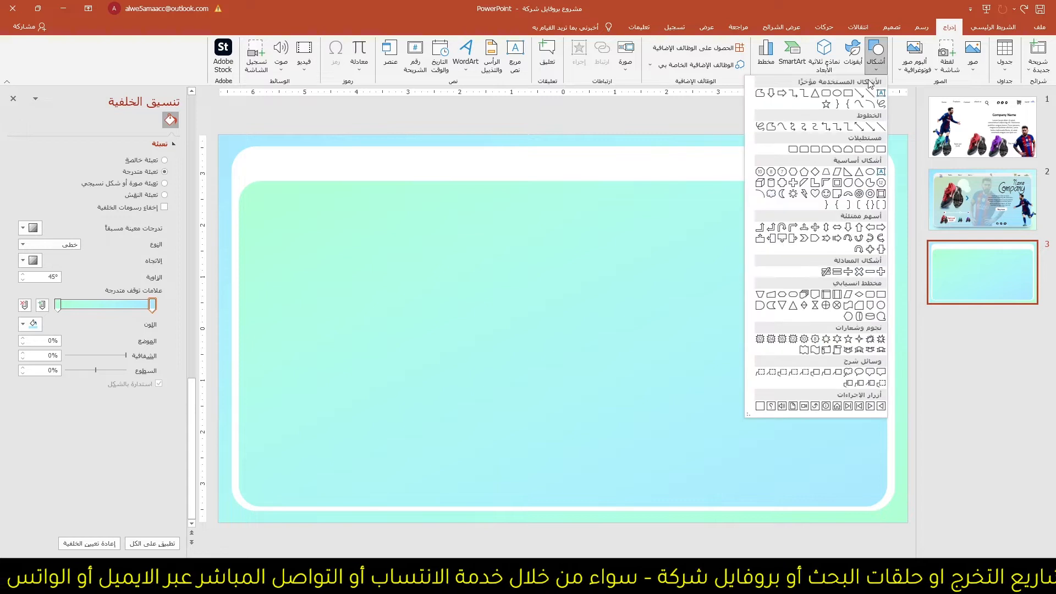
left_click(827, 95)
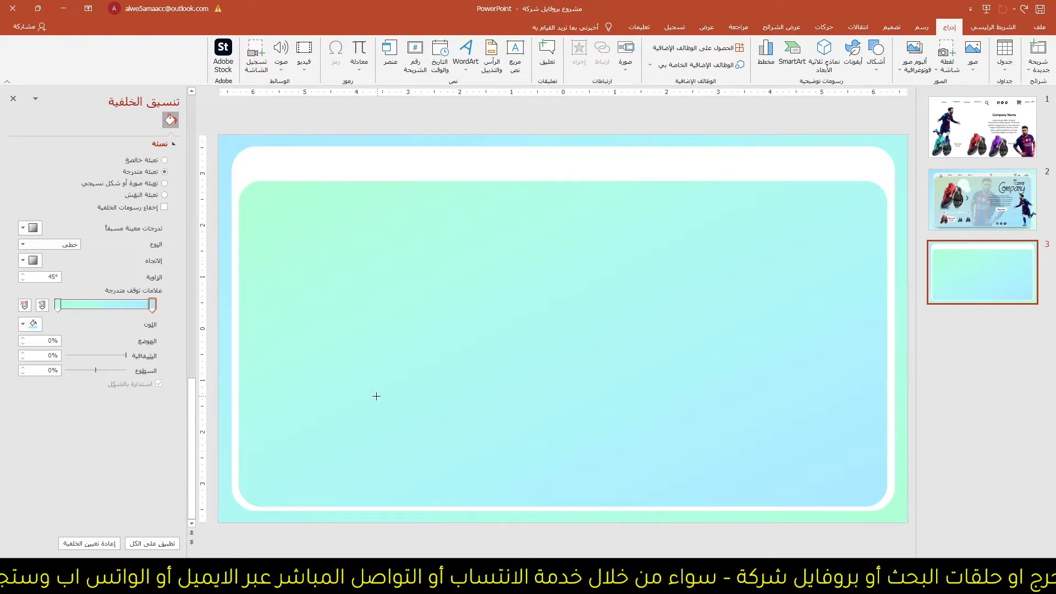
left_click_drag(238, 386, 895, 464)
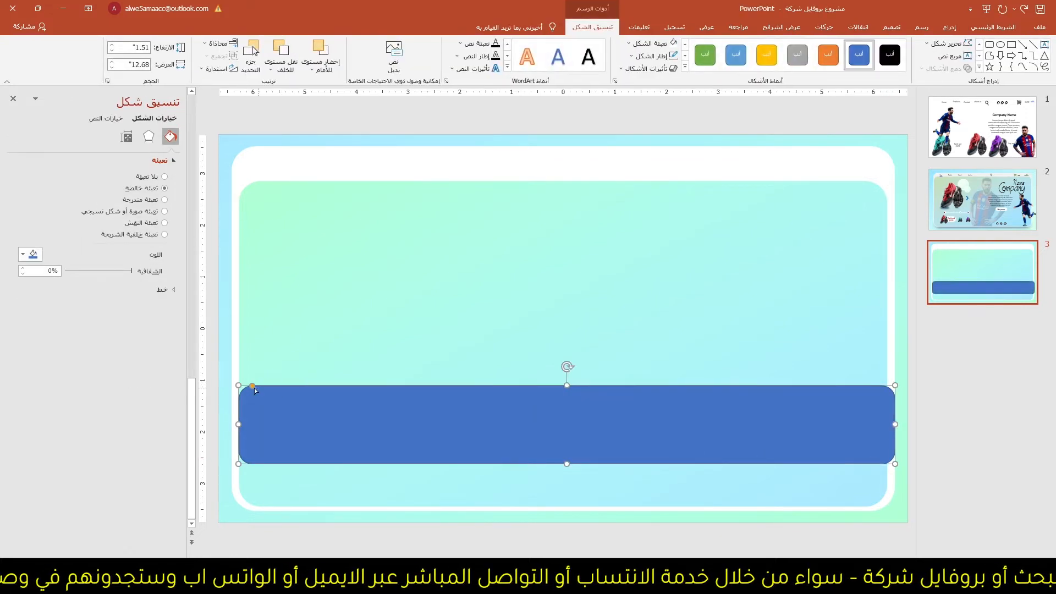
left_click_drag(252, 388, 523, 388)
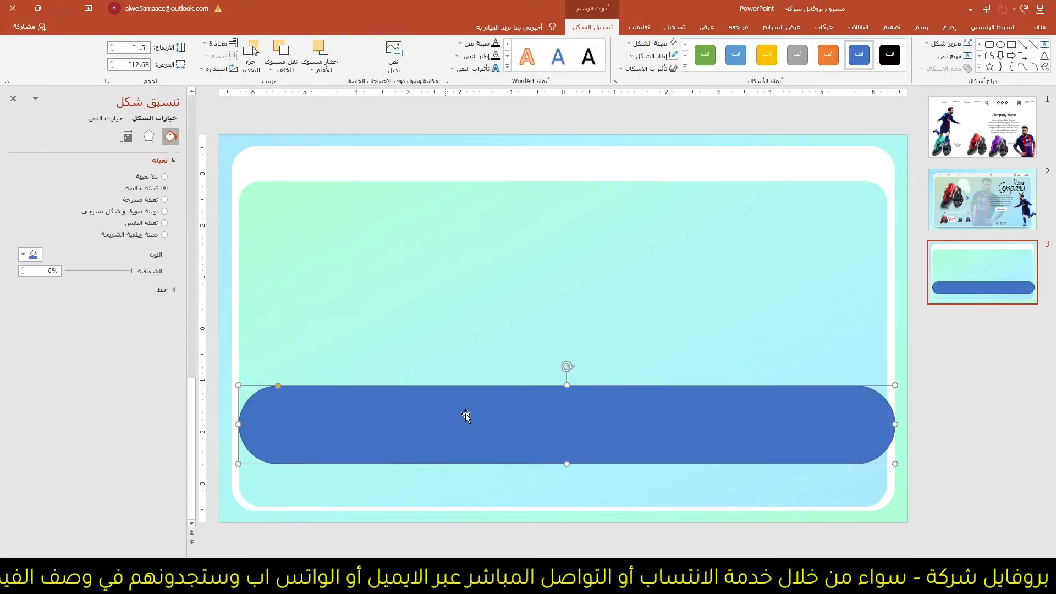
Step: Fill the pill-shaped bar with the standard dark blue colour
left_click_drag(480, 417, 481, 417)
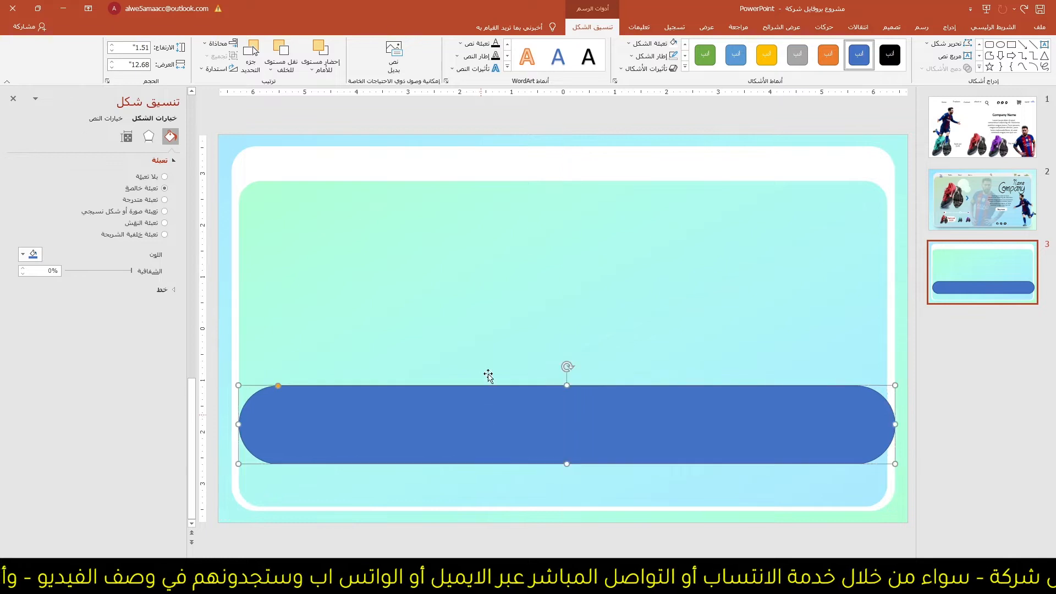
left_click(658, 45)
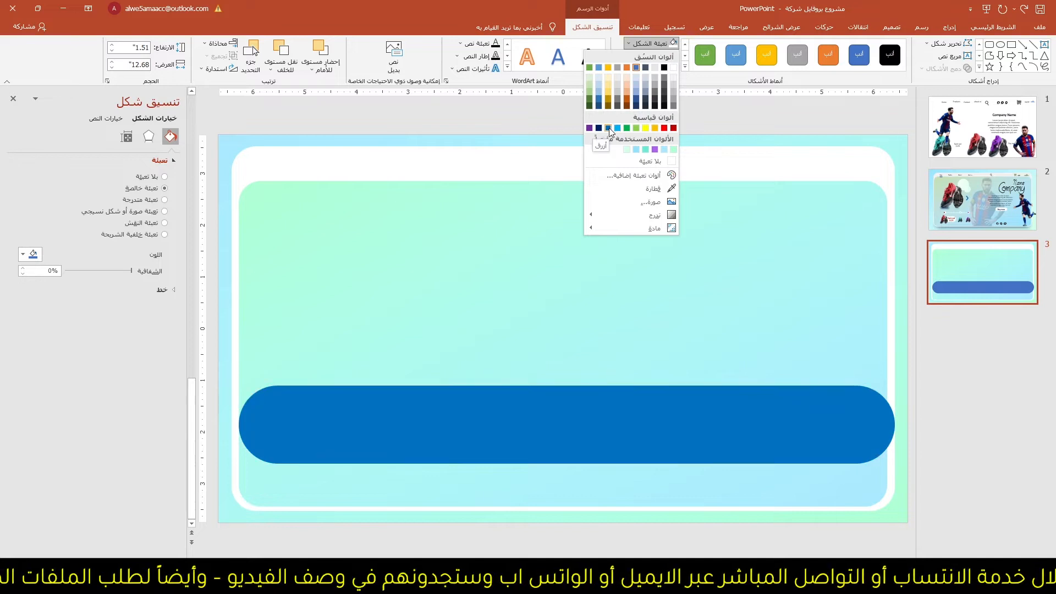
left_click(599, 128)
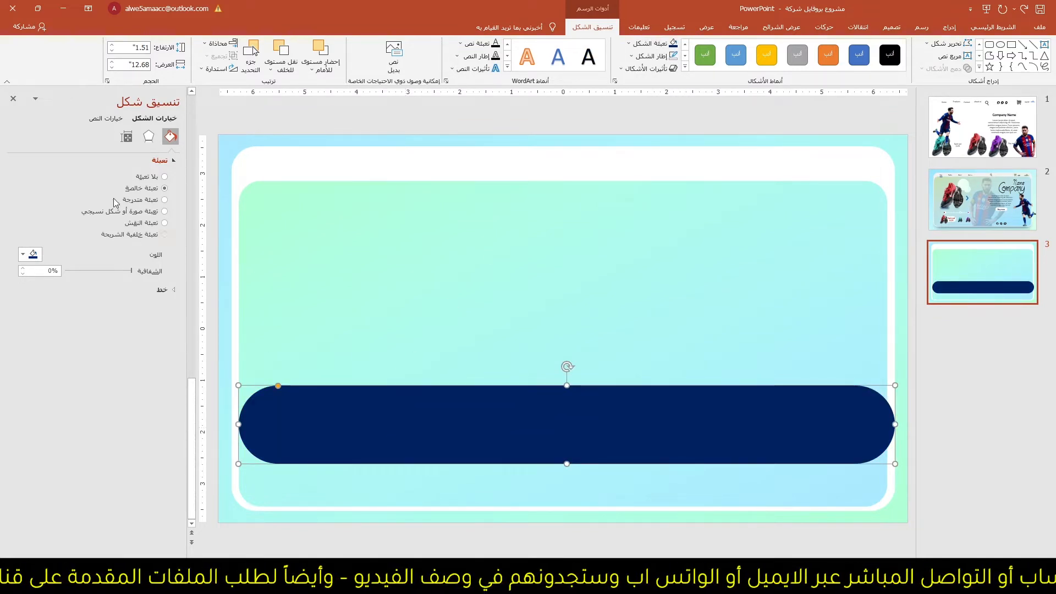
Step: Apply 29 pt soft edges to the dark blue bar and extend its lower edge to a height of about 1.96"
left_click(148, 135)
left_click(174, 208)
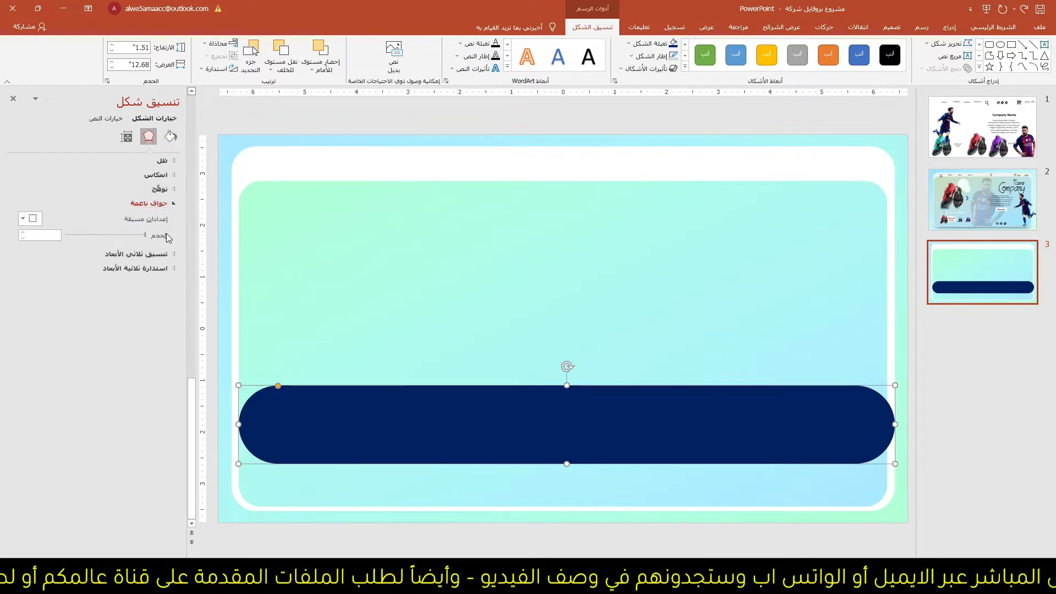
left_click_drag(146, 238, 122, 235)
left_click_drag(566, 464, 566, 486)
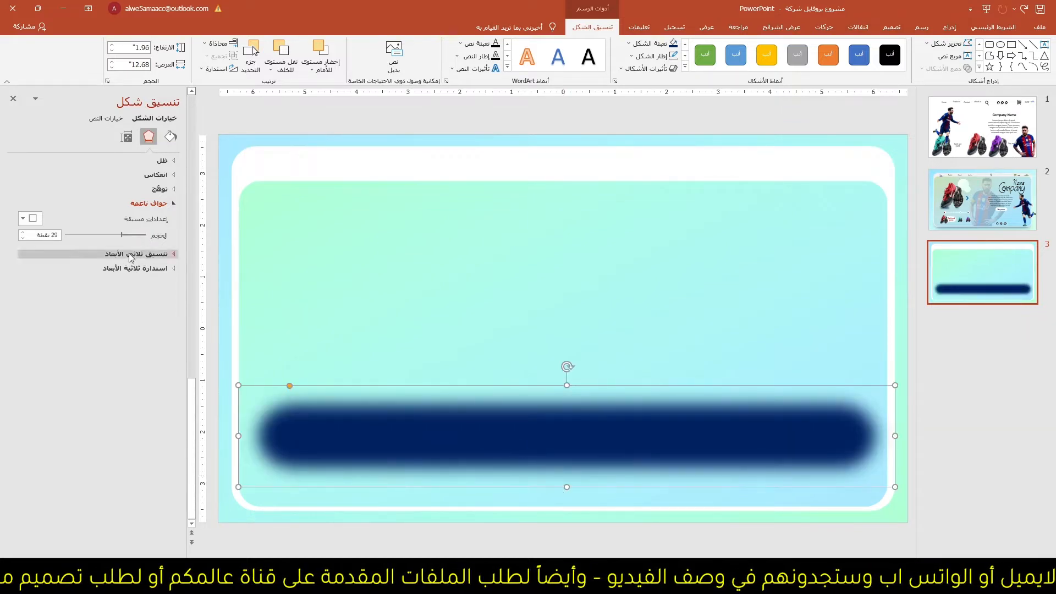
Step: Increase the dark blue bar's soft edges to 42 pt and place it behind the white panel along its lower edge
left_click_drag(122, 234, 111, 235)
left_click_drag(431, 438, 427, 486)
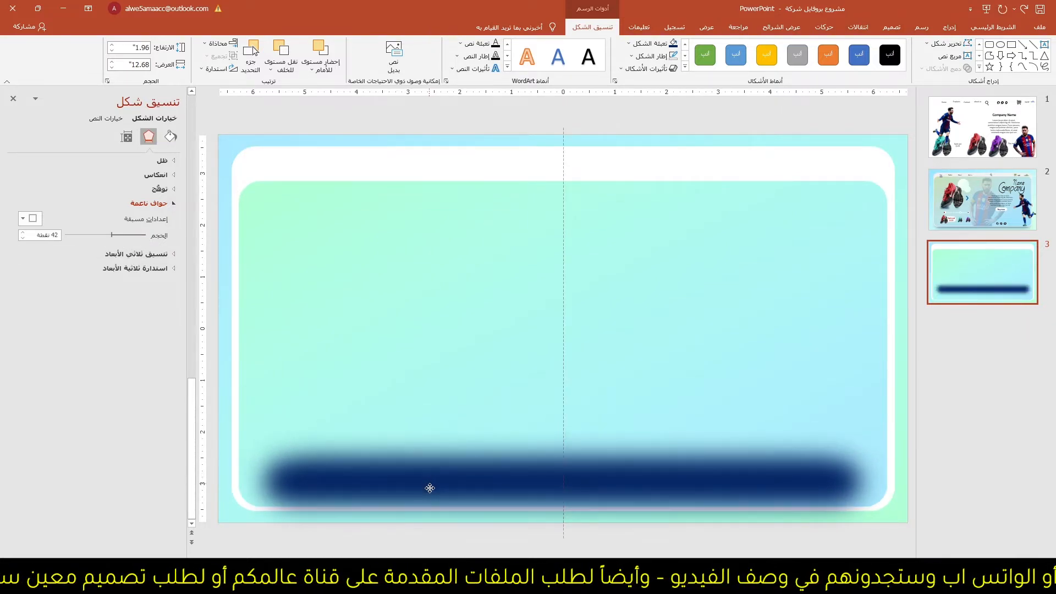
left_click(286, 74)
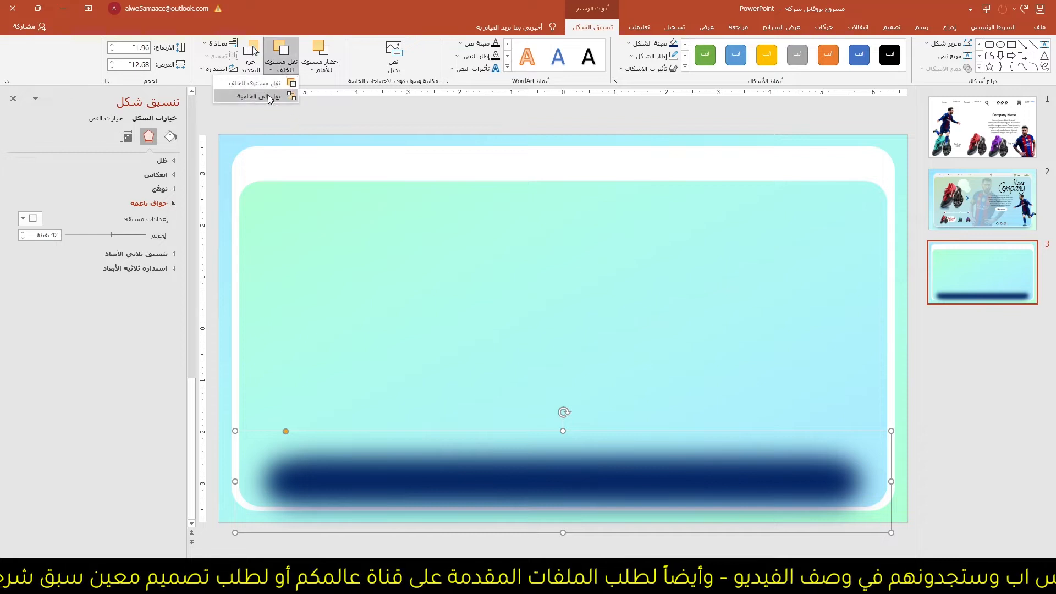
left_click(259, 88)
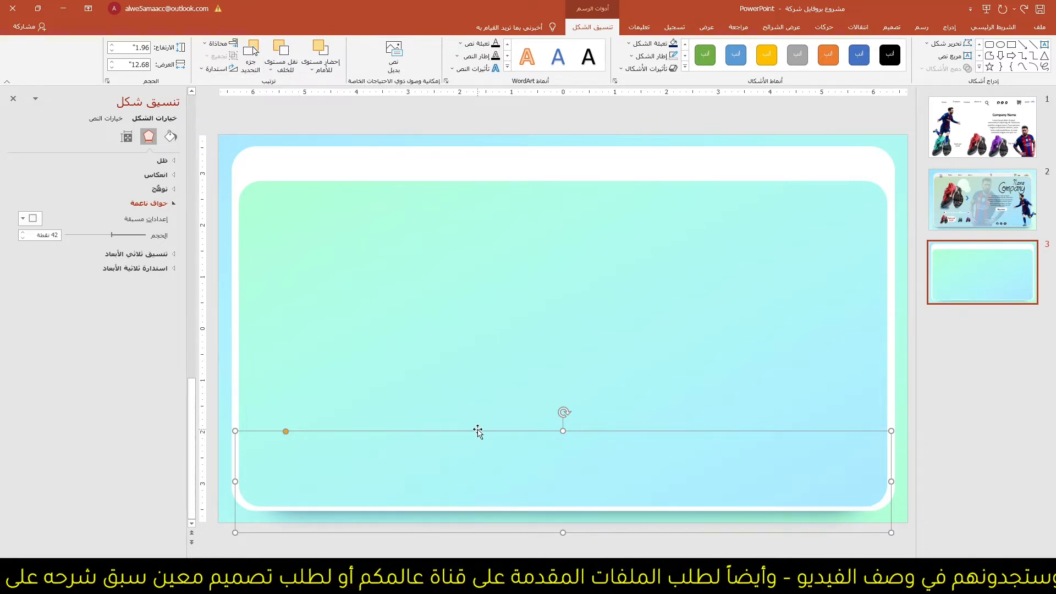
Step: Shift the soft shadow bar slightly lower and widen it on both sides to 13.33"
left_click_drag(478, 433, 475, 437)
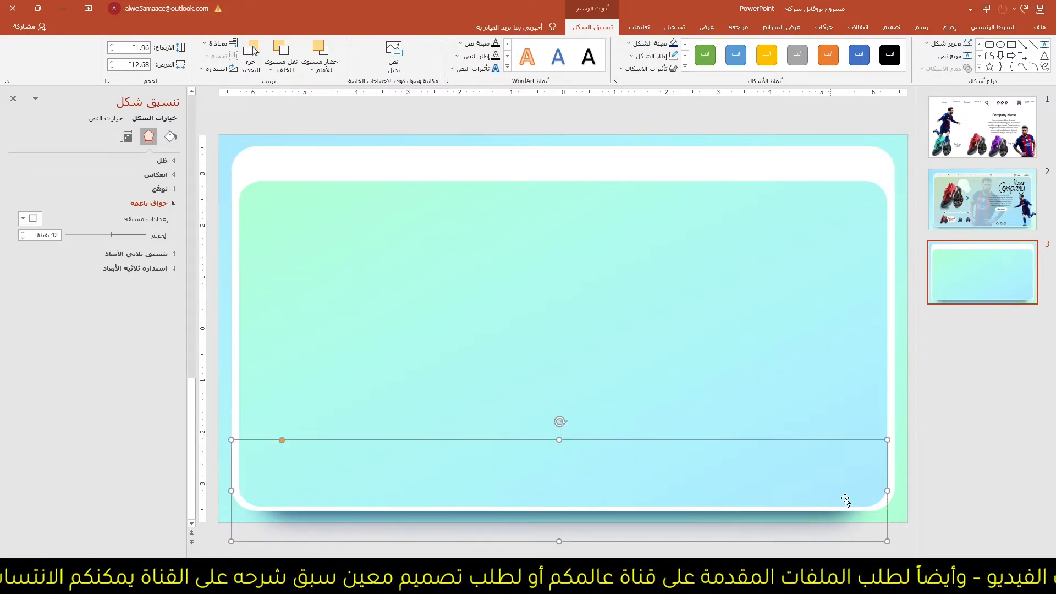
left_click_drag(889, 490, 907, 491)
left_click_drag(230, 491, 217, 490)
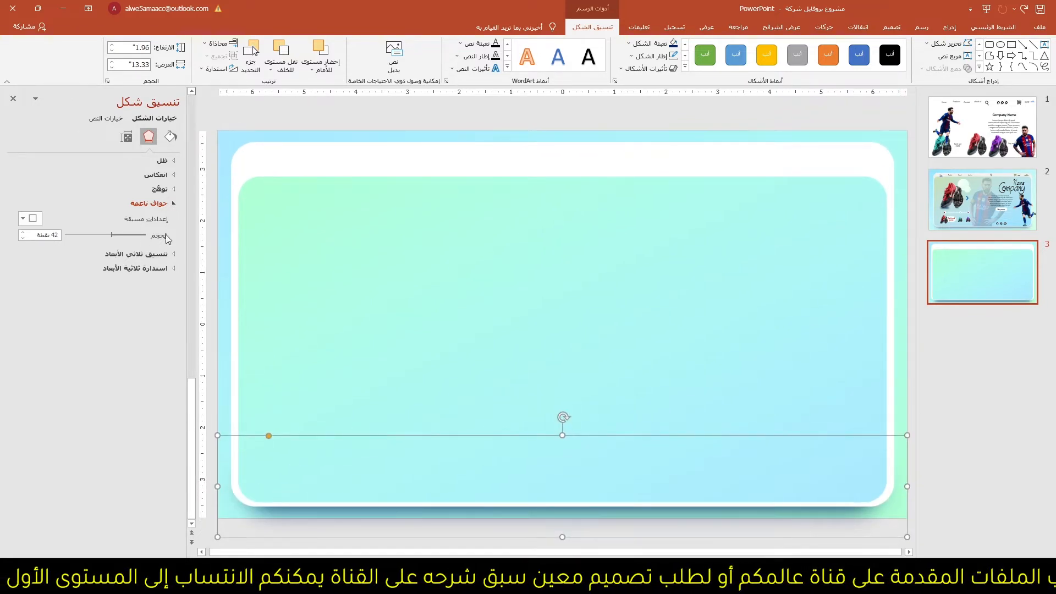
left_click(737, 342)
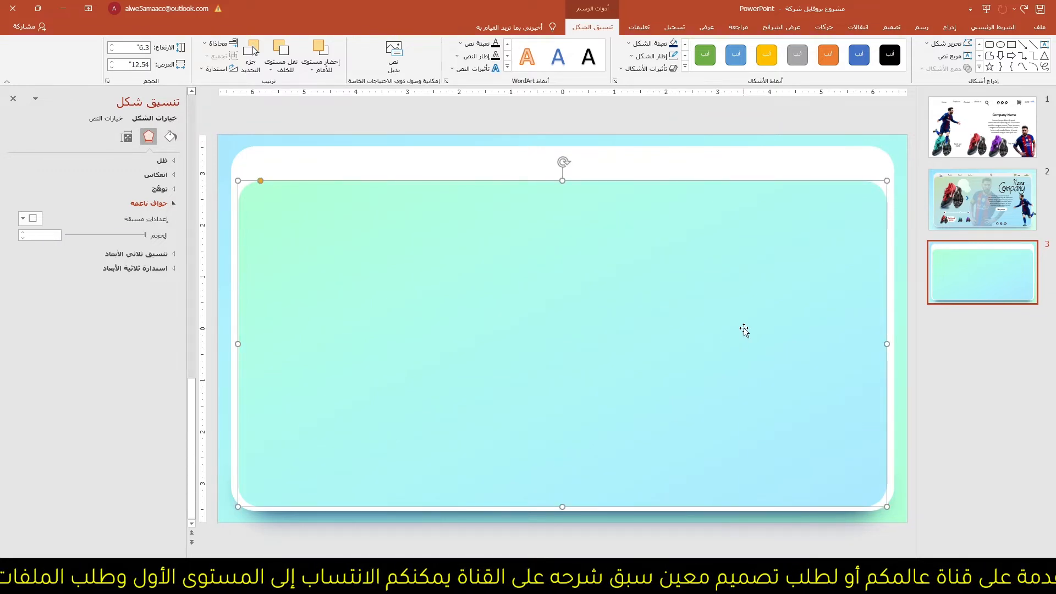
Step: Examine the navigation labels on slide 2 and the font applied to their text
left_click(977, 194)
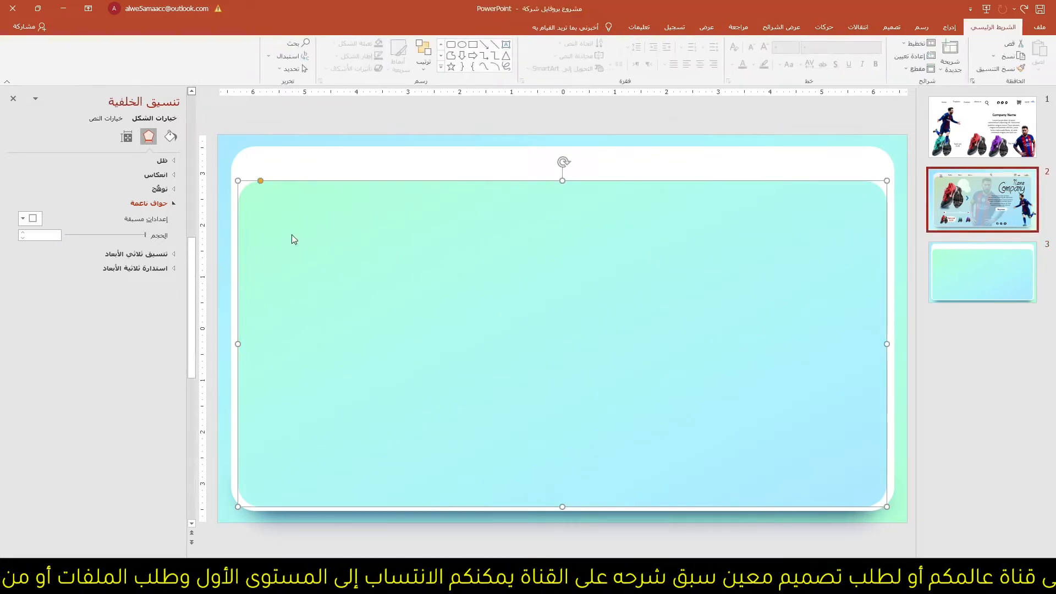
left_click(295, 170)
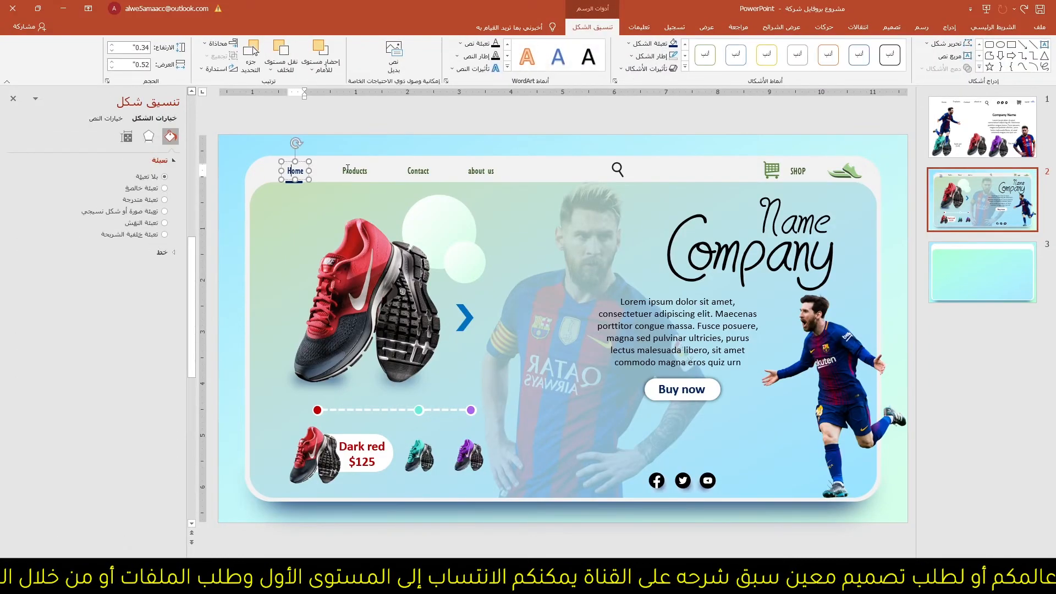
left_click(355, 171, "shift")
left_click(424, 171, "shift")
left_click(480, 171, "shift")
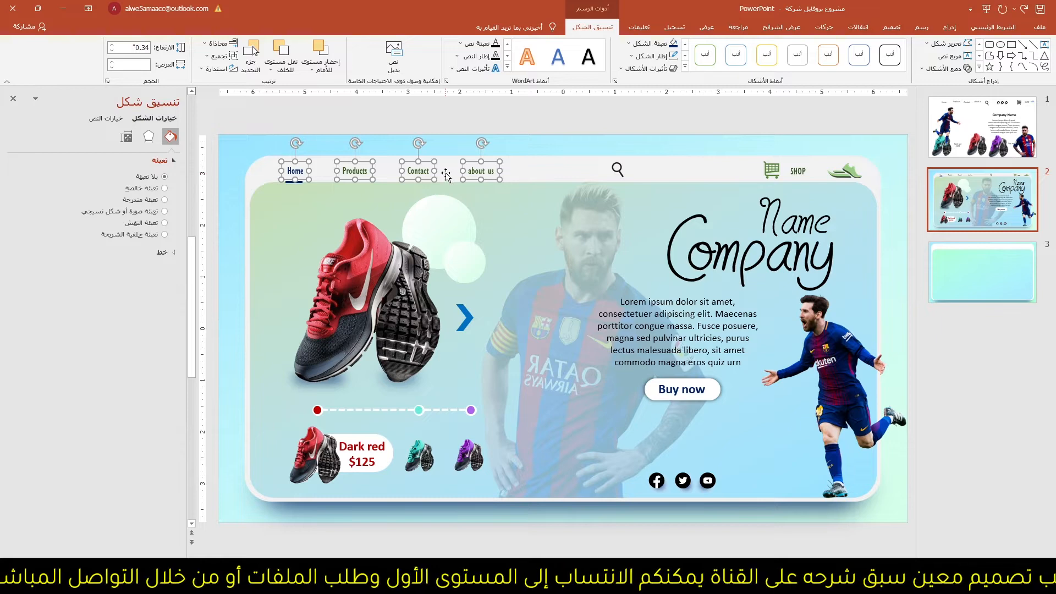
left_click(476, 171)
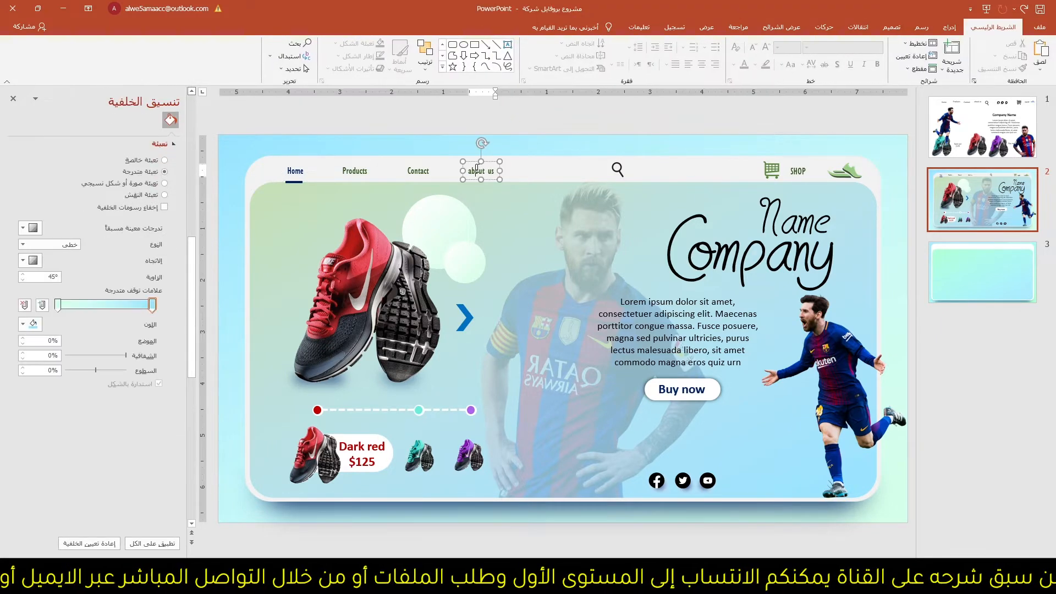
left_click(1009, 35)
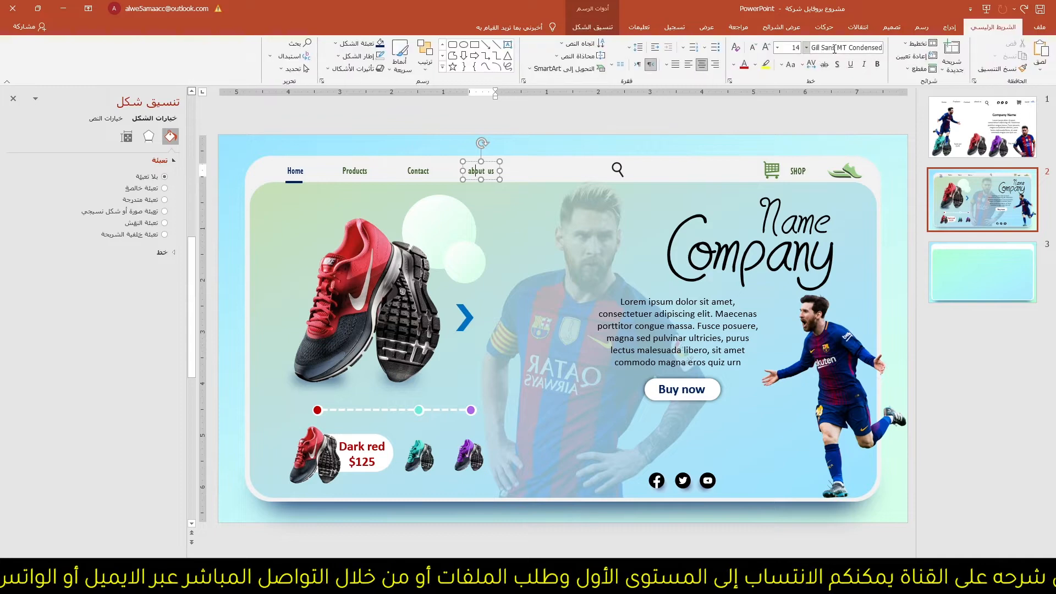
left_click(841, 47)
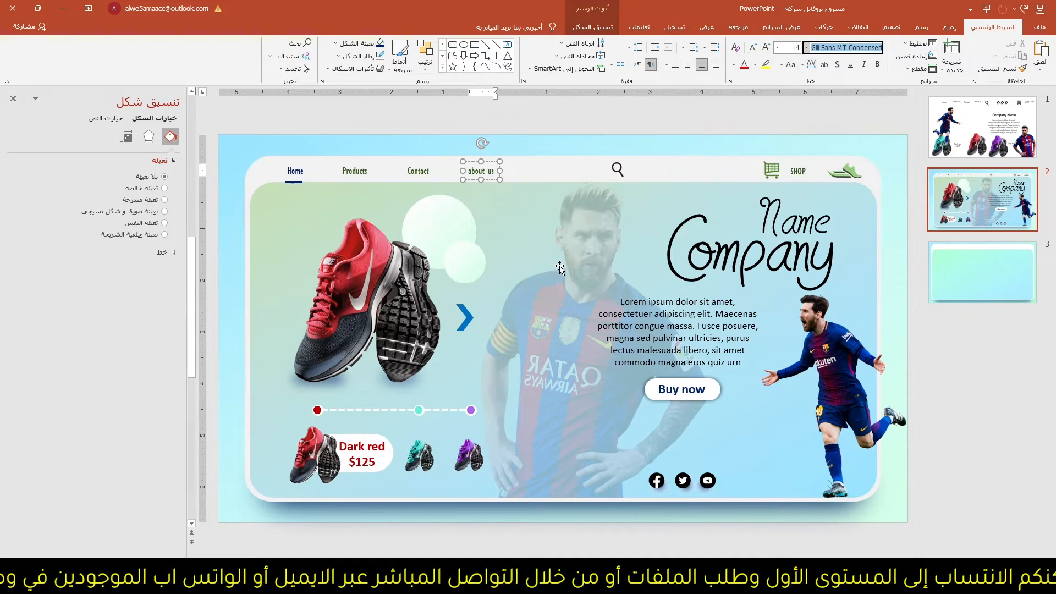
left_click(473, 162)
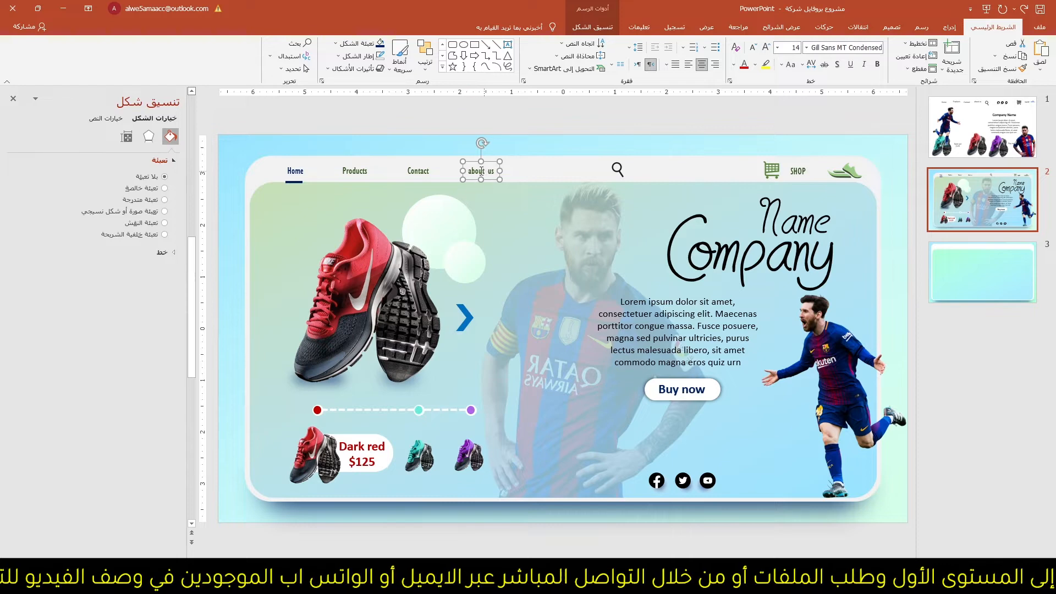
left_click(843, 48)
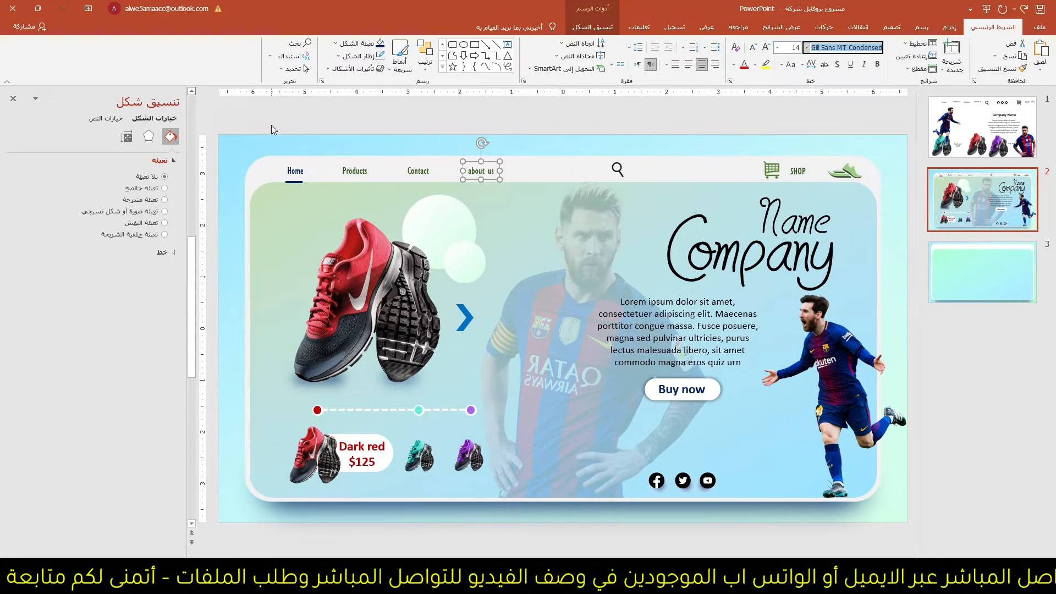
Step: Copy the whole navigation row with its icons from slide 2 to slide 3 and position it in the white header strip
left_click_drag(251, 114, 898, 198)
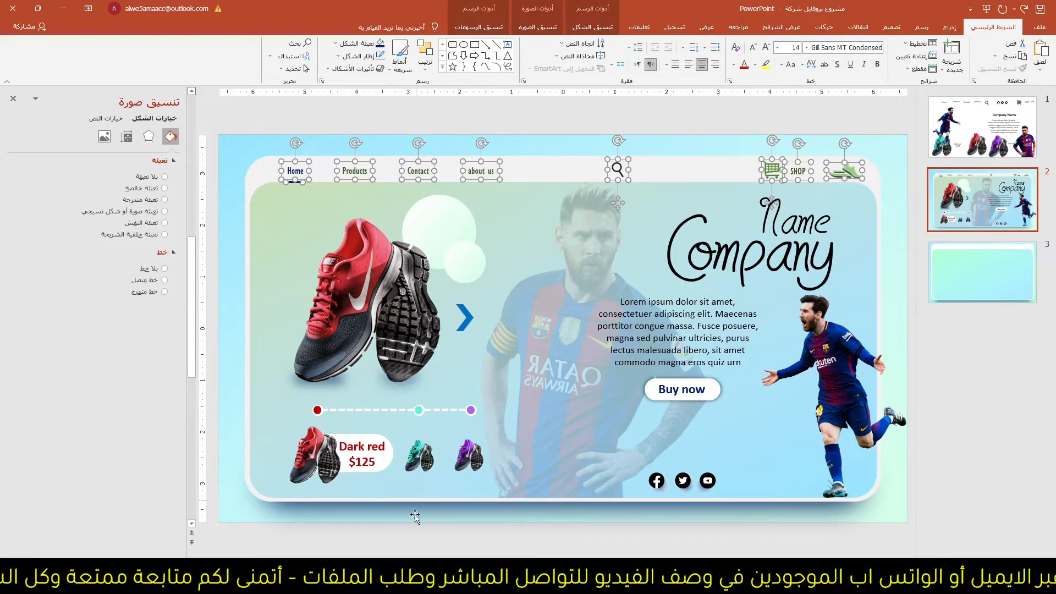
left_click(968, 272)
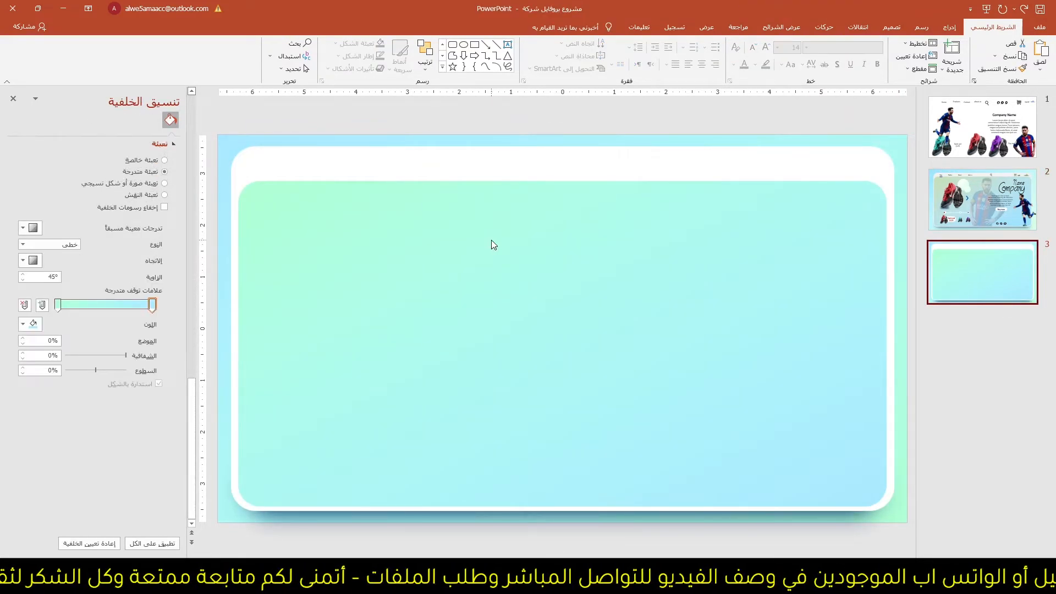
key("ctrl+v")
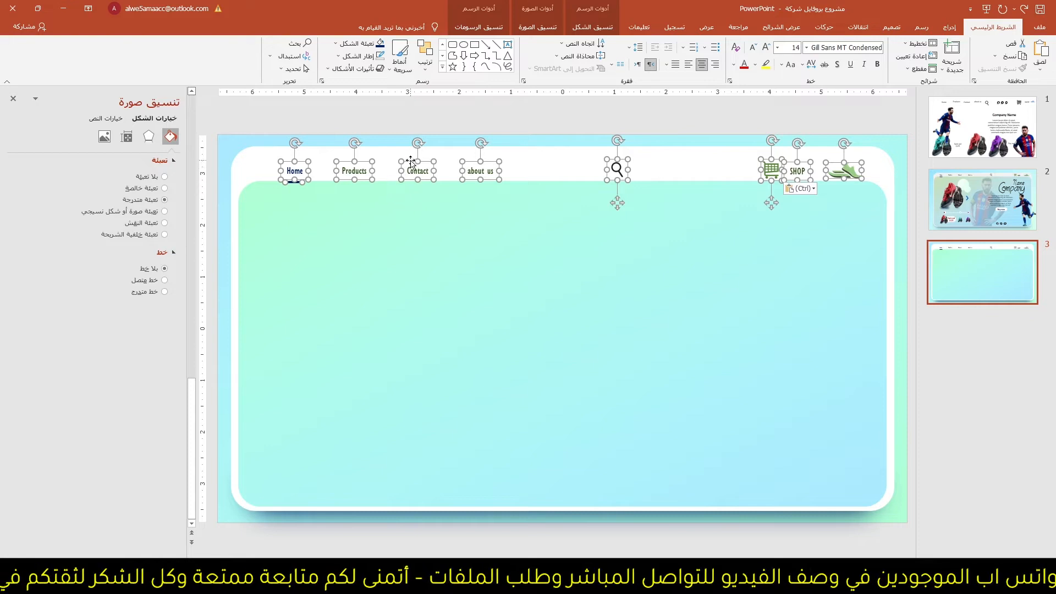
left_click_drag(411, 164, 403, 154)
left_click(355, 121)
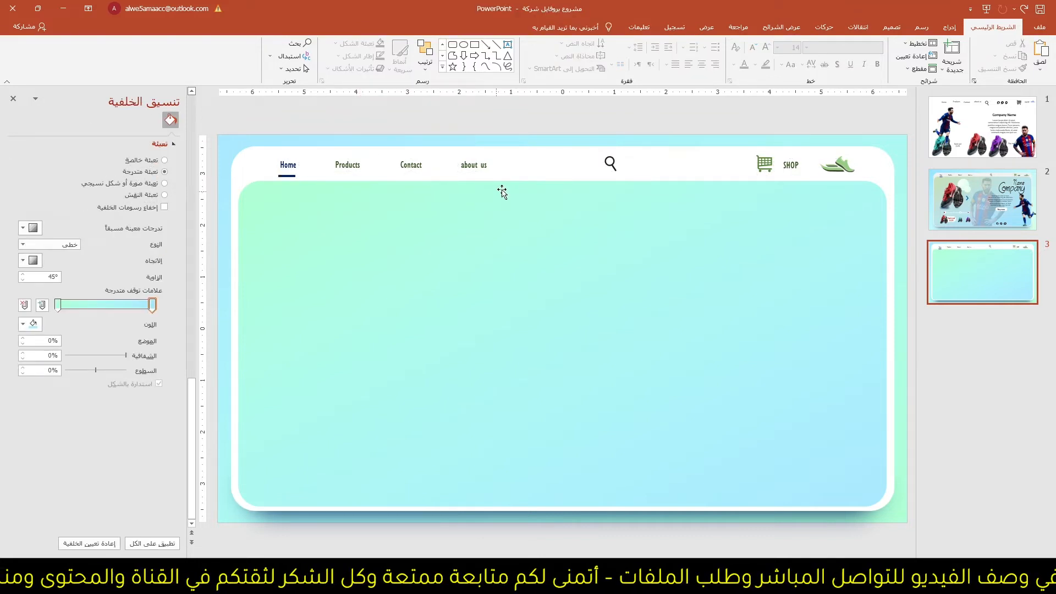
left_click_drag(240, 114, 868, 211)
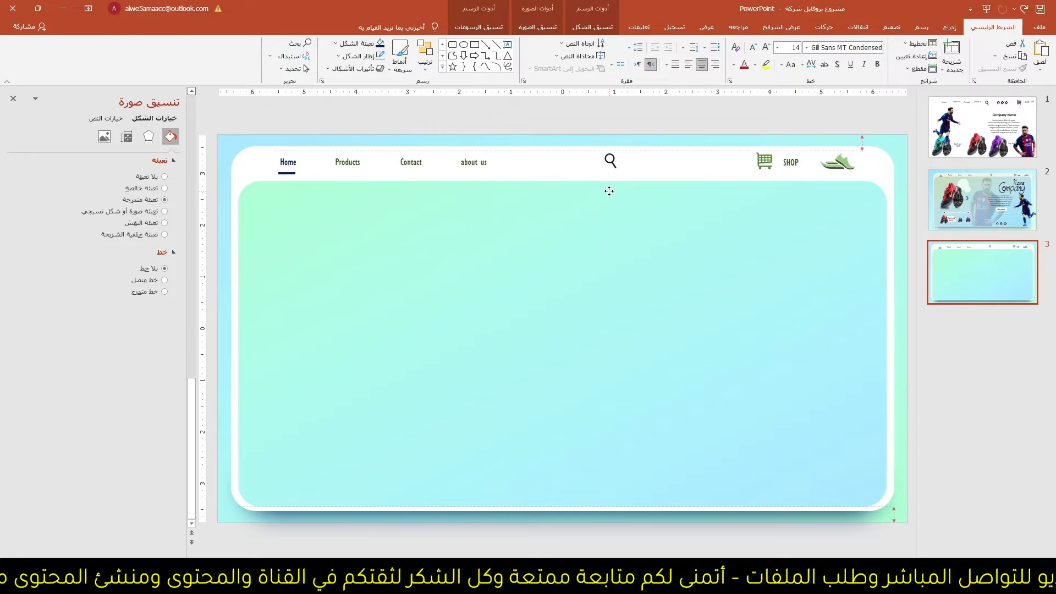
Step: Raise the gradient panel's top edge to just below the navigation row
left_click(561, 200)
left_click_drag(562, 182, 564, 172)
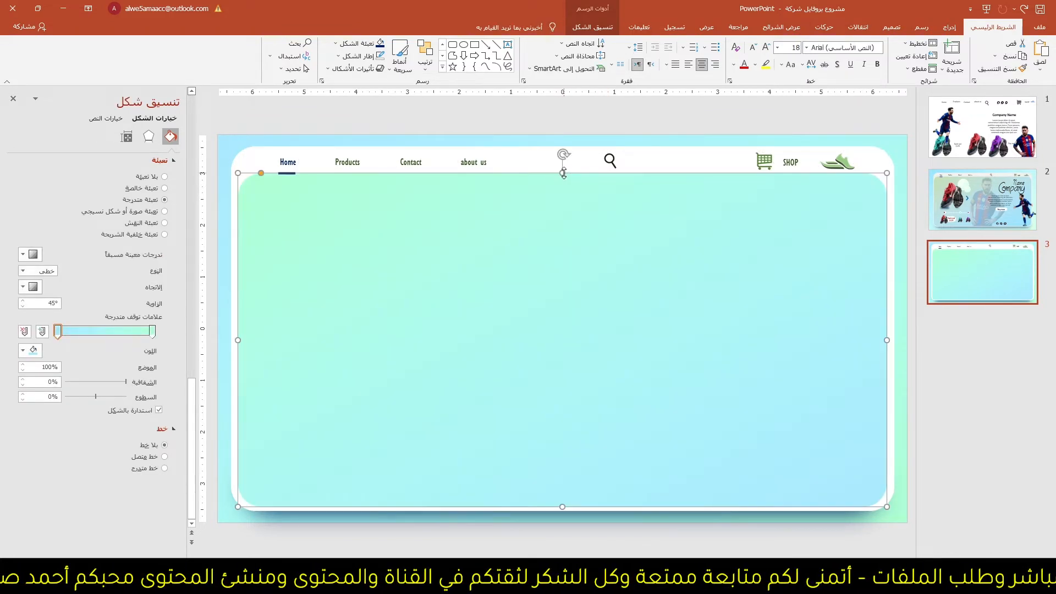
left_click(658, 121)
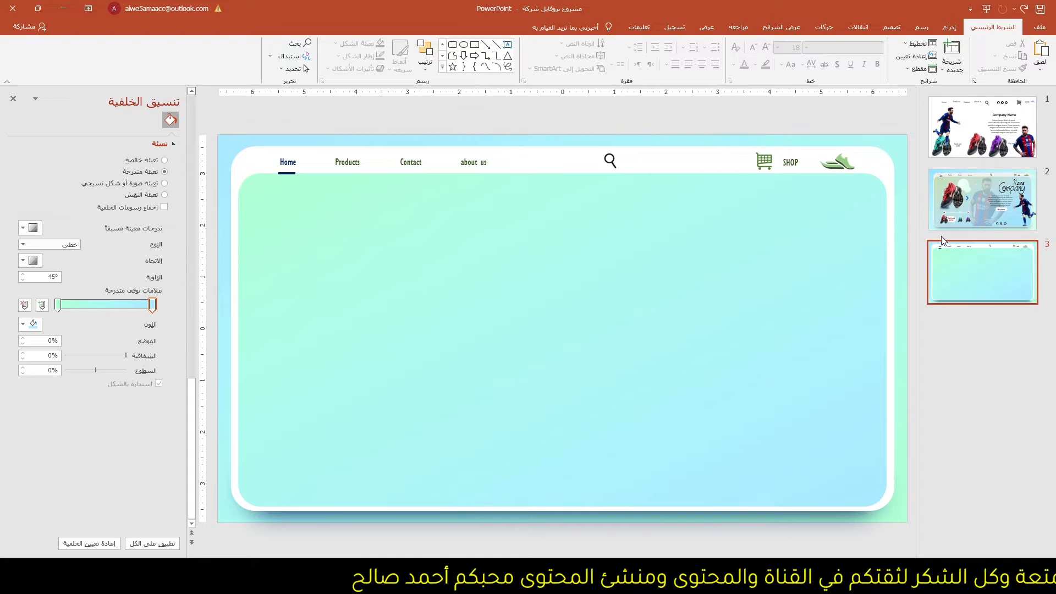
Step: Copy the running and standing footballer pictures from slide 1 to slide 3
left_click(977, 146)
left_click(355, 266)
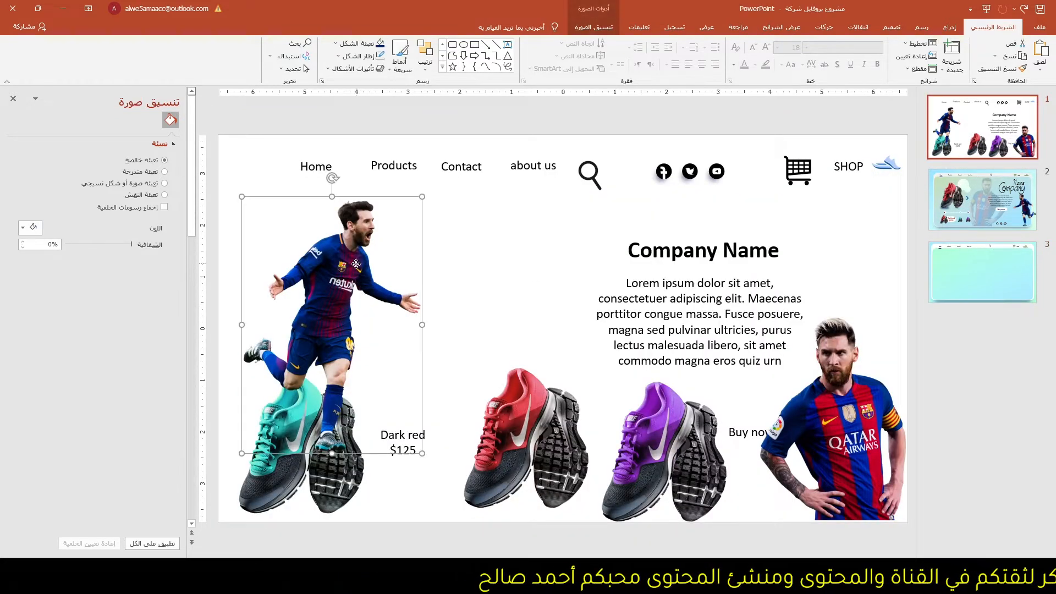
left_click(840, 400, "ctrl")
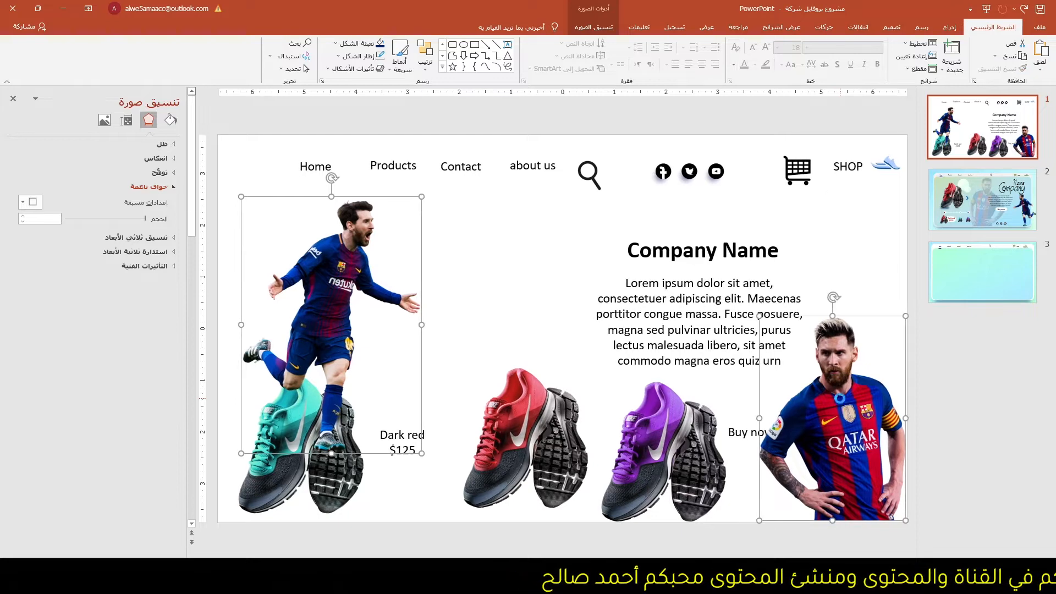
left_click(977, 286)
key("ctrl+v")
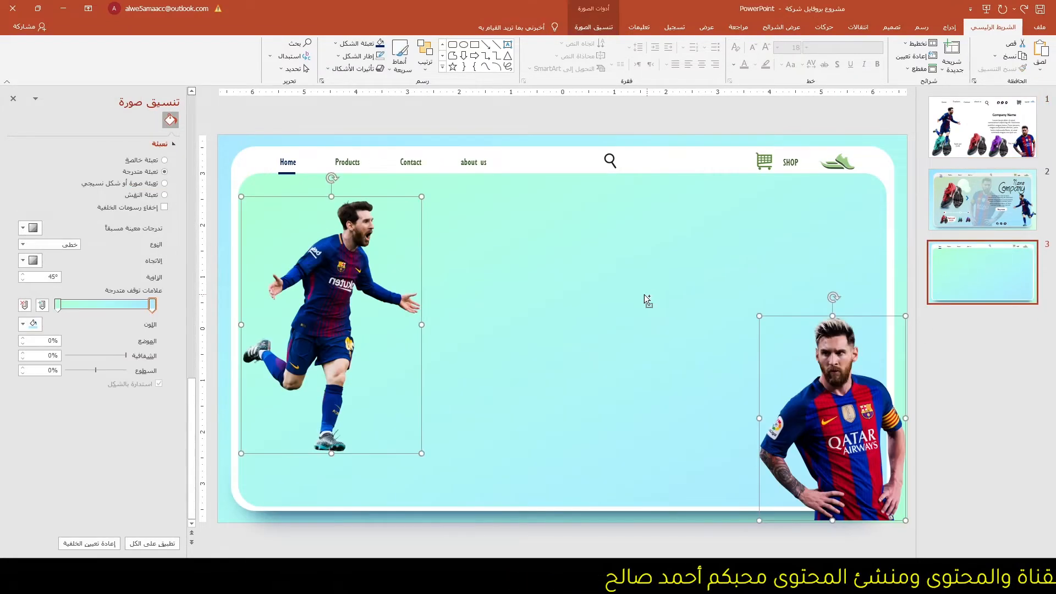
Step: Move the standing footballer to the middle of the gradient panel and flip the picture horizontally
left_click(456, 274)
left_click_drag(830, 424, 612, 334)
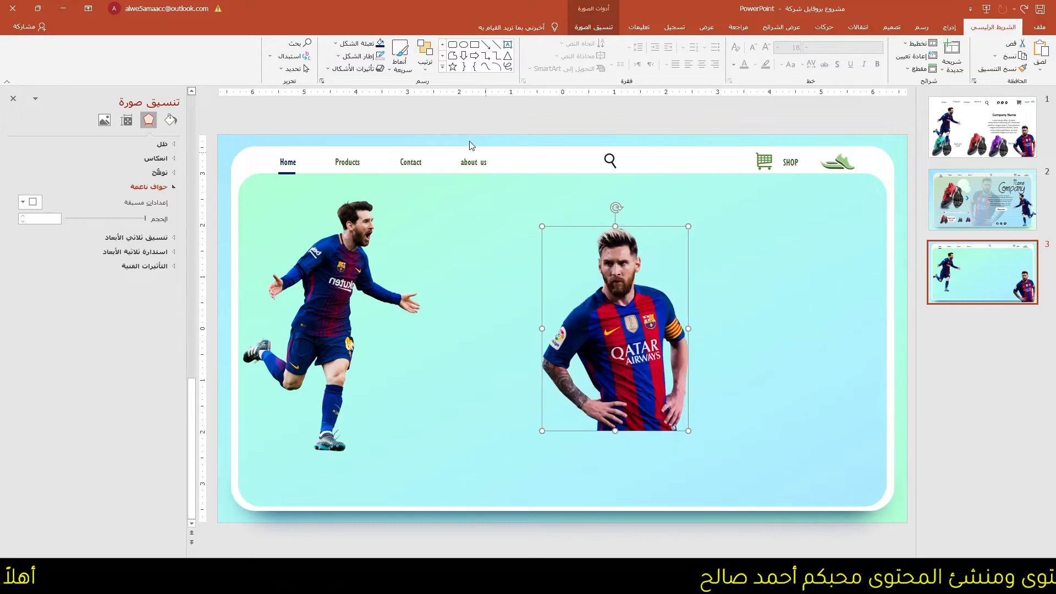
left_click(594, 27)
left_click(162, 69)
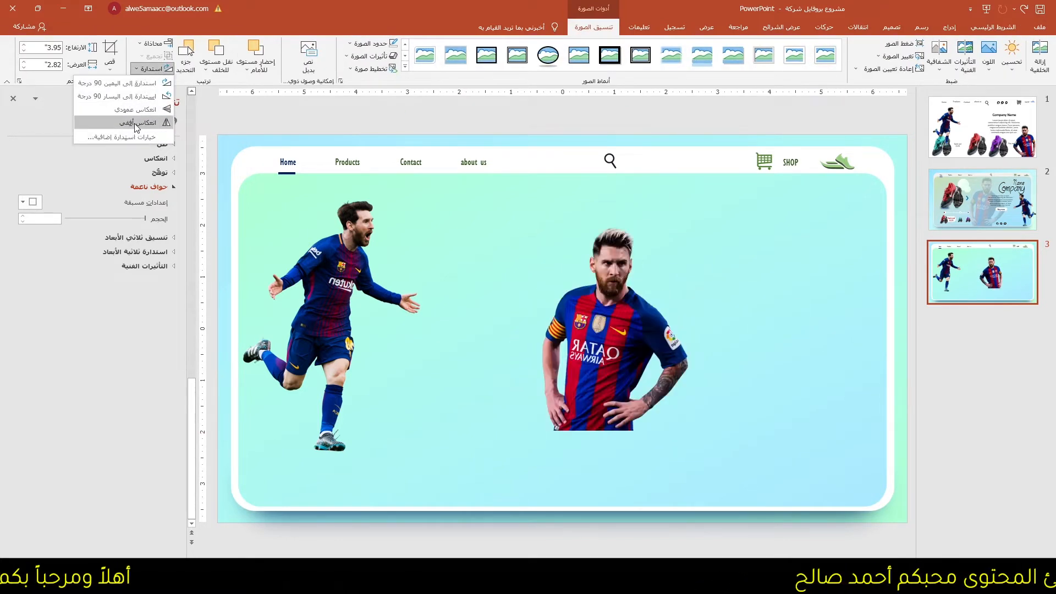
left_click(146, 125)
left_click_drag(595, 313, 559, 301)
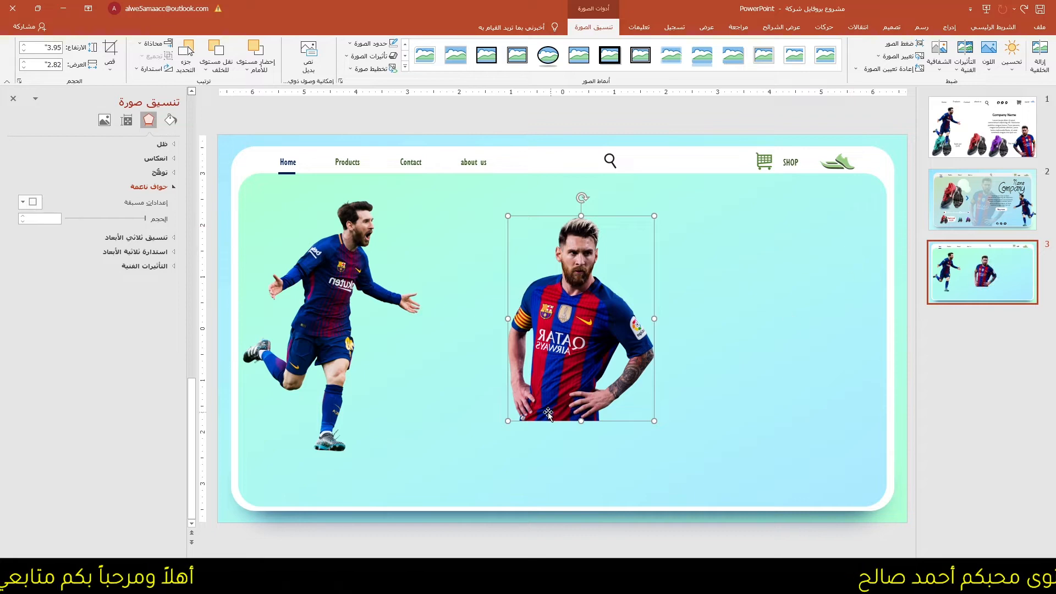
Step: Enlarge the standing footballer to about 6.45" × 4.6" to span the gradient panel's height and set its transparency to 80%
left_click_drag(510, 420, 450, 507)
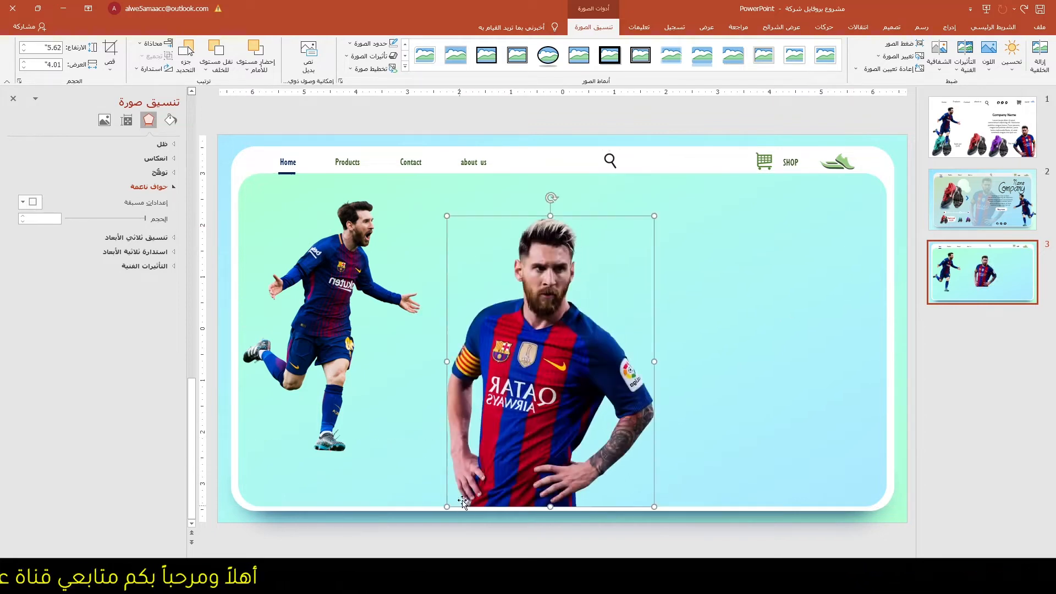
left_click_drag(541, 385, 566, 366)
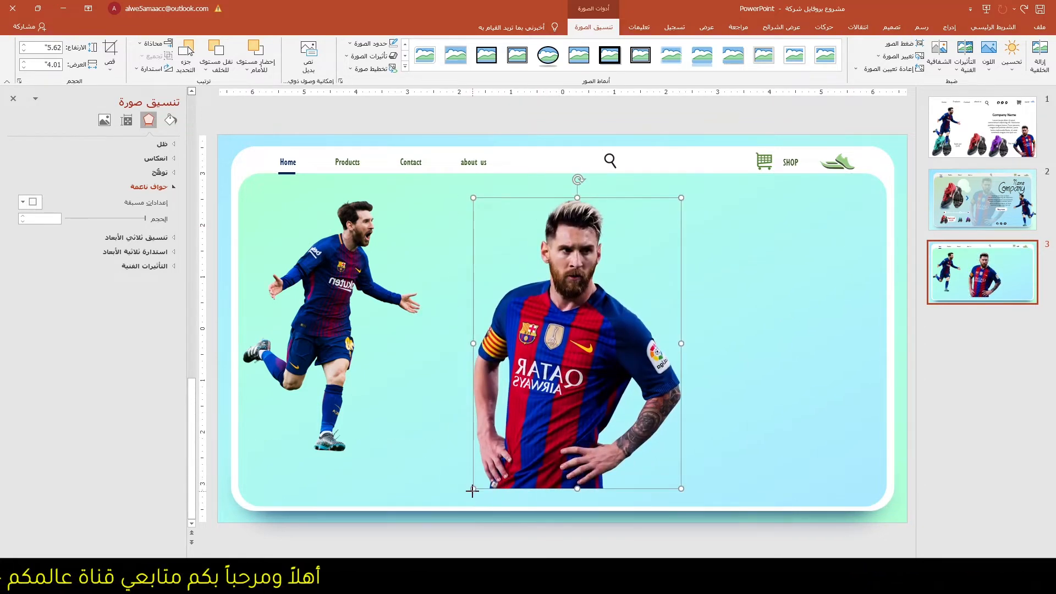
left_click_drag(472, 491, 461, 506)
left_click_drag(561, 439, 575, 436)
left_click_drag(692, 200, 712, 172)
left_click_drag(621, 326, 597, 324)
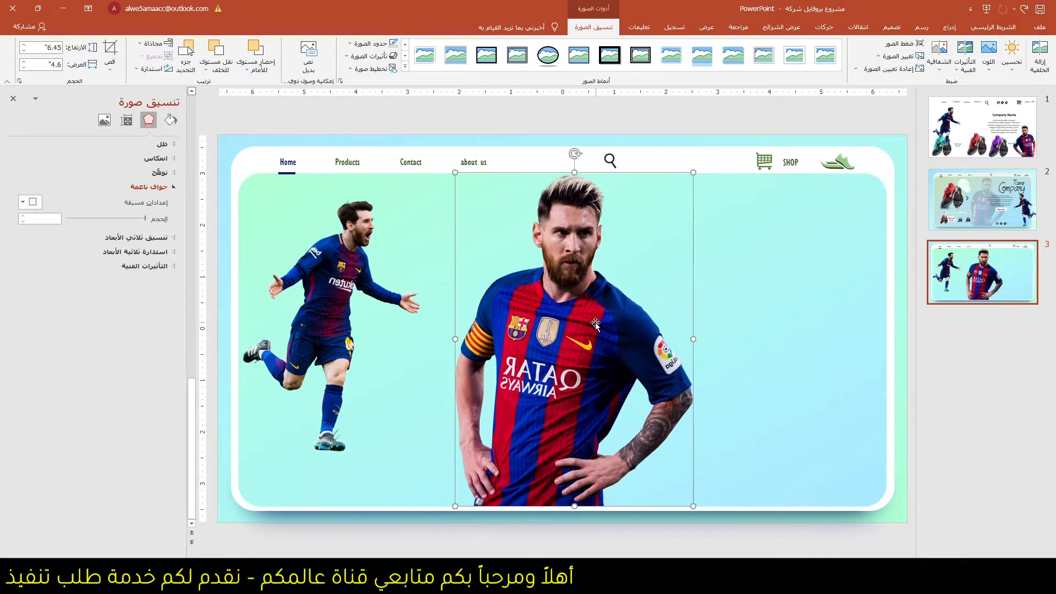
left_click(939, 52)
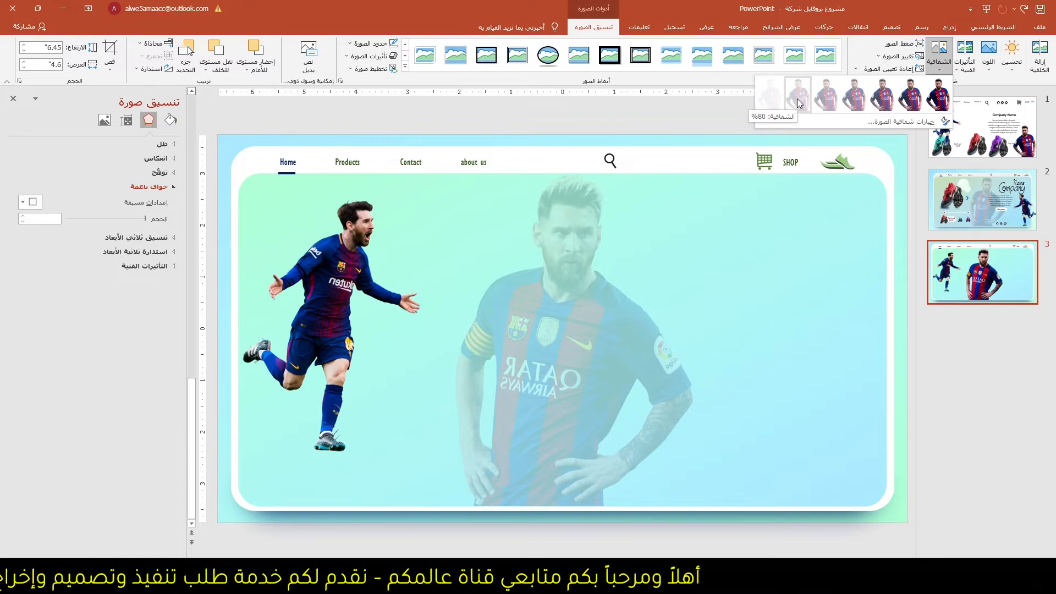
left_click(797, 97)
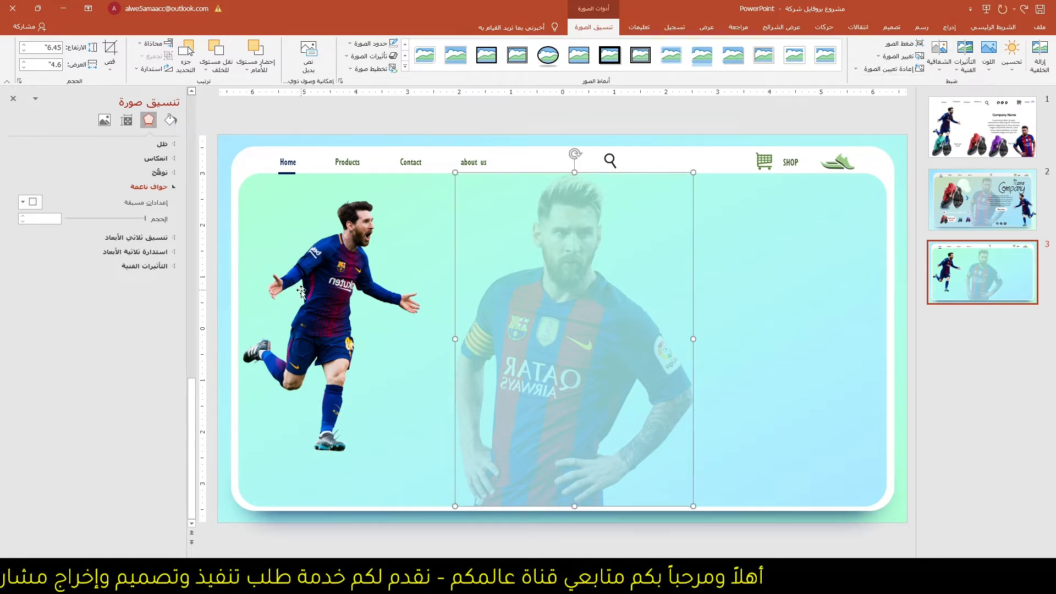
Step: Flip the running footballer horizontally and place it at the gradient panel's lower-right corner
left_click(318, 291)
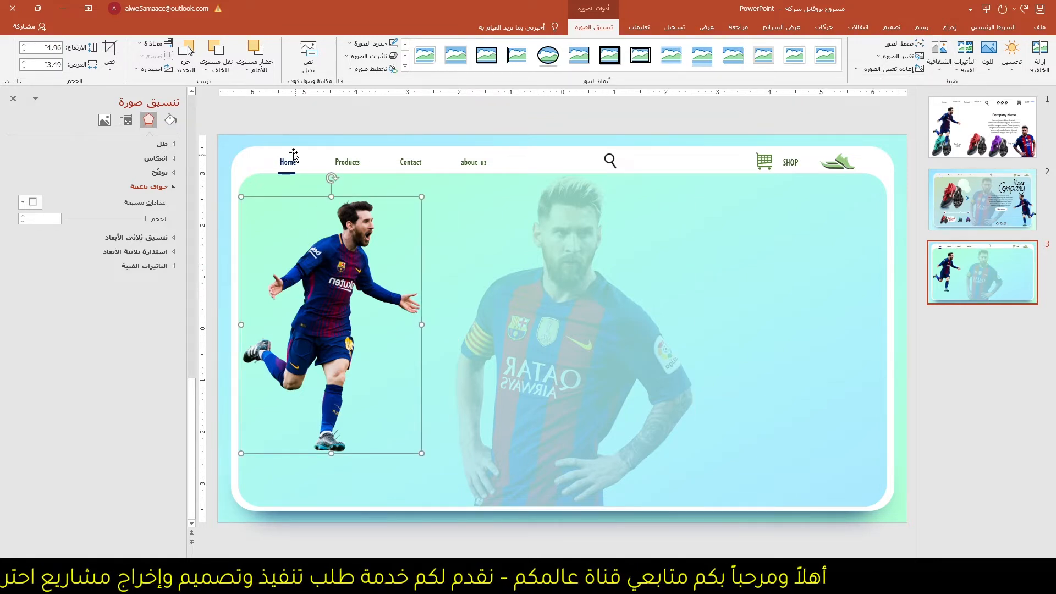
left_click(151, 69)
left_click(127, 123)
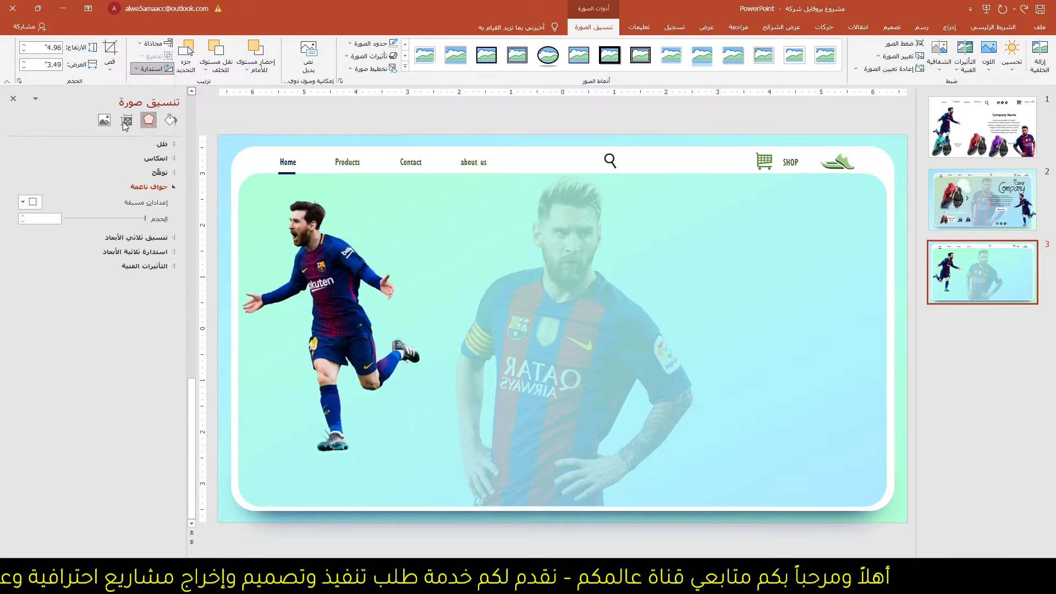
left_click_drag(340, 268, 826, 321)
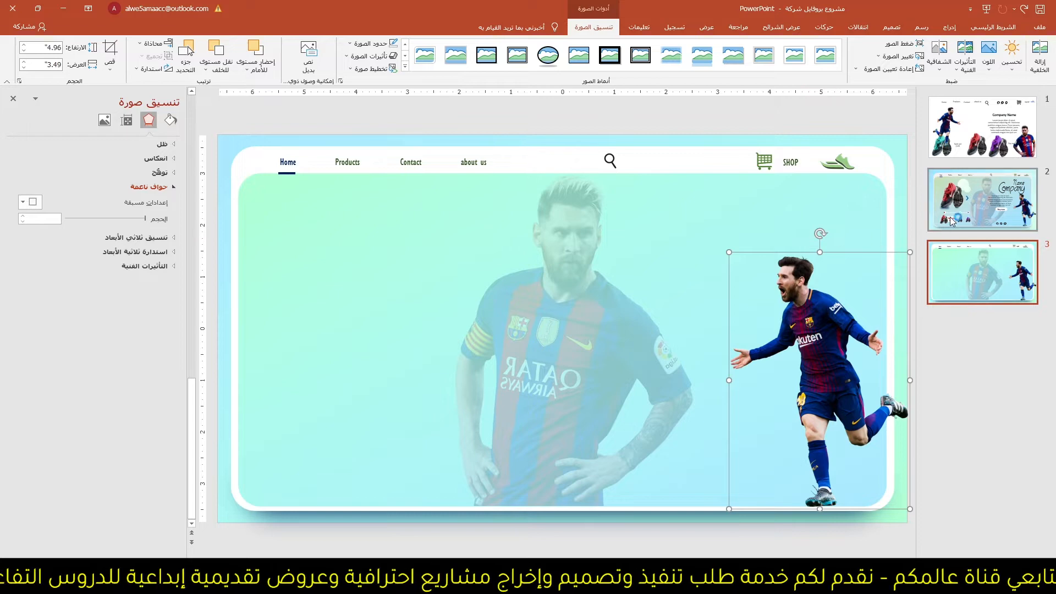
Step: Copy the large red shoe picture and the small red, turquoise and purple shoe pictures from slide 2 to slide 3
left_click(983, 199)
left_click(318, 447)
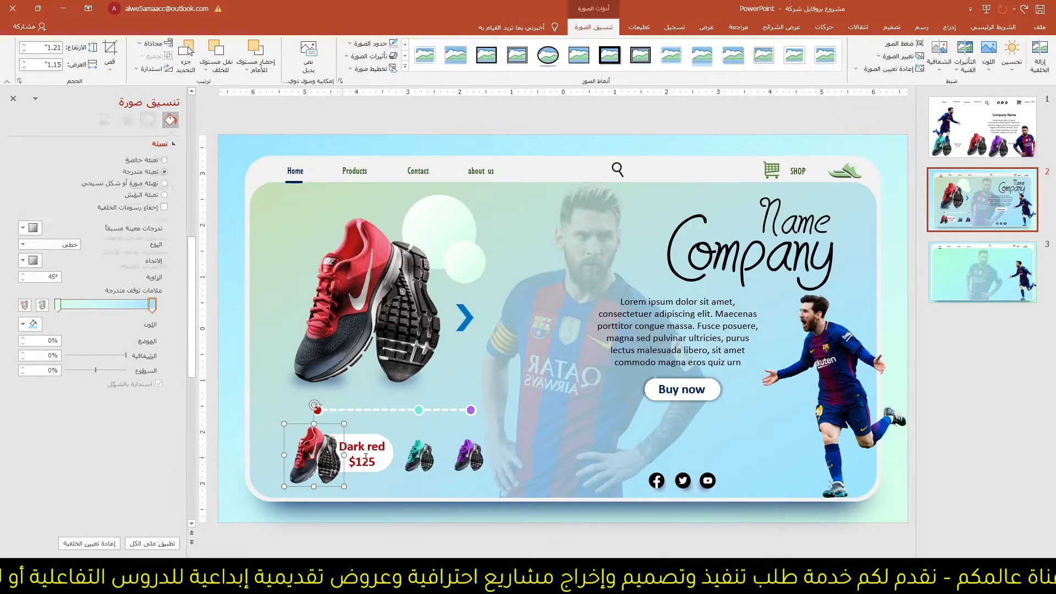
left_click(359, 289)
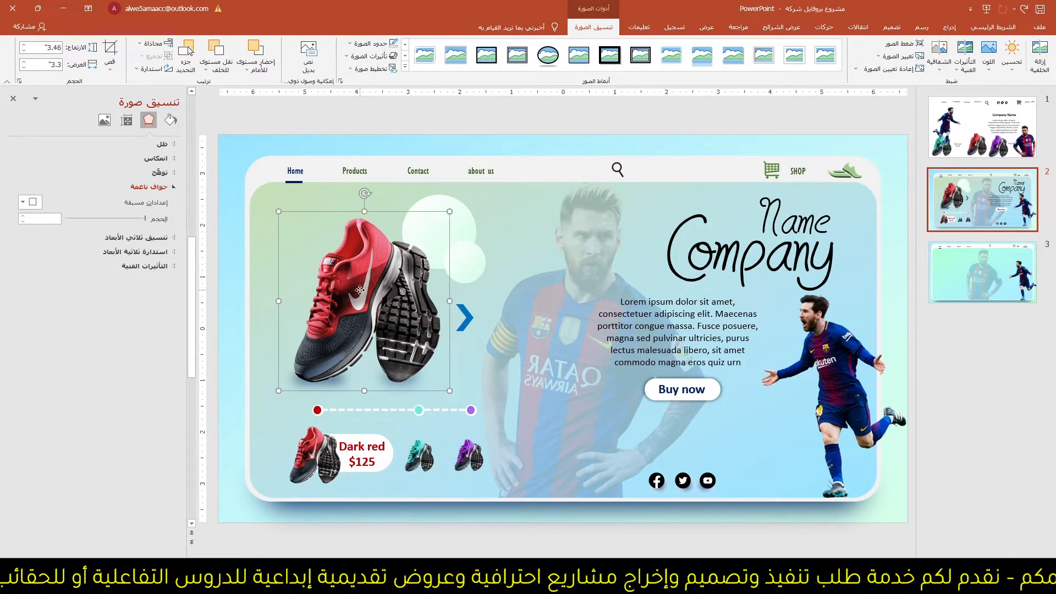
left_click(314, 466, "shift")
left_click(419, 461, "shift")
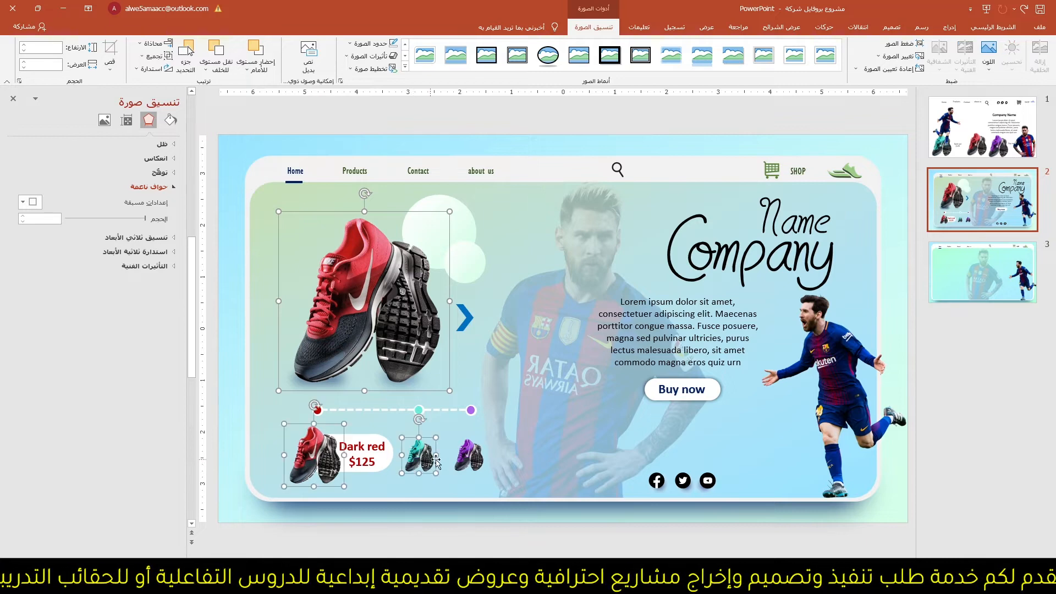
left_click(471, 460, "shift")
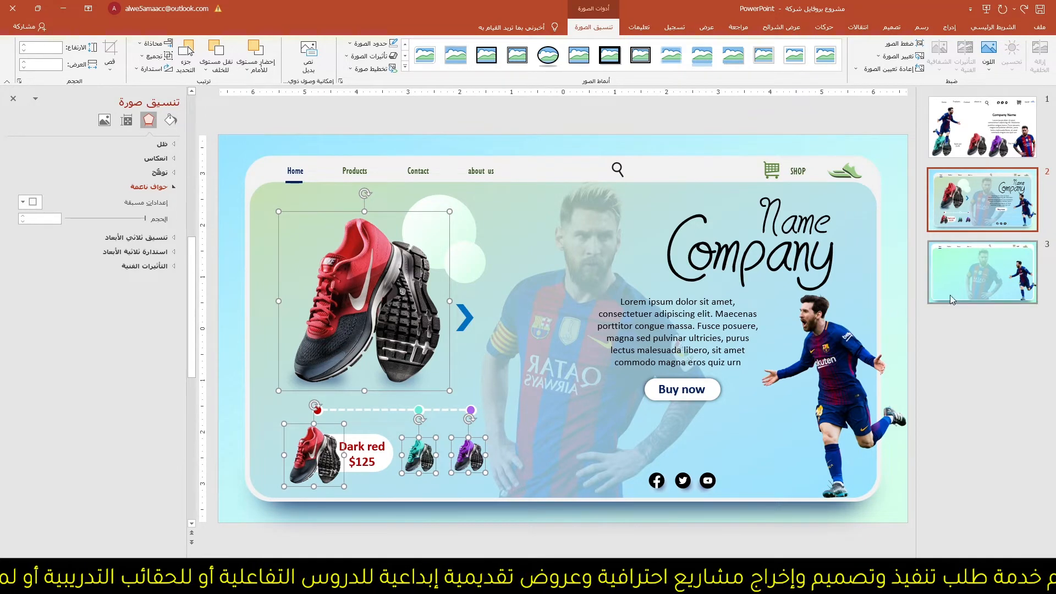
left_click(982, 273)
key("ctrl+v")
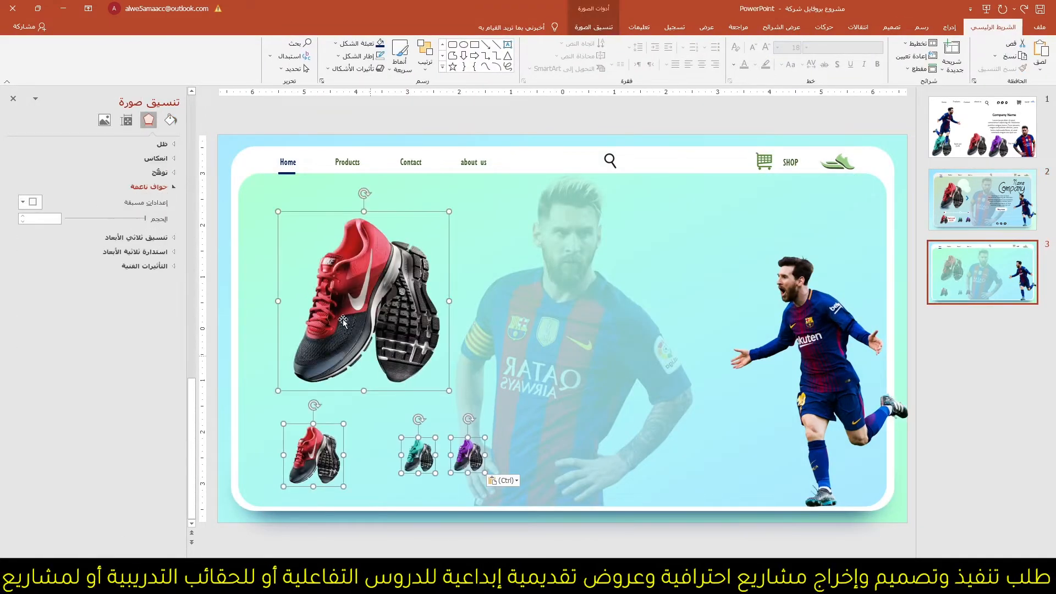
Step: Shift the copied shoe pictures closer to the gradient panel's left edge and raise the large red pair slightly
left_click_drag(354, 298, 351, 268)
left_click(365, 208)
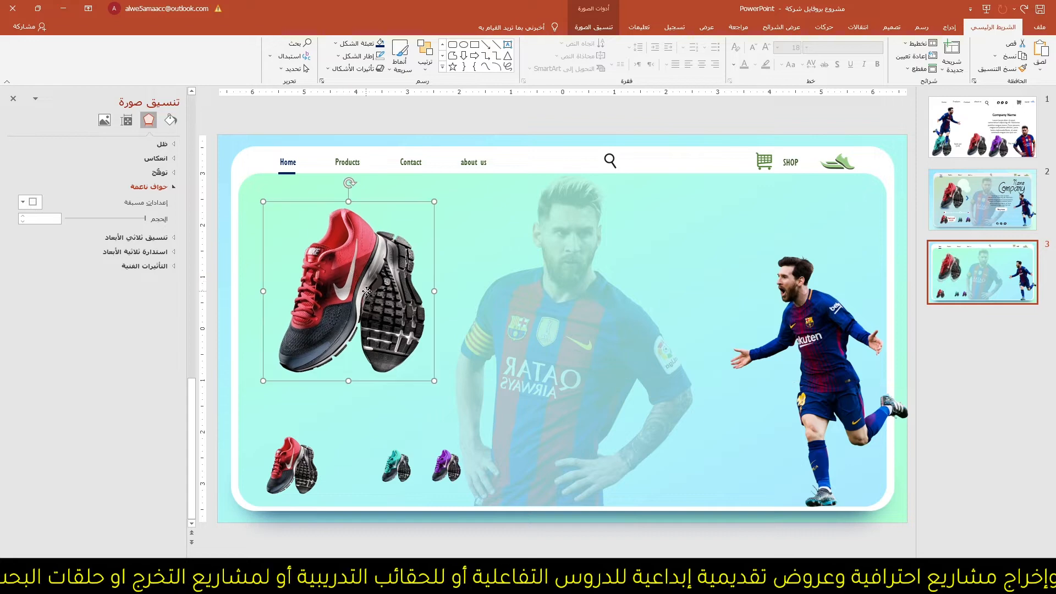
left_click(477, 119)
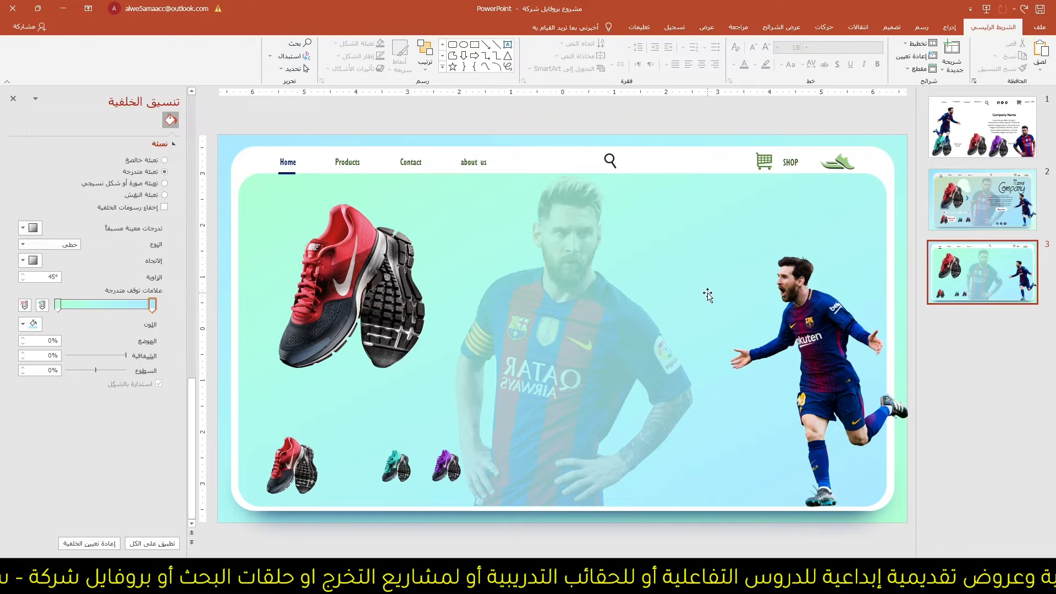
Step: Draw a circle about 0.92" wide below the large red shoes, with dark blue fill and no outline
left_click(950, 27)
left_click(876, 52)
left_click(843, 96)
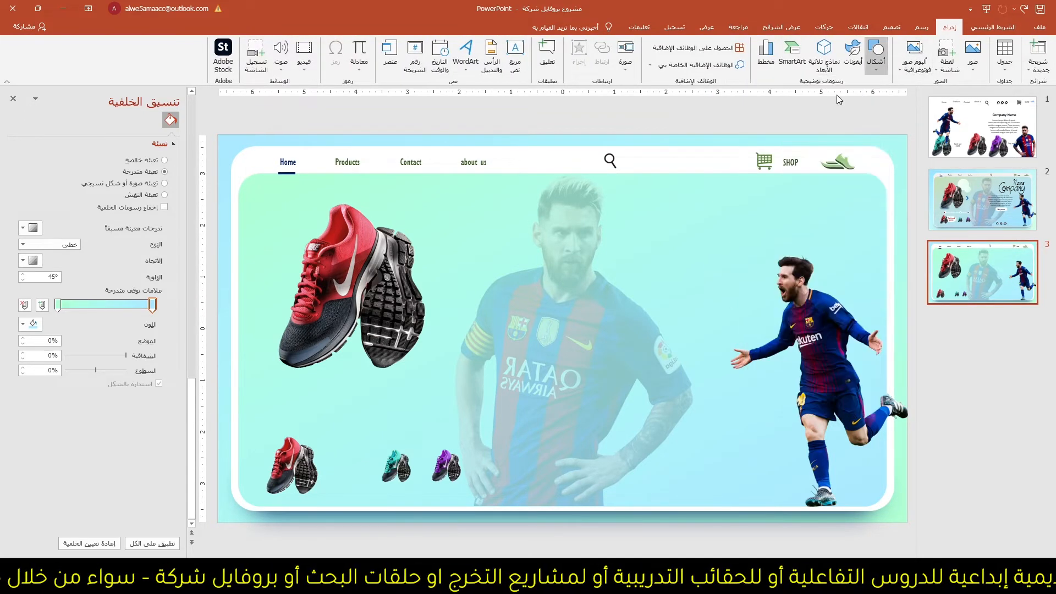
mouse_move(378, 378)
left_mouse_down()
mouse_move(417, 385)
mouse_move(425, 413)
left_mouse_up()
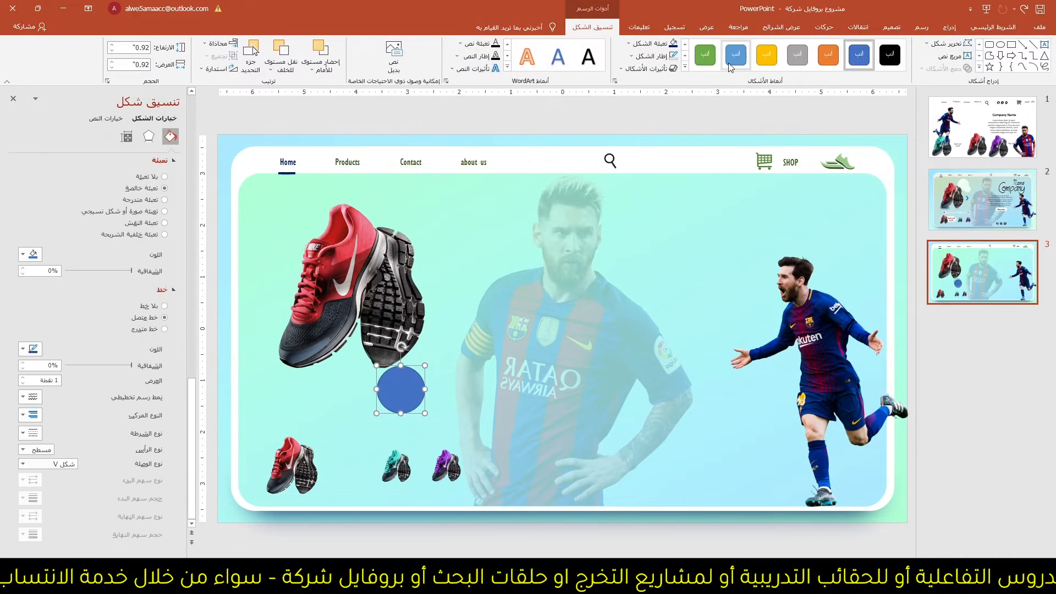
left_click(673, 43)
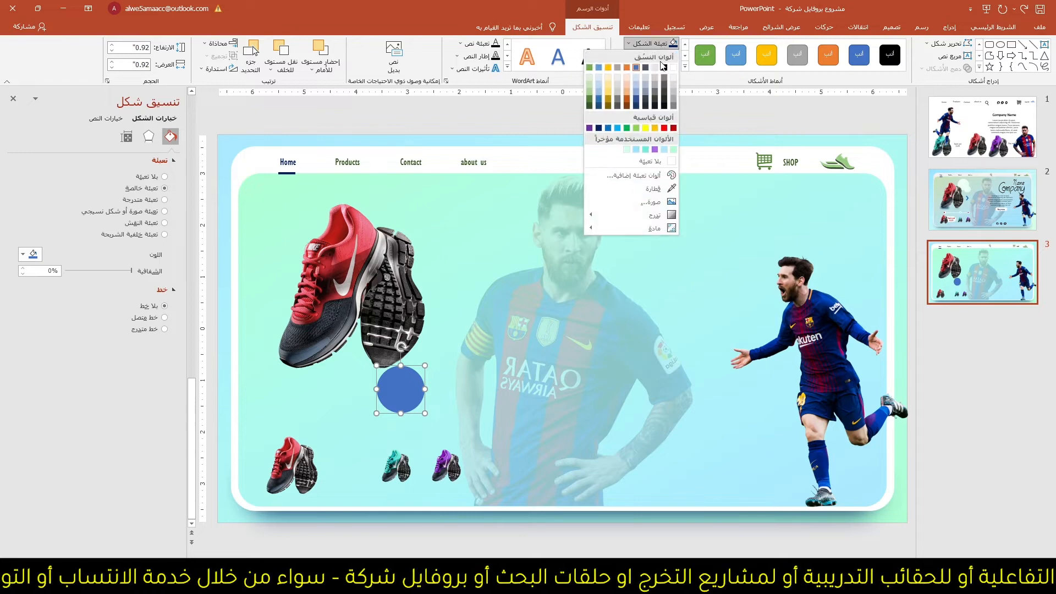
left_click(599, 128)
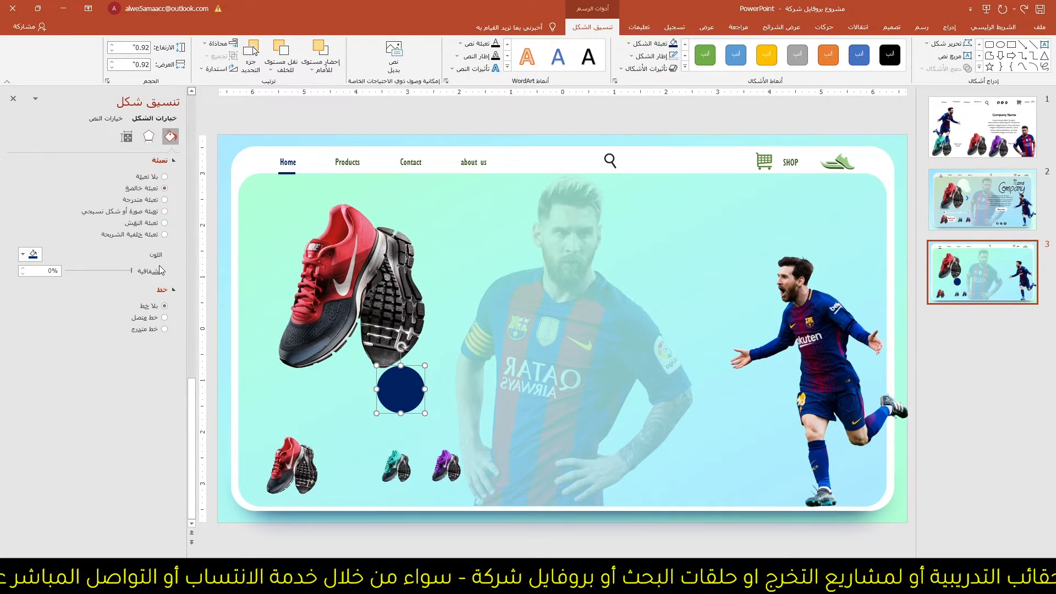
Step: Give the circle a gradient fill from dark blue to the turquoise sampled from the panel below the large shoes
left_click(133, 201)
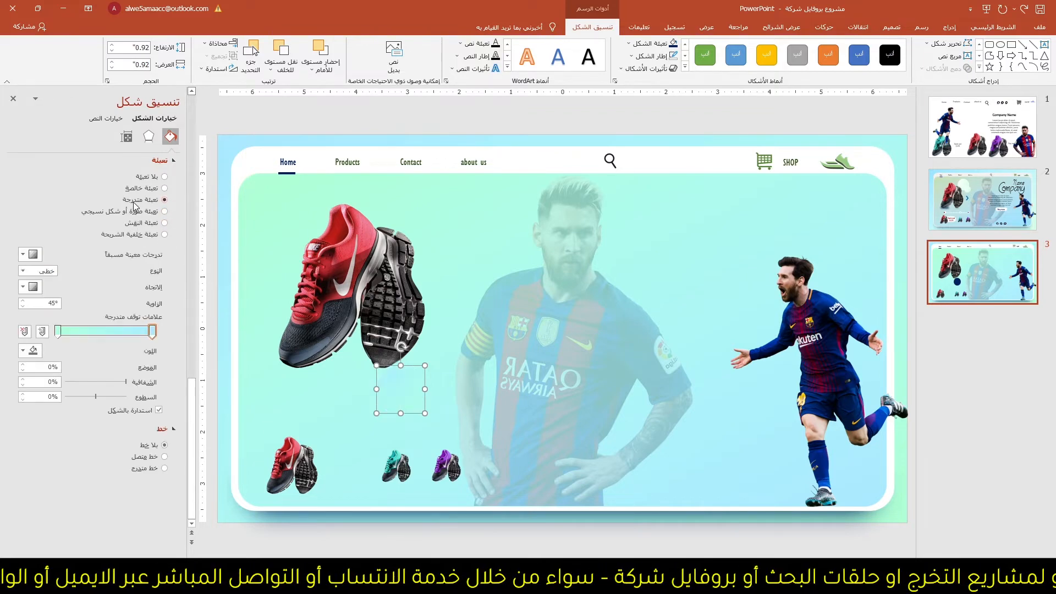
left_click(58, 332)
left_click(31, 350)
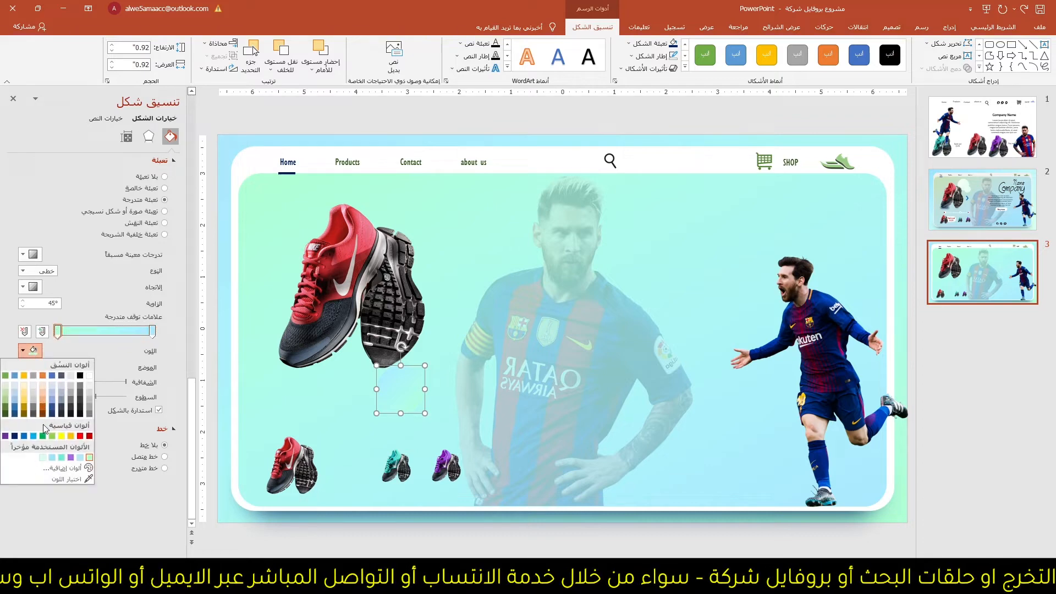
left_click(16, 436)
left_click(152, 331)
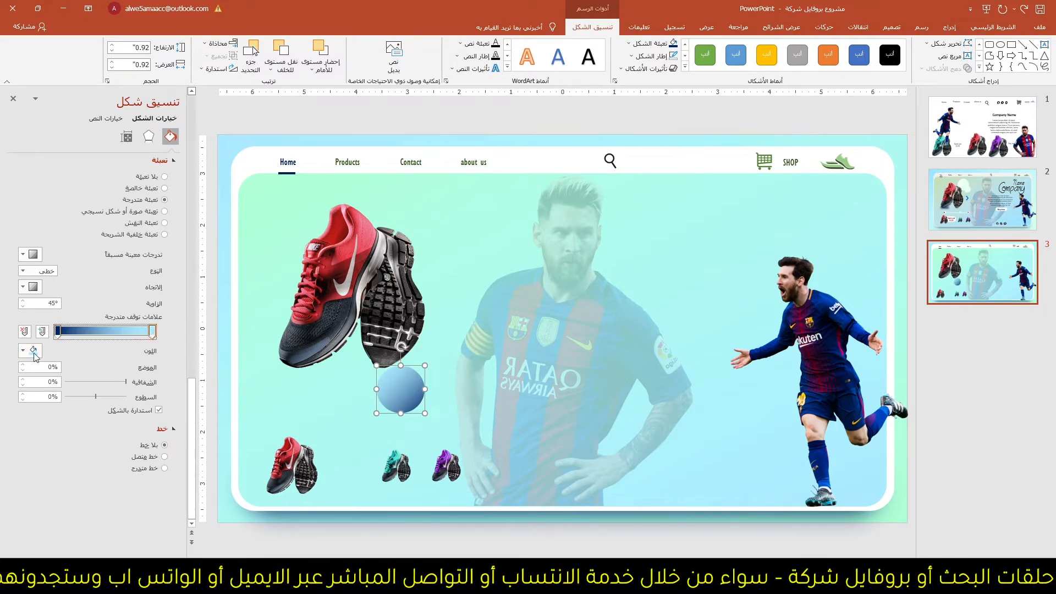
left_click(23, 351)
left_click(67, 479)
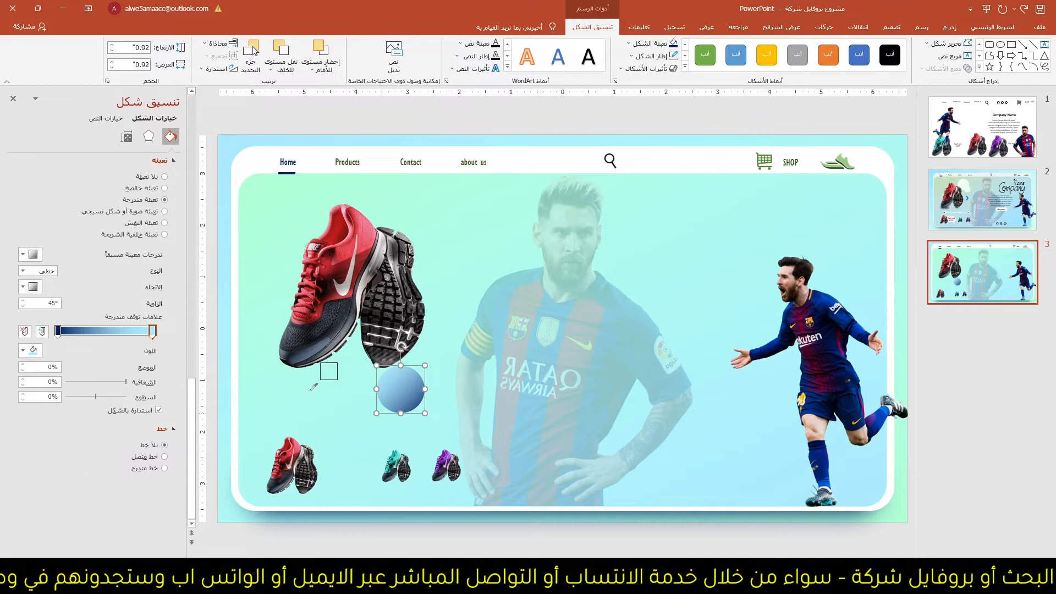
left_click(302, 384)
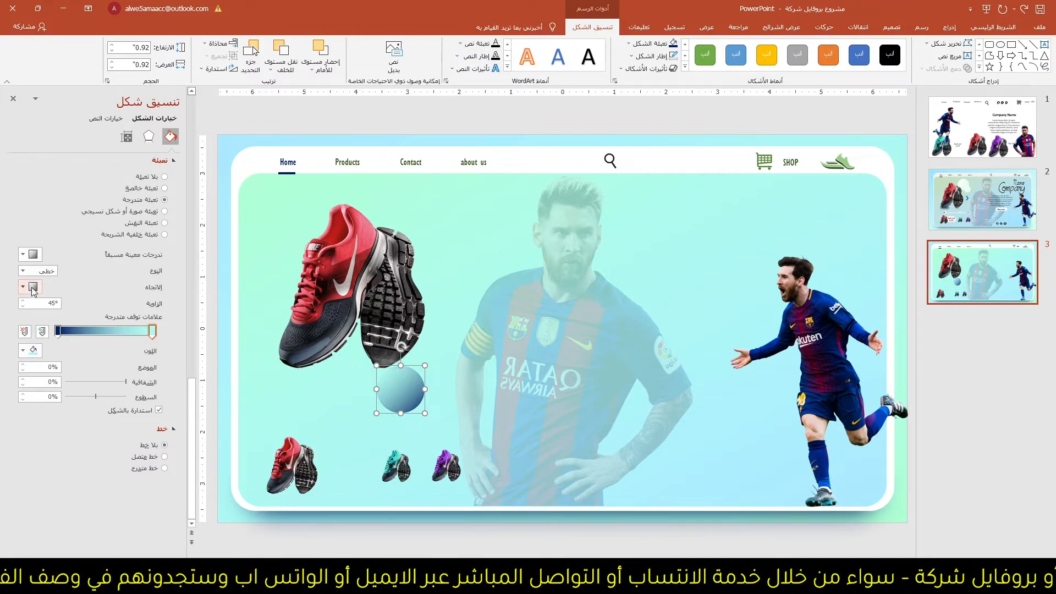
Step: Change the circle's gradient to the Path type and swap its stops so dark blue sits in the centre
left_click(23, 271)
left_click(34, 311)
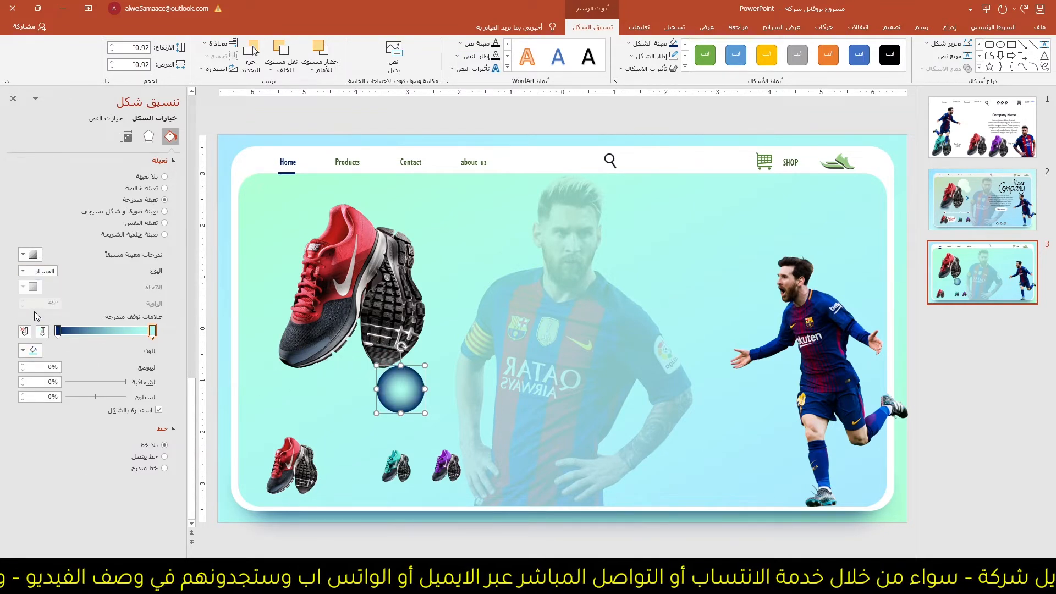
left_click(60, 332)
mouse_move(61, 331)
left_mouse_down()
mouse_move(140, 333)
mouse_move(58, 333)
left_mouse_up()
left_click_drag(129, 334, 153, 332)
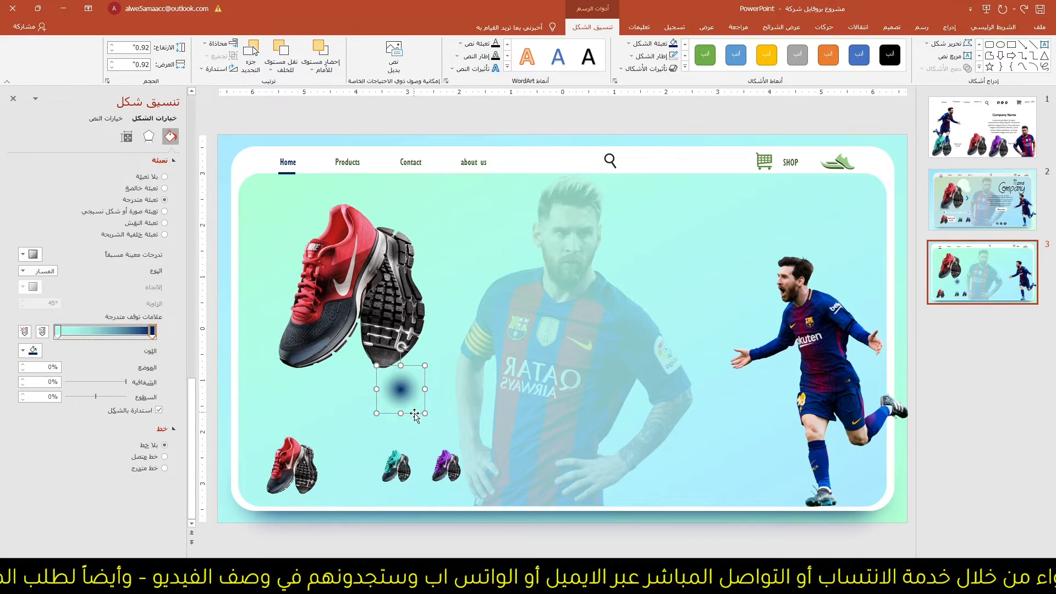
Step: Flatten the circle to about 0.28" × 1.22" under the upright sole and set its outer gradient stop to 100% transparency
left_click_drag(403, 413, 384, 367)
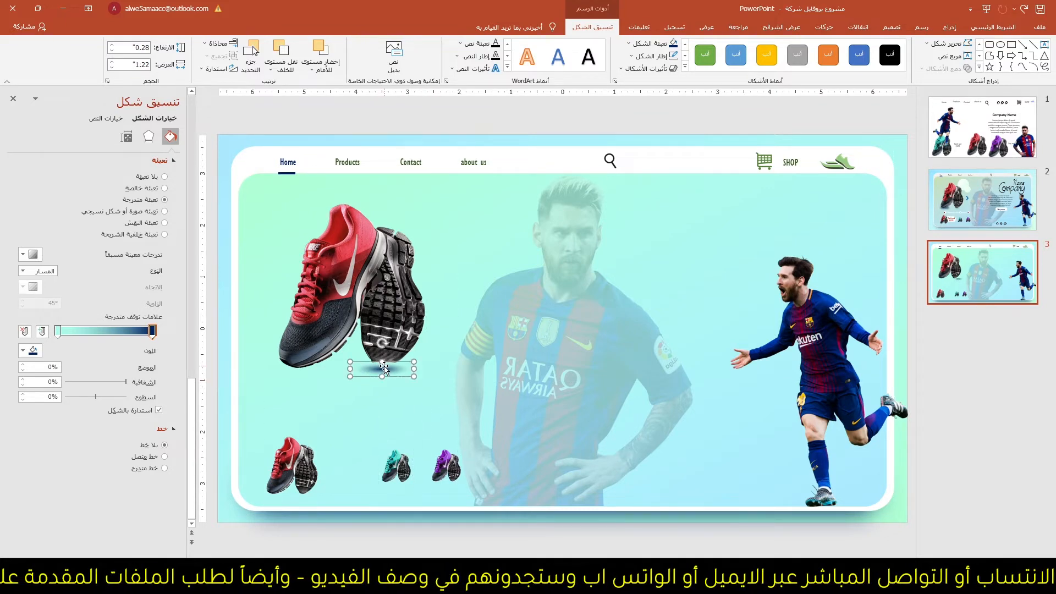
left_click(57, 330)
left_click_drag(130, 384, 25, 385)
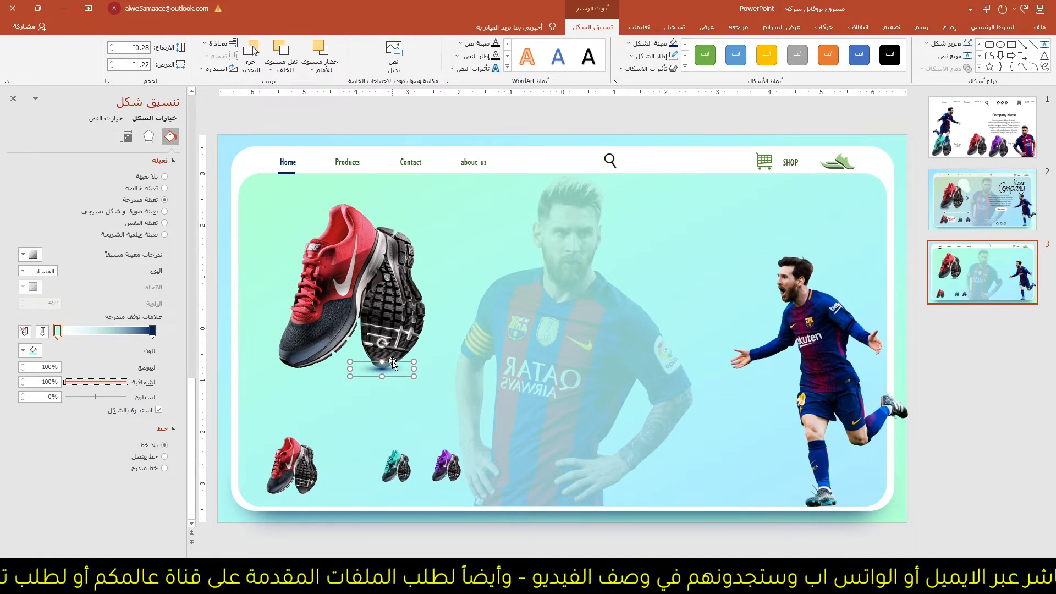
Step: Place a copy of the shadow ellipse under the front shoe's toe and bring the large shoe picture in front of both shadows
left_click_drag(401, 377, 318, 361)
left_click(354, 315)
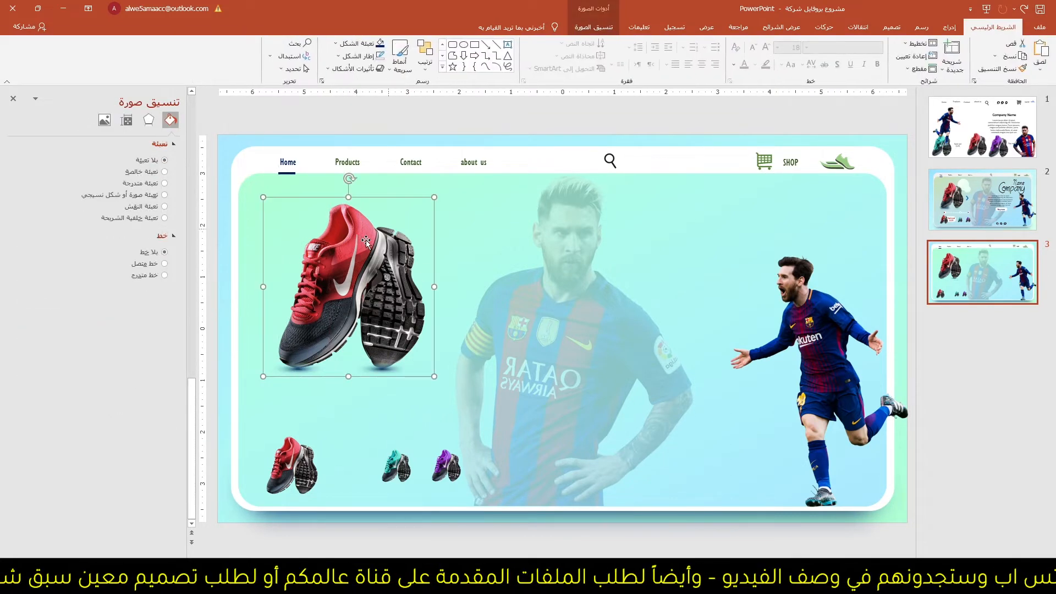
left_click(583, 28)
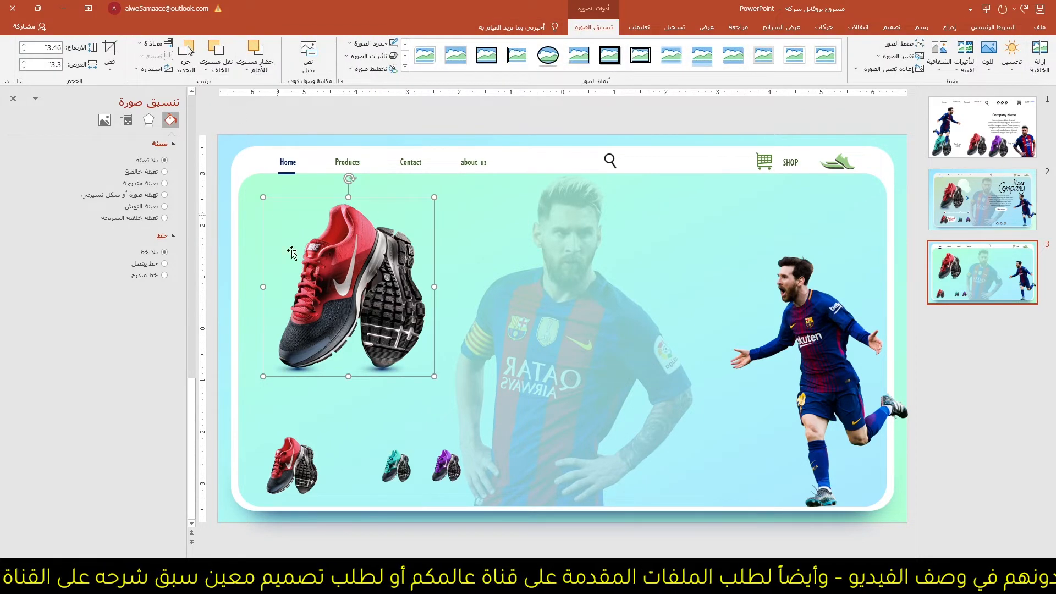
left_click(365, 142)
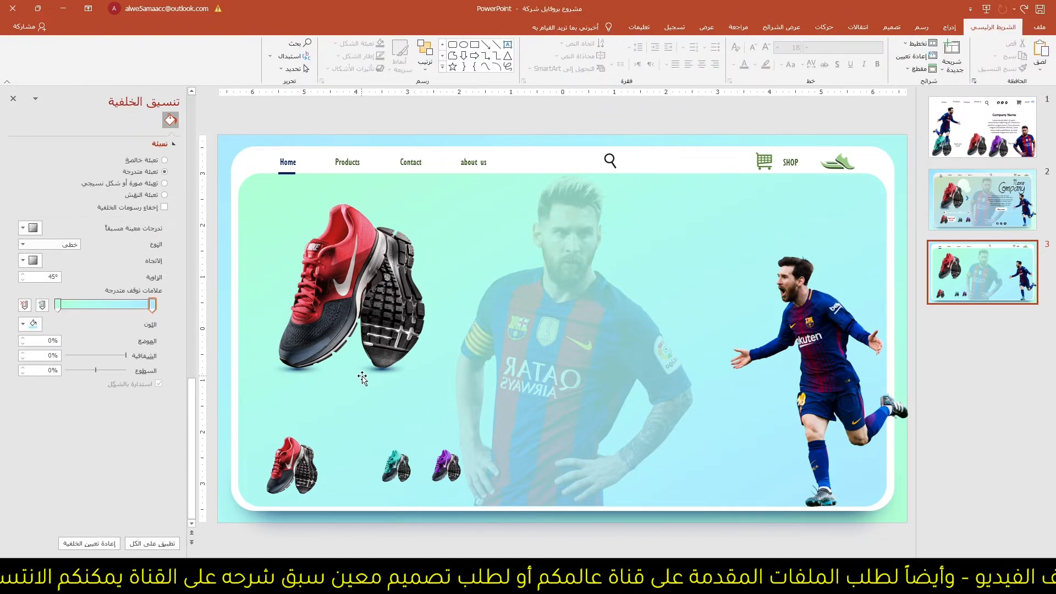
Step: Copy the white rounded label shape from slide 2 to slide 3 and place it over the small red shoes
left_click(982, 200)
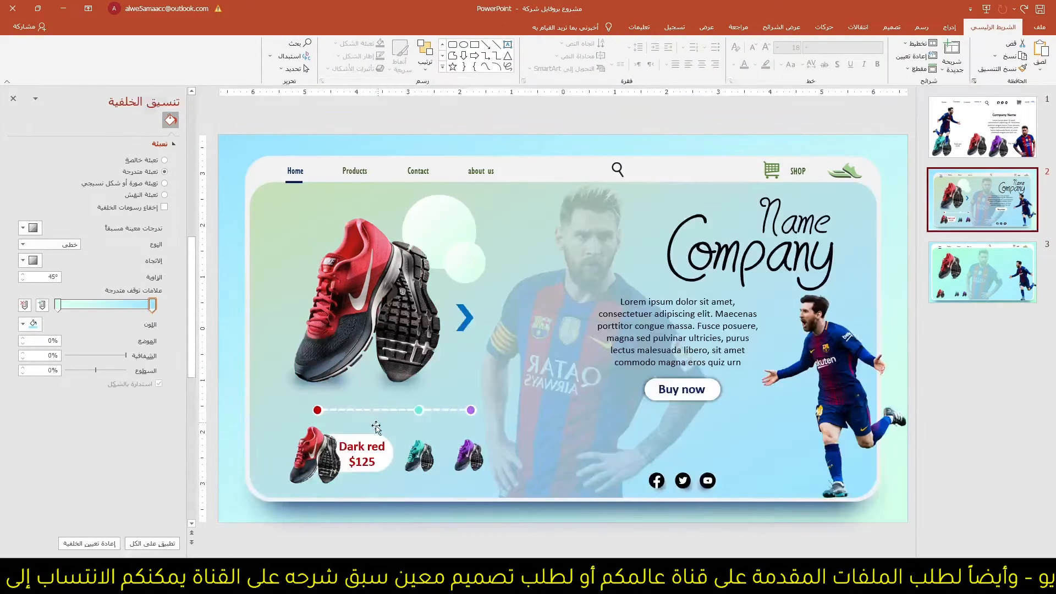
left_click(360, 438)
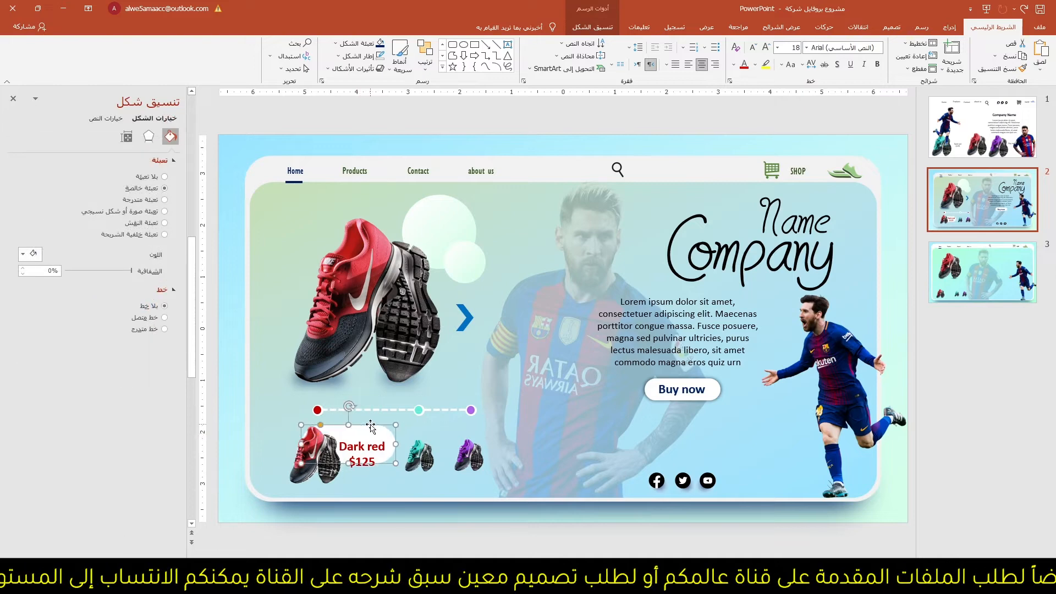
key("ctrl+z")
key("ctrl+z")
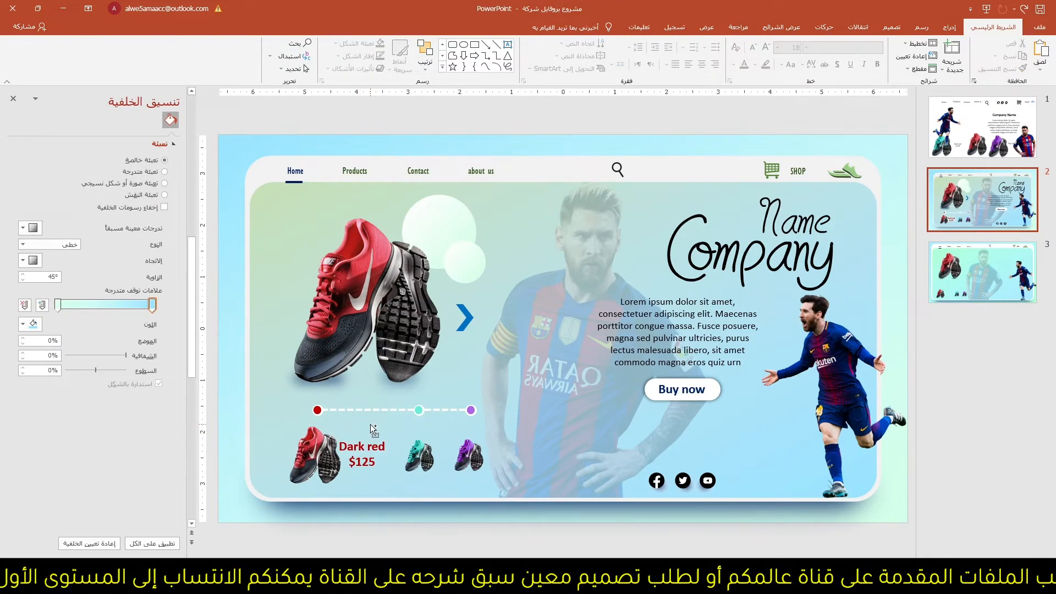
key("ctrl+y")
left_click(1004, 270)
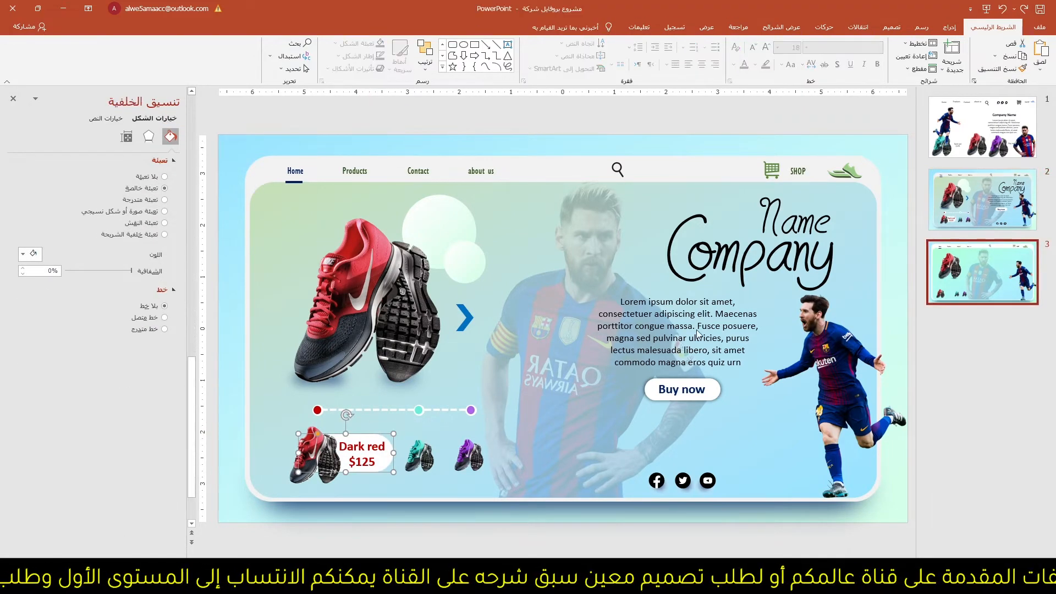
key("ctrl+v")
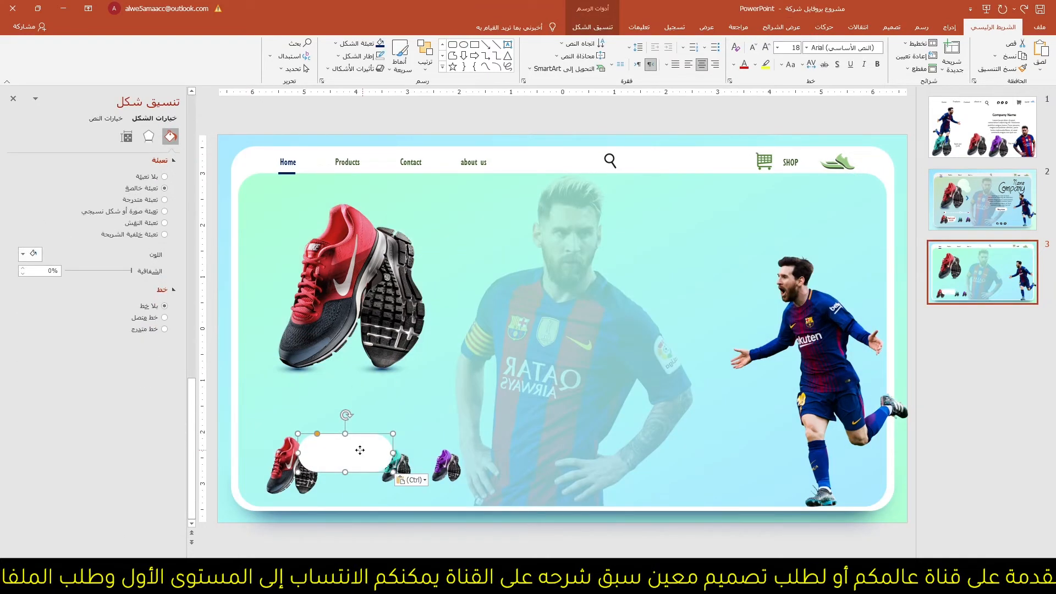
left_click_drag(358, 453, 341, 463)
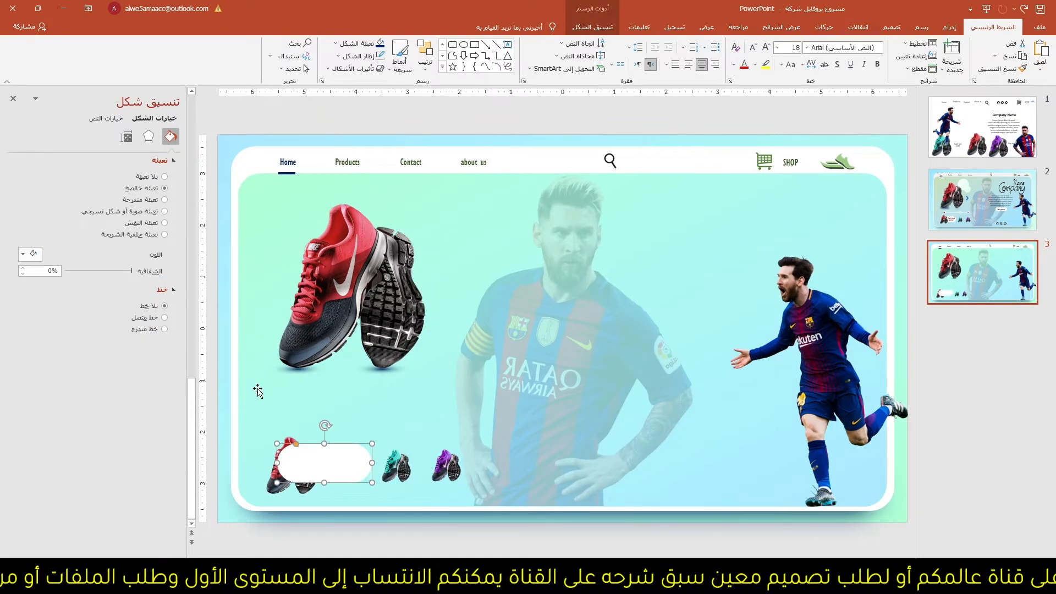
Step: Bring the small red shoe picture in front of the white rounded label shape
left_click(271, 483)
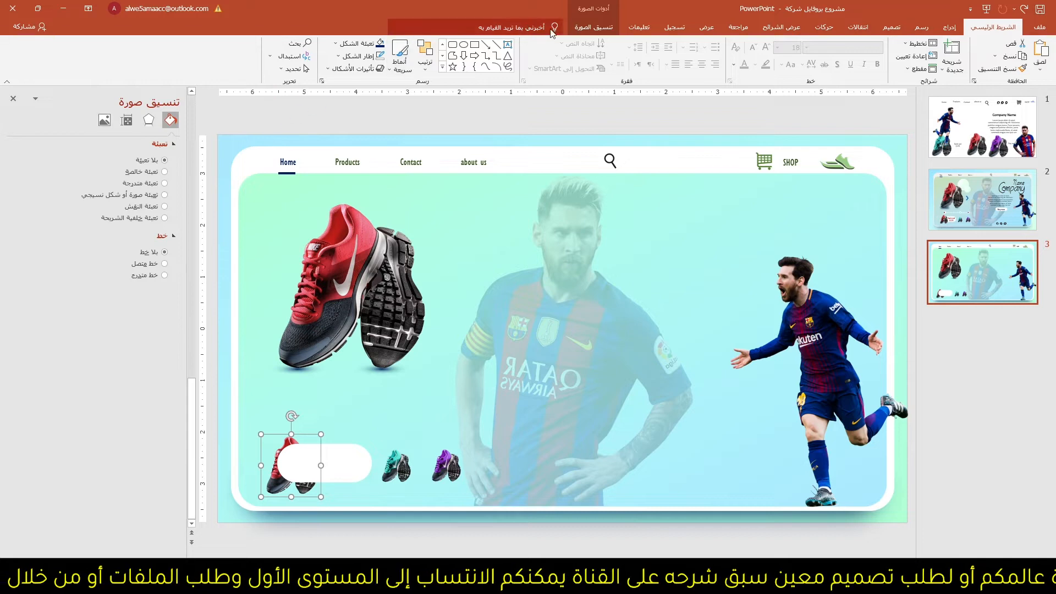
left_click(591, 27)
left_click(256, 70)
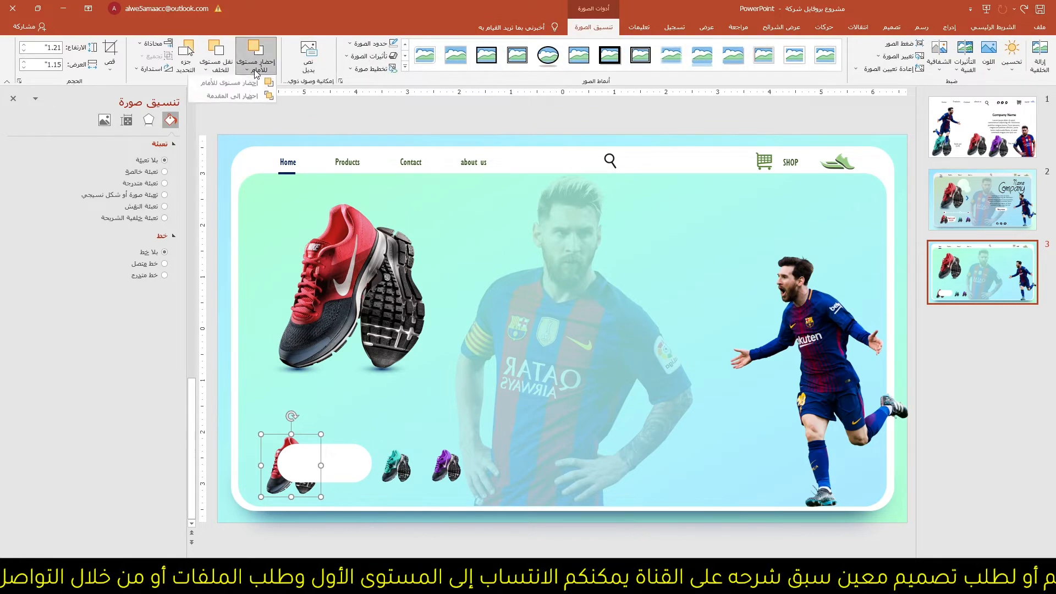
left_click(242, 88)
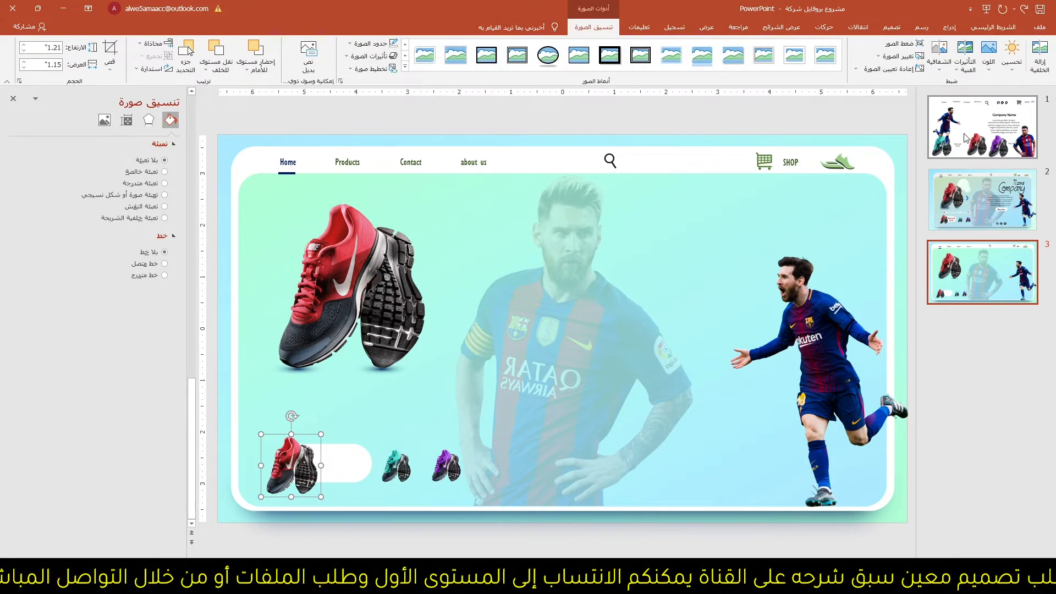
Step: Copy the "Dark red $125" text from slide 2 to slide 3 and place it on the white rounded label
left_click(982, 199)
left_click(356, 452)
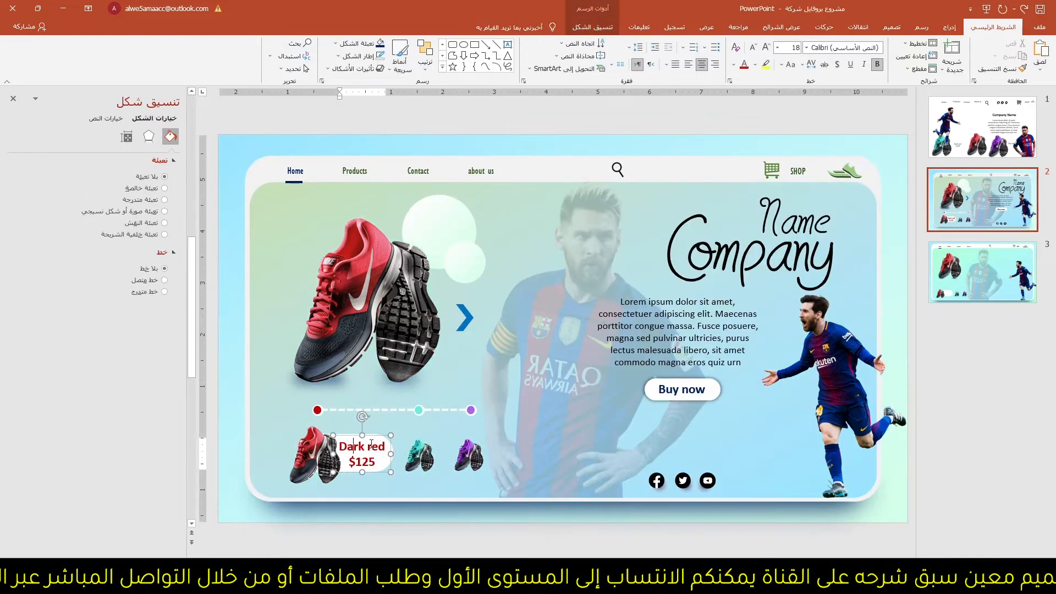
left_click(371, 438)
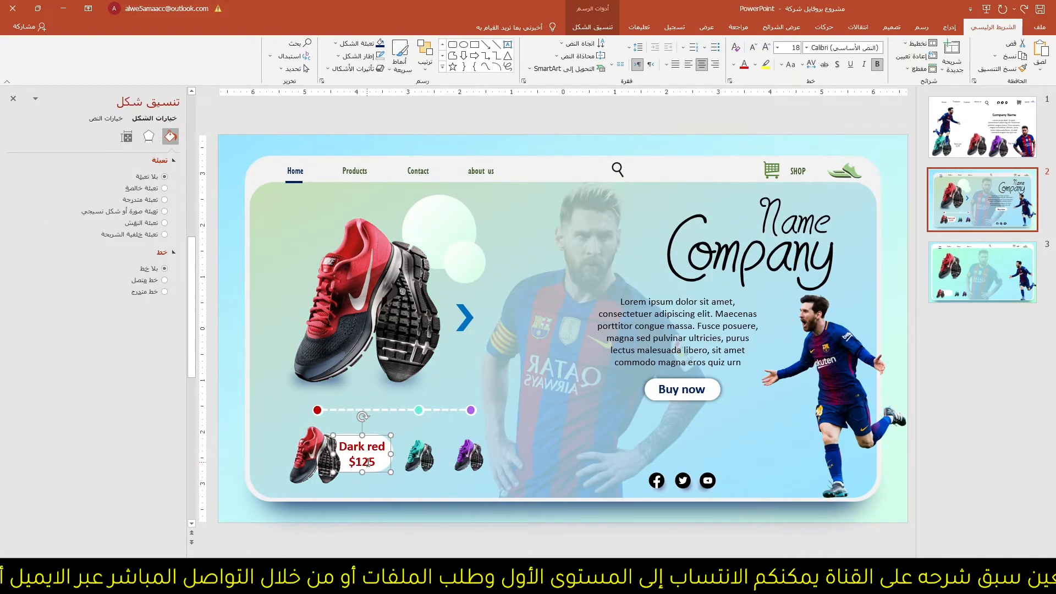
key("Page_Down")
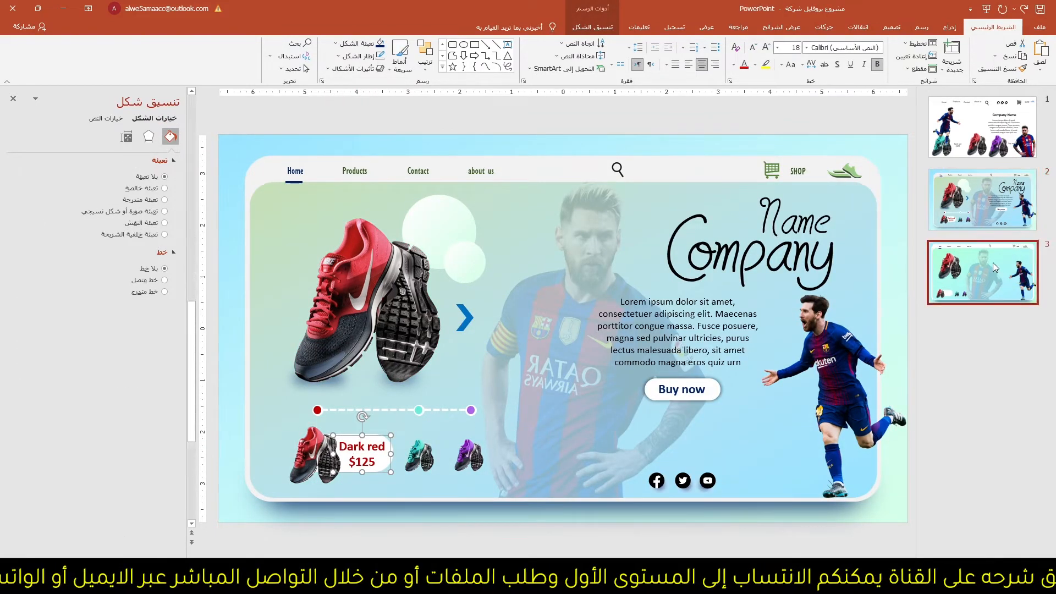
key("ctrl+v")
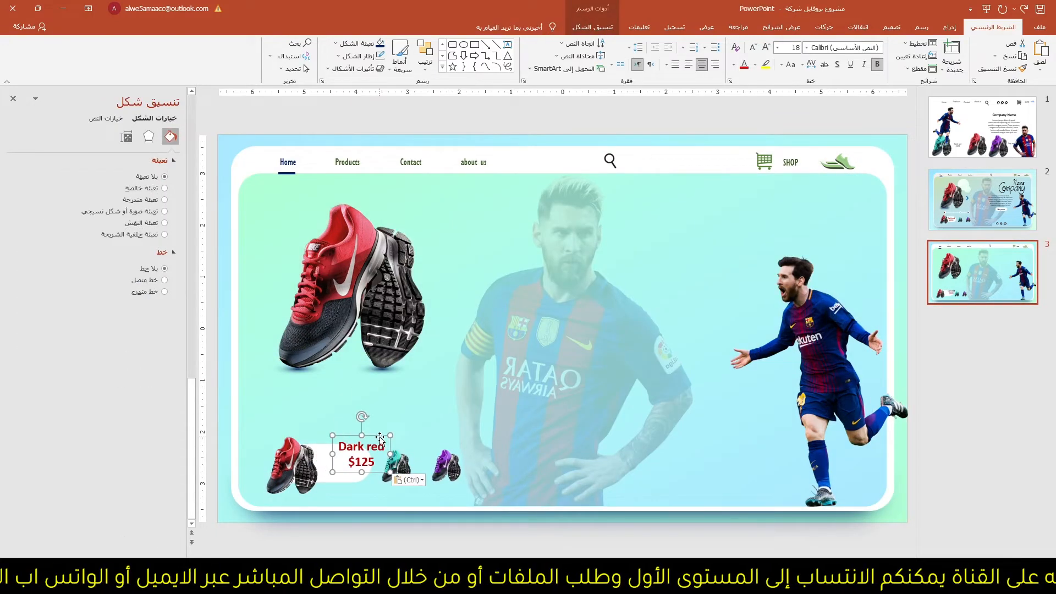
left_click_drag(377, 436, 359, 445)
left_click(572, 351)
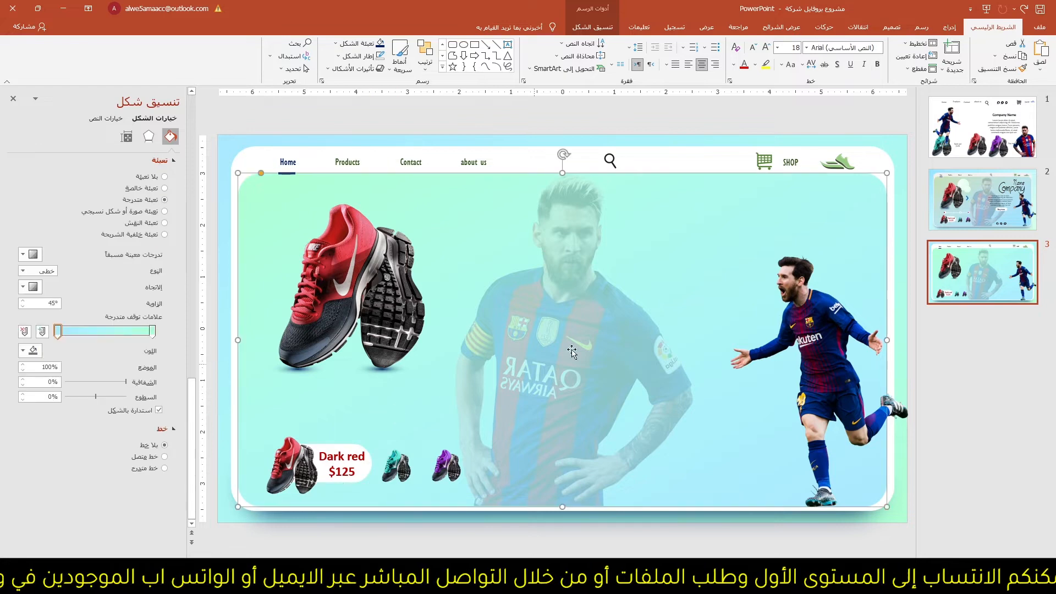
Step: Draw a horizontal straight line about 3.06" long on slide 3, between the large shoes and the row of small shoes
left_click(959, 190)
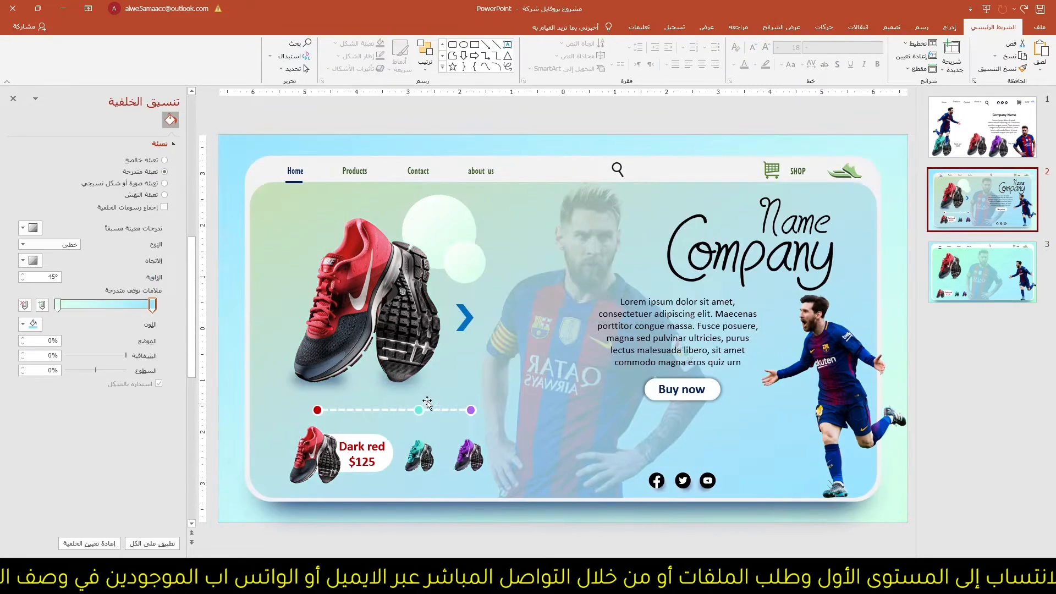
left_click(978, 299)
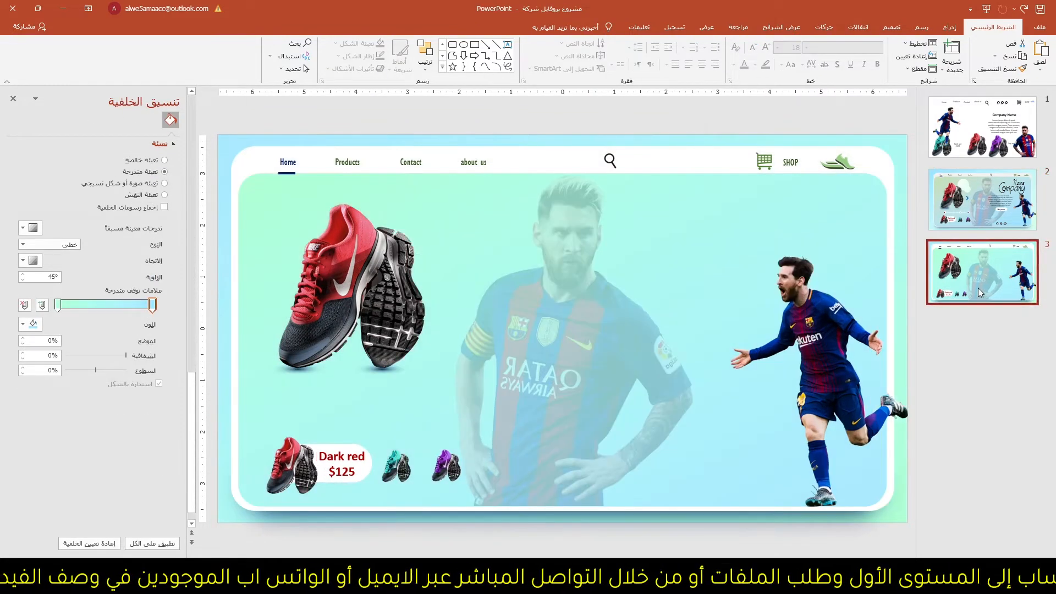
left_click(948, 27)
left_click(876, 54)
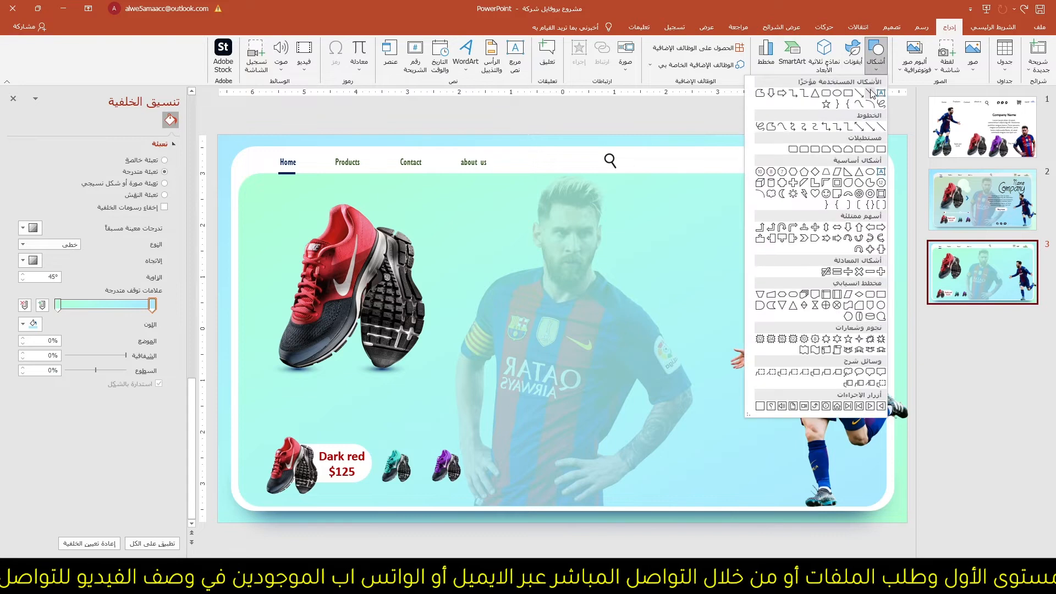
left_click(871, 94)
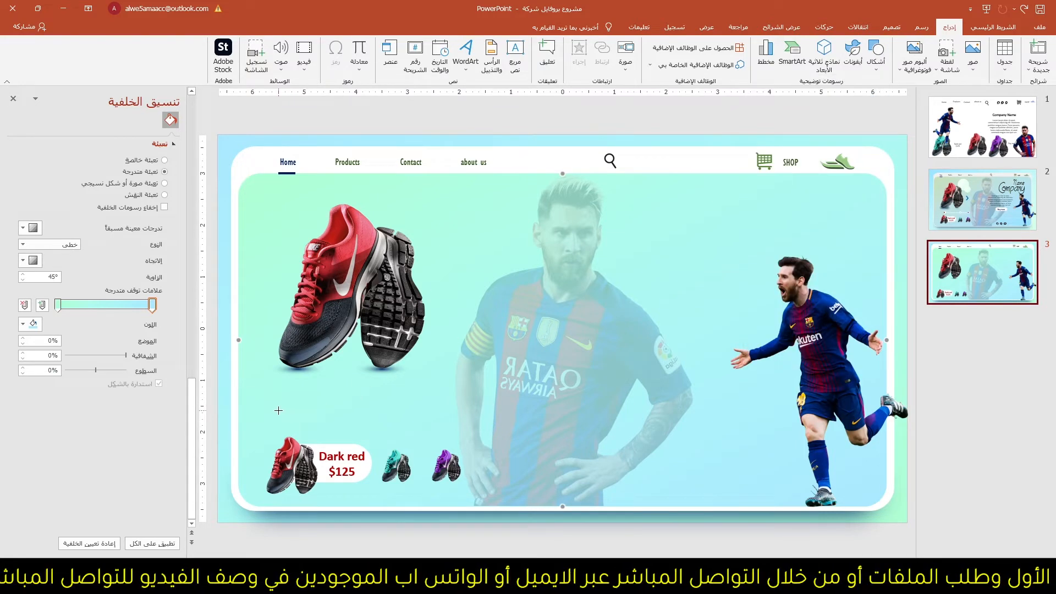
left_click_drag(279, 410, 446, 409)
scroll(310, 415, "up", 5, "ctrl")
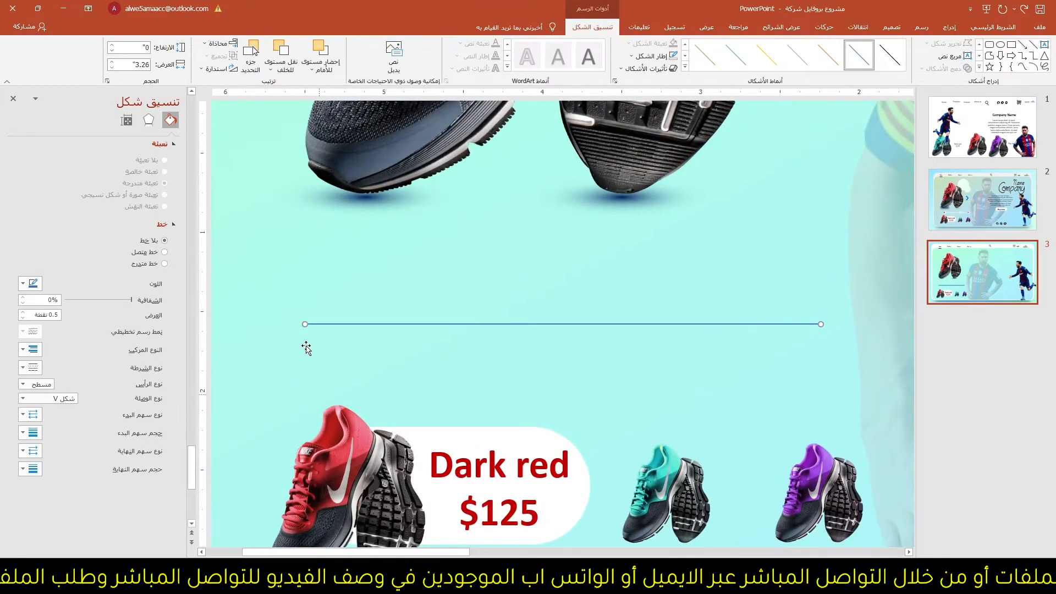
left_click_drag(302, 323, 335, 324)
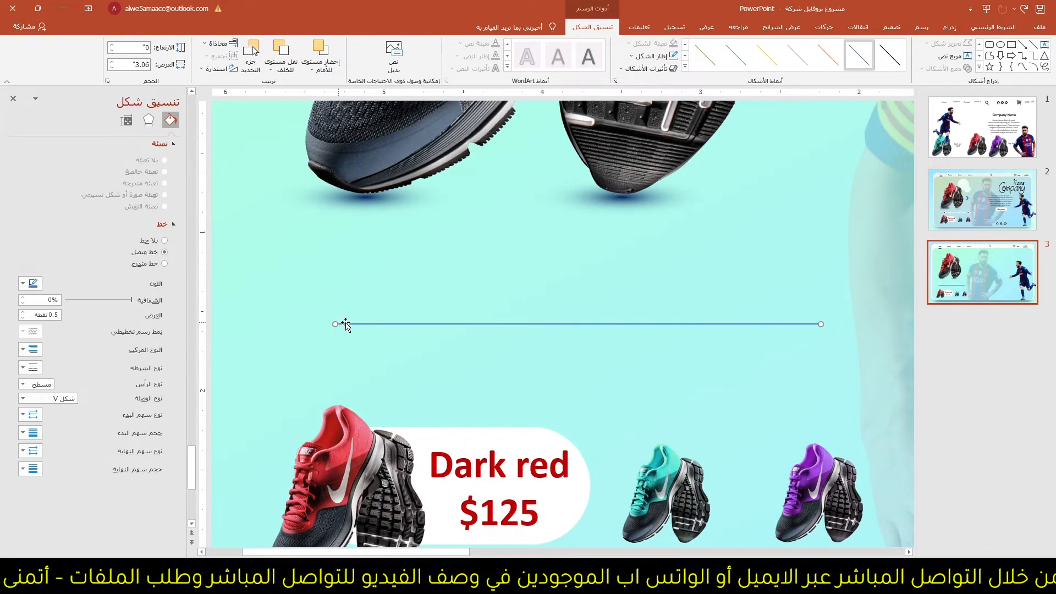
Step: Format the horizontal line as a white, 4.5 pt dashed line
left_click(660, 56)
left_click(673, 80)
left_click(658, 57)
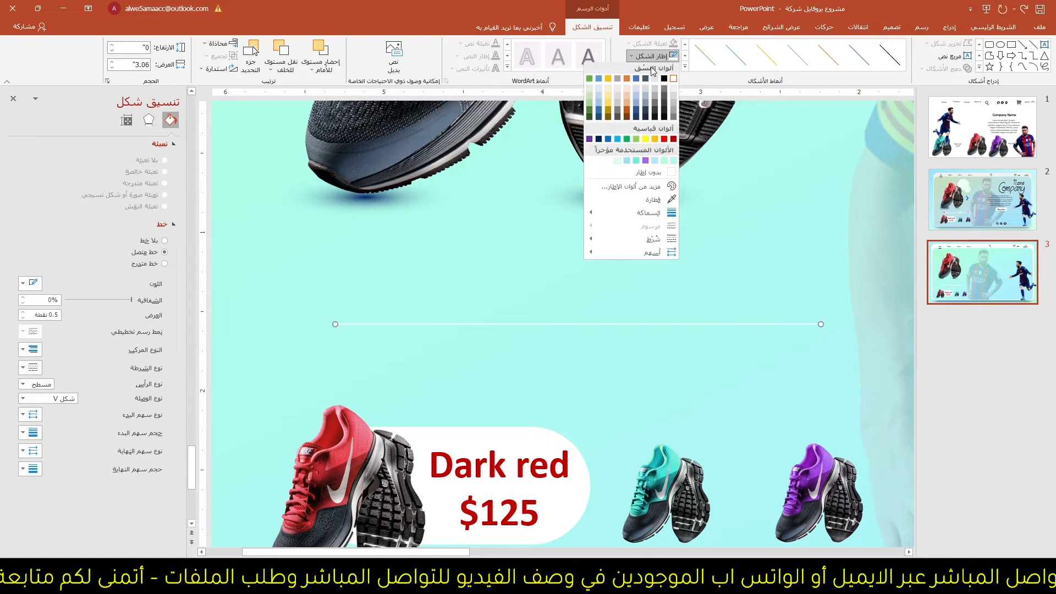
mouse_move(635, 217)
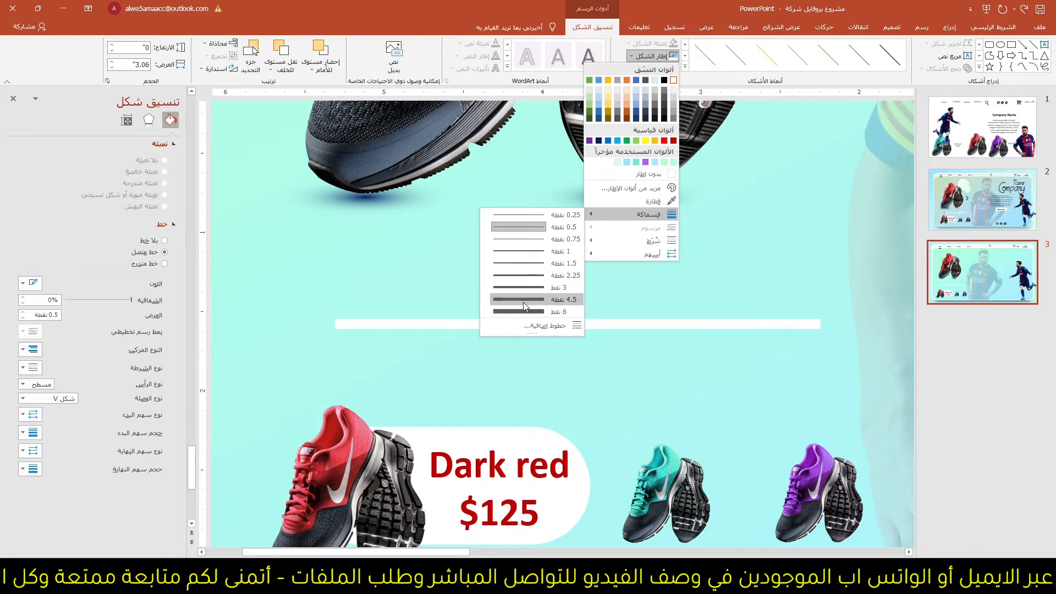
left_click(524, 302)
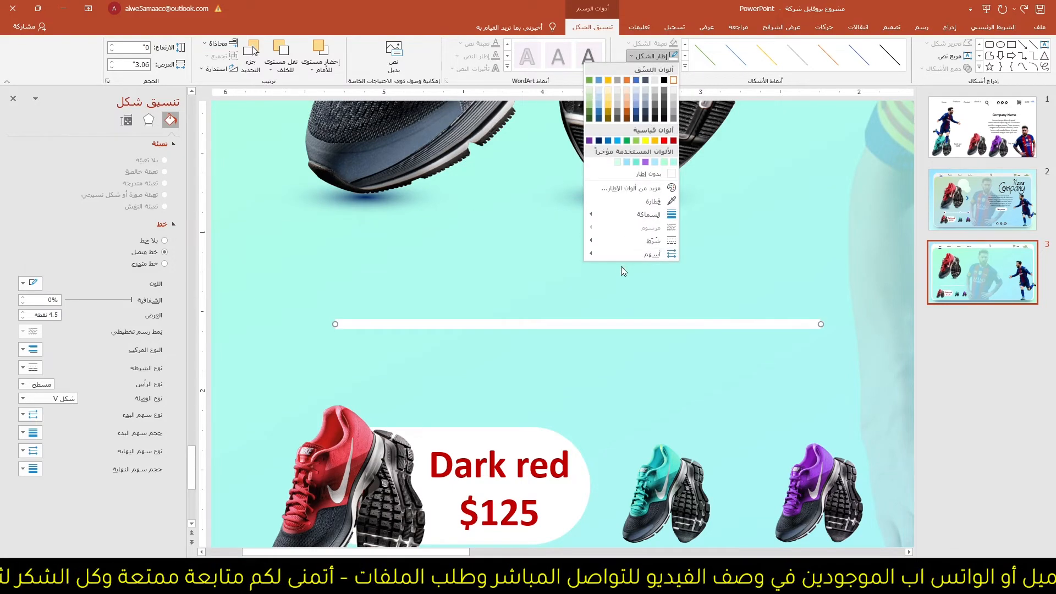
mouse_move(653, 240)
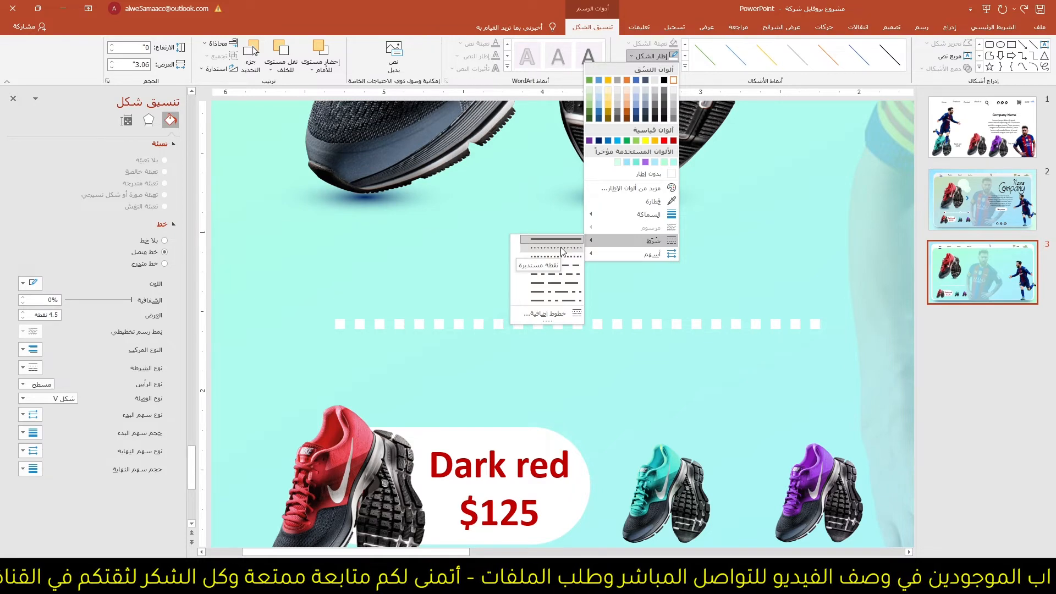
left_click(561, 256)
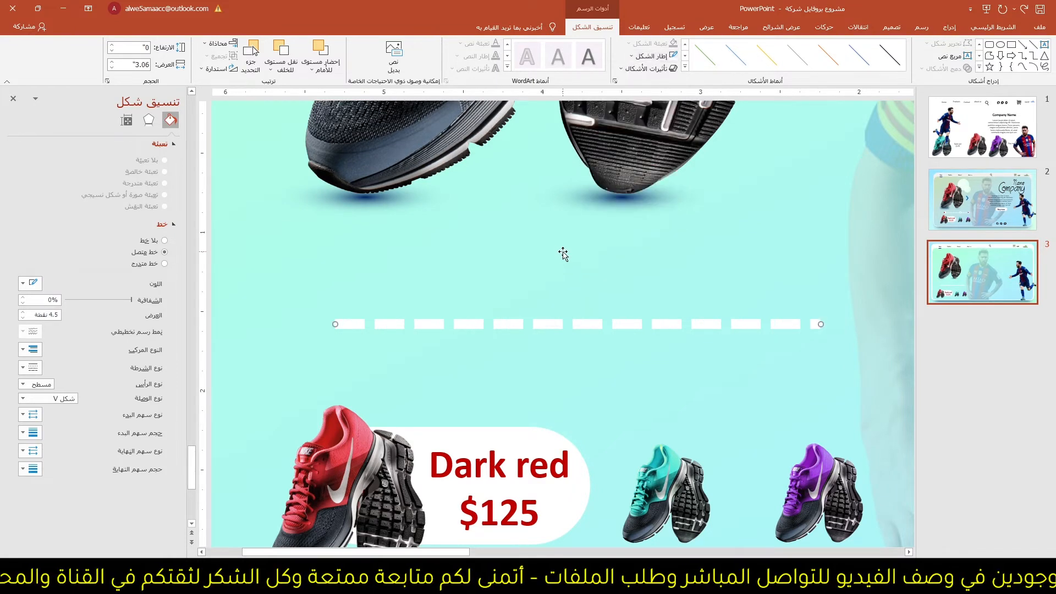
Step: Draw a circle about 0.3" wide at the dashed line's left end, filled white with no outline
left_click(949, 26)
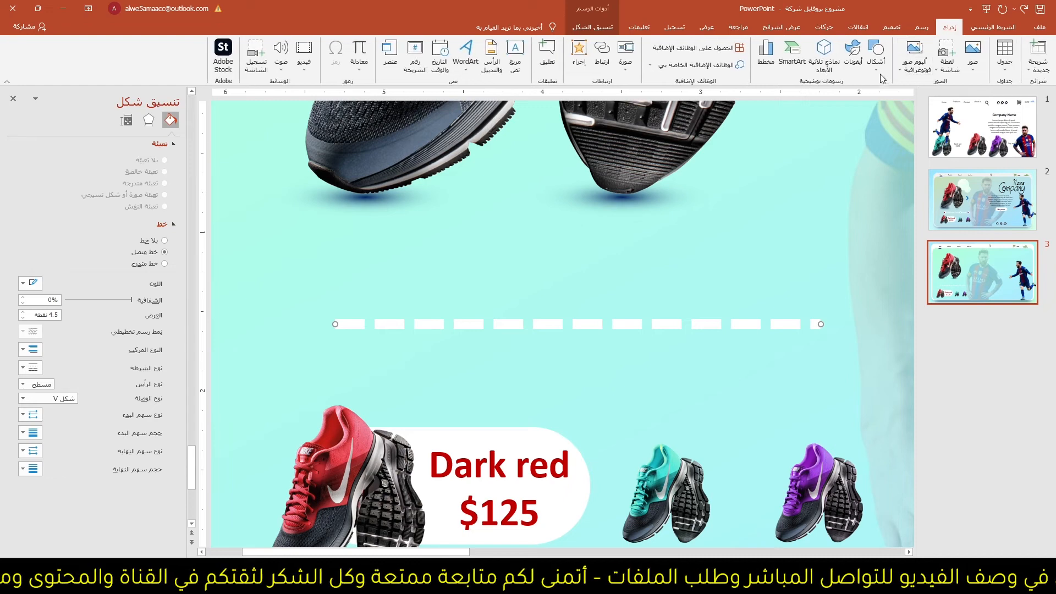
left_click(876, 54)
left_click(847, 94)
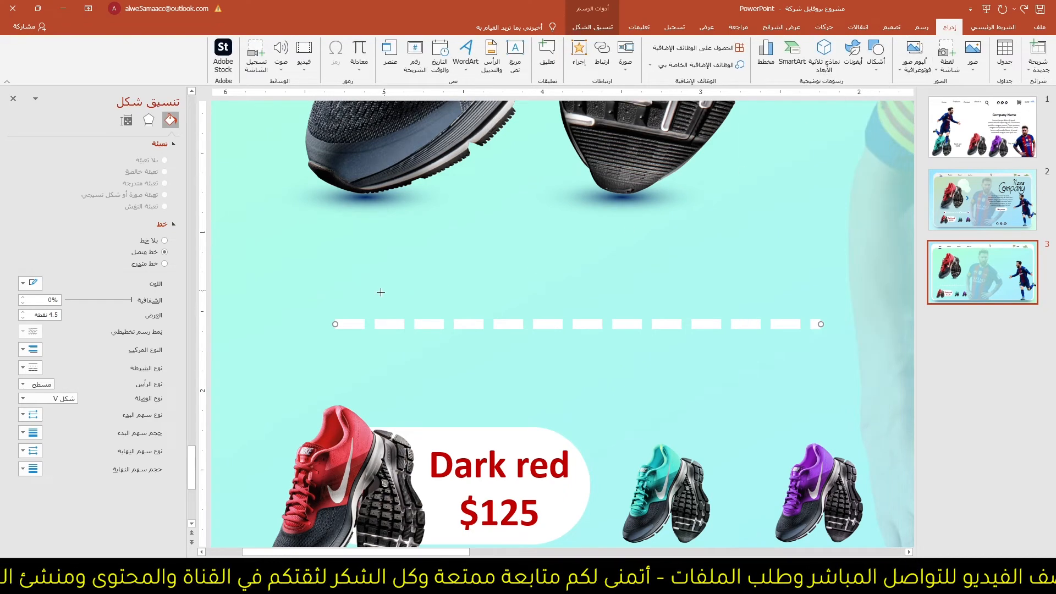
left_click_drag(292, 301, 341, 347)
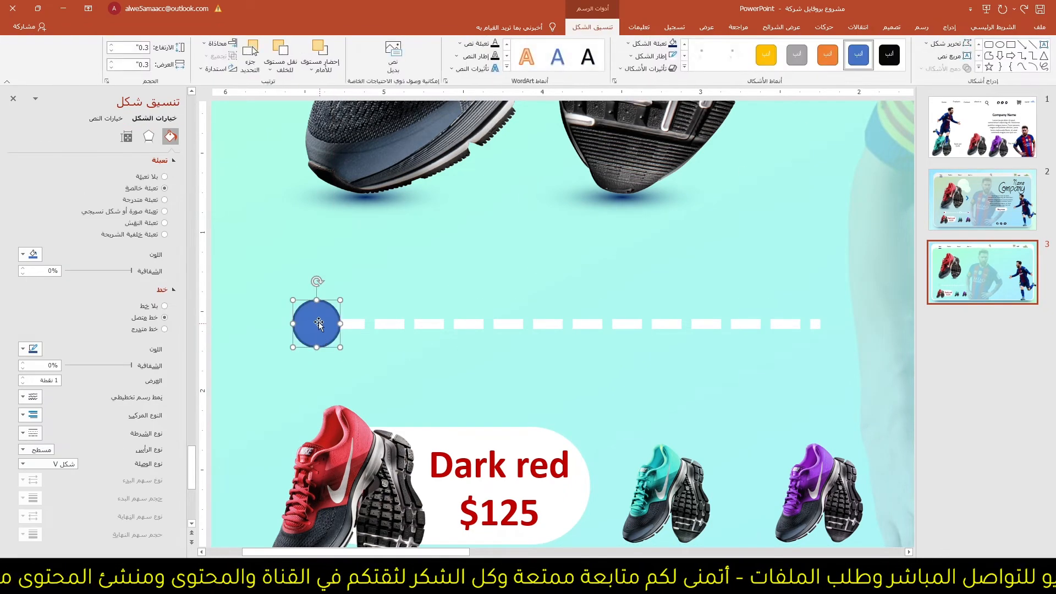
left_click(663, 46)
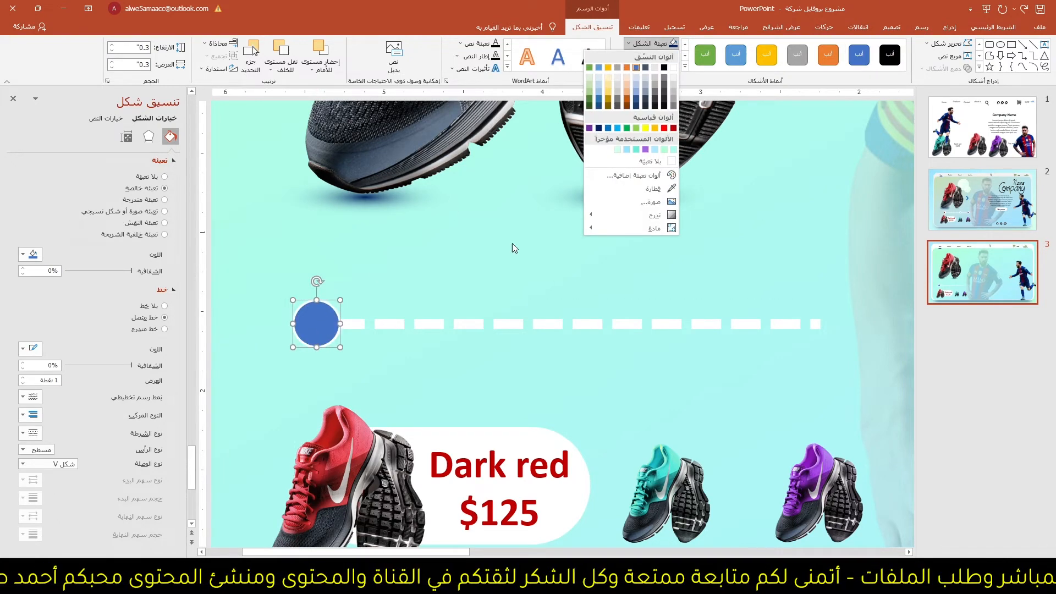
left_click(673, 67)
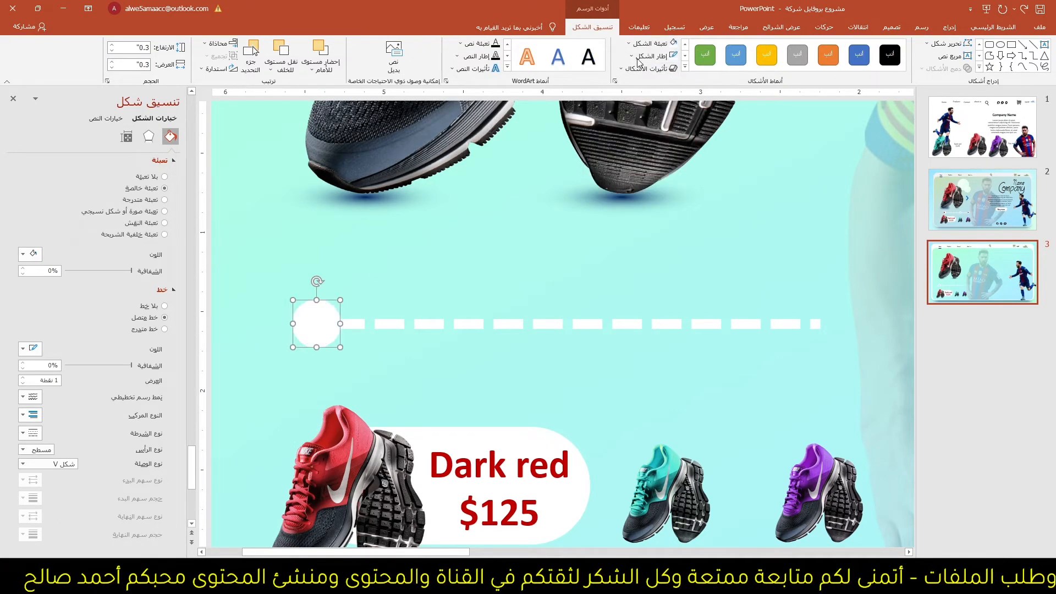
left_click(657, 55)
left_click(652, 174)
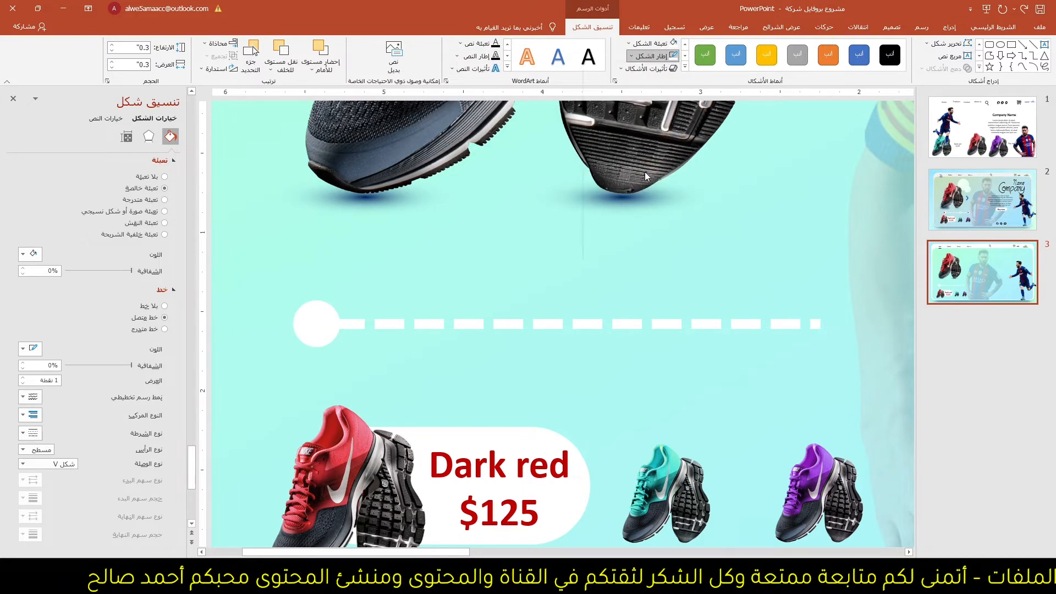
Step: Duplicate the white circle, fill the copy with red sampled from the small red shoe, and centre it at about 0.24" inside the original
key("ctrl+d")
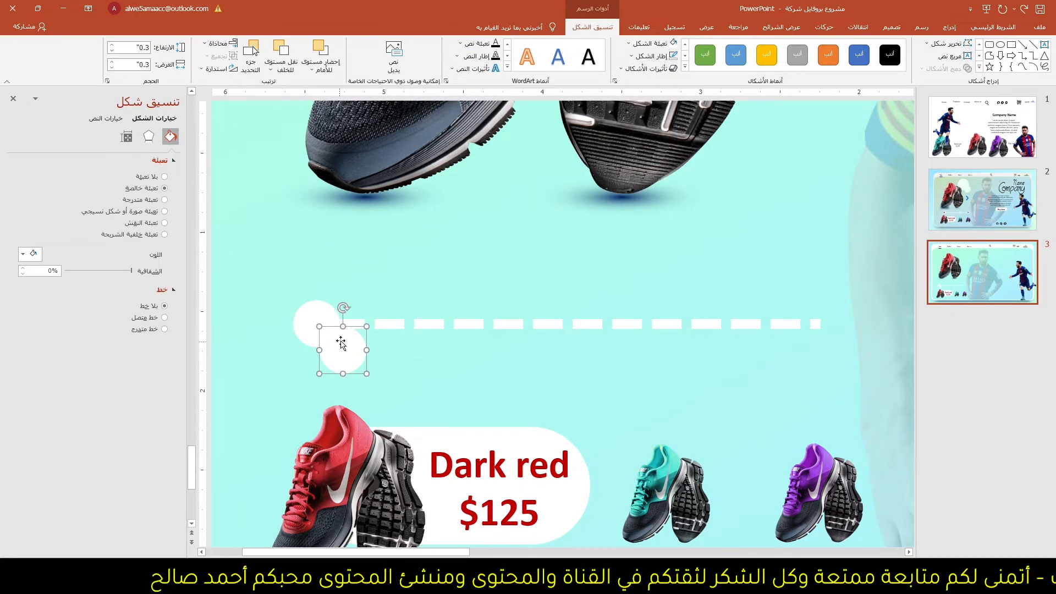
left_click(647, 44)
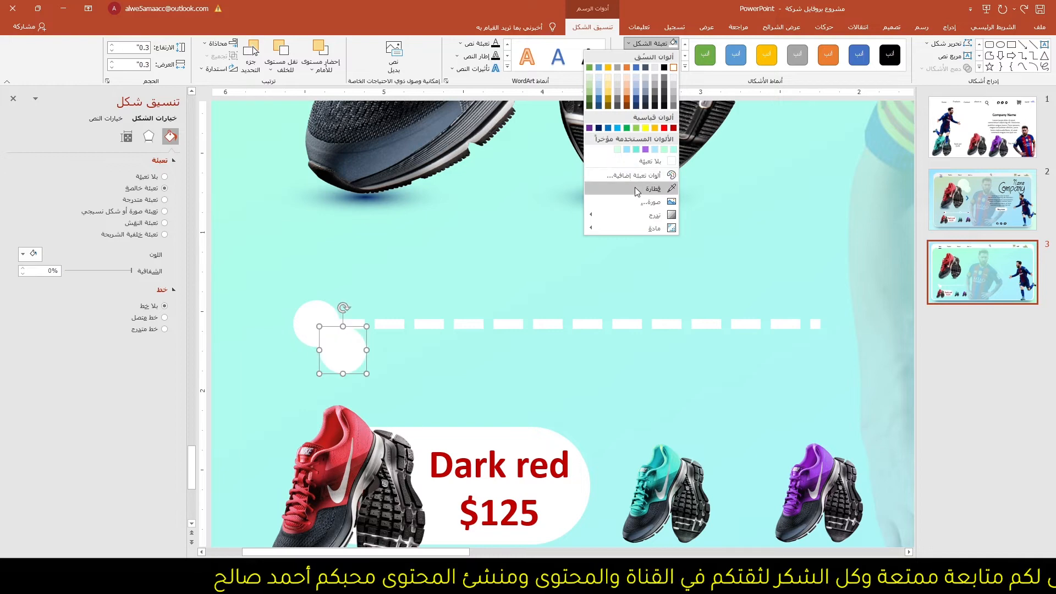
left_click(638, 189)
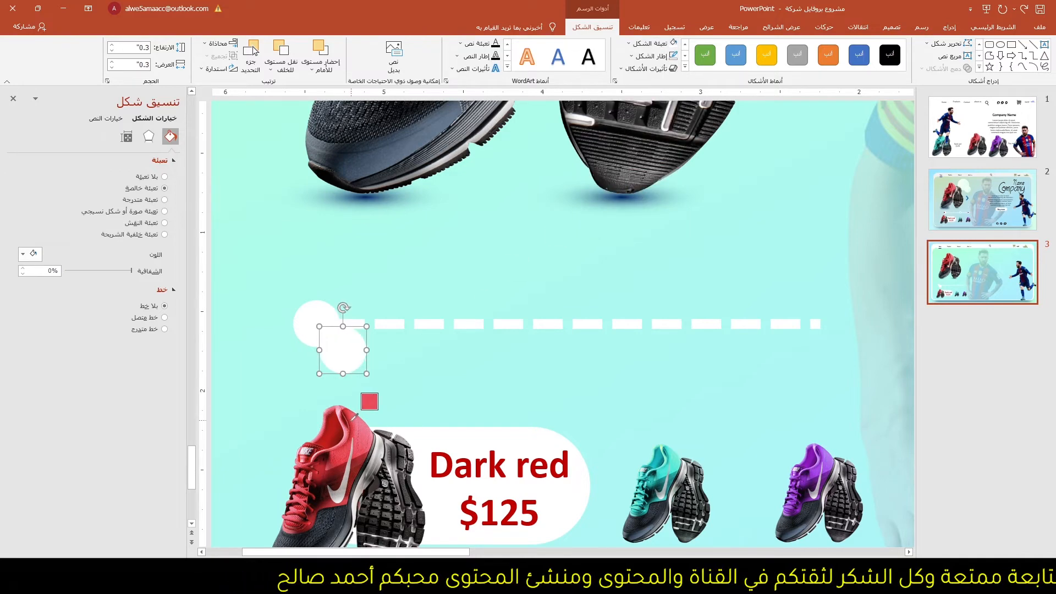
left_click(348, 422)
mouse_move(341, 352)
left_mouse_down()
mouse_move(314, 324)
mouse_move(335, 342)
left_mouse_up()
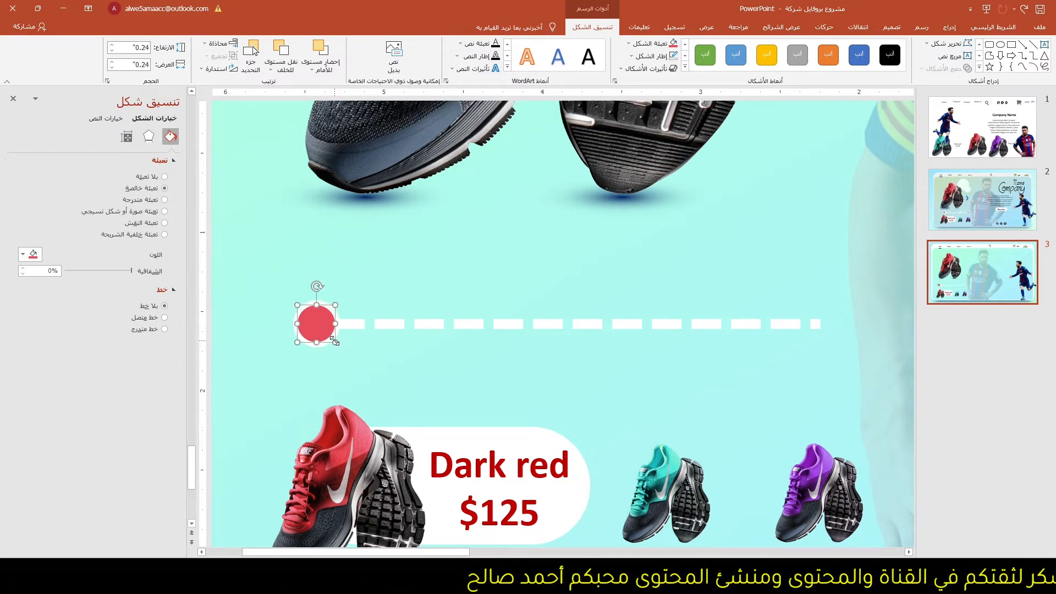
Step: Group the red and white circles and place a copy of the group on the dashed line above the teal shoes
left_click(312, 303, "shift")
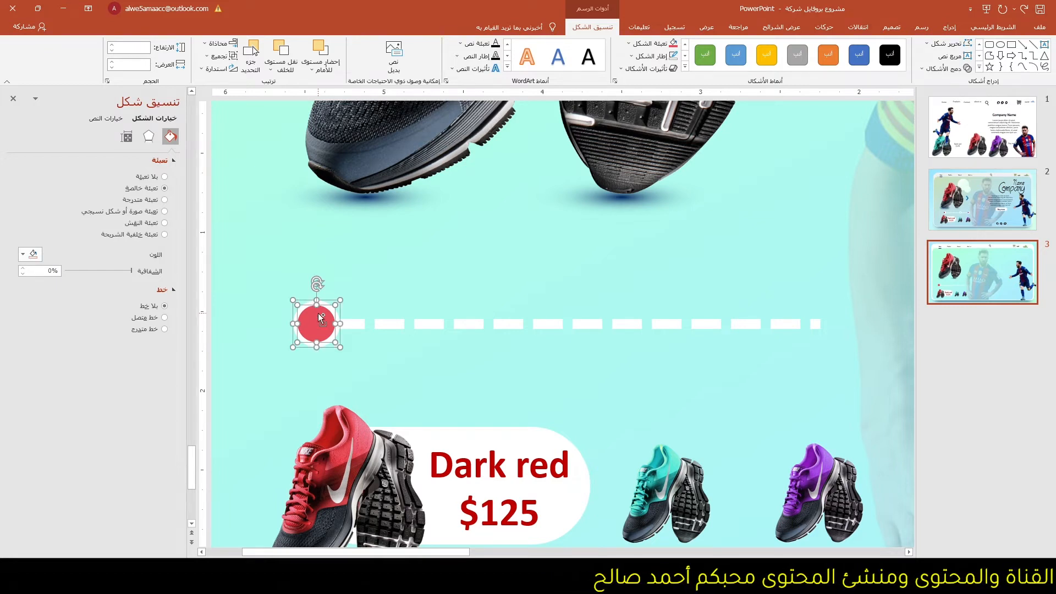
key("ctrl+g")
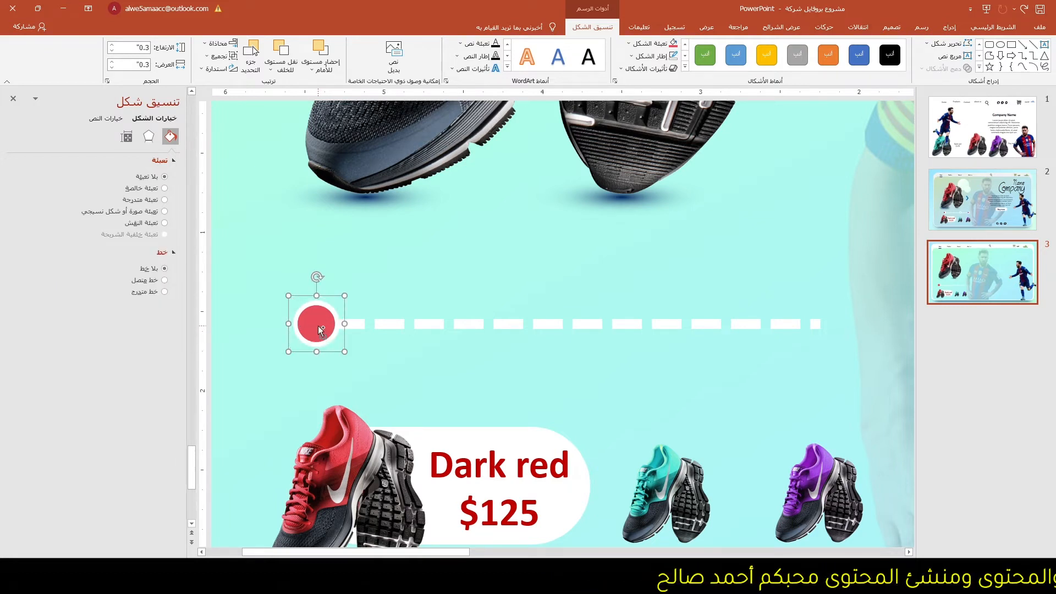
left_click_drag(322, 330, 668, 324)
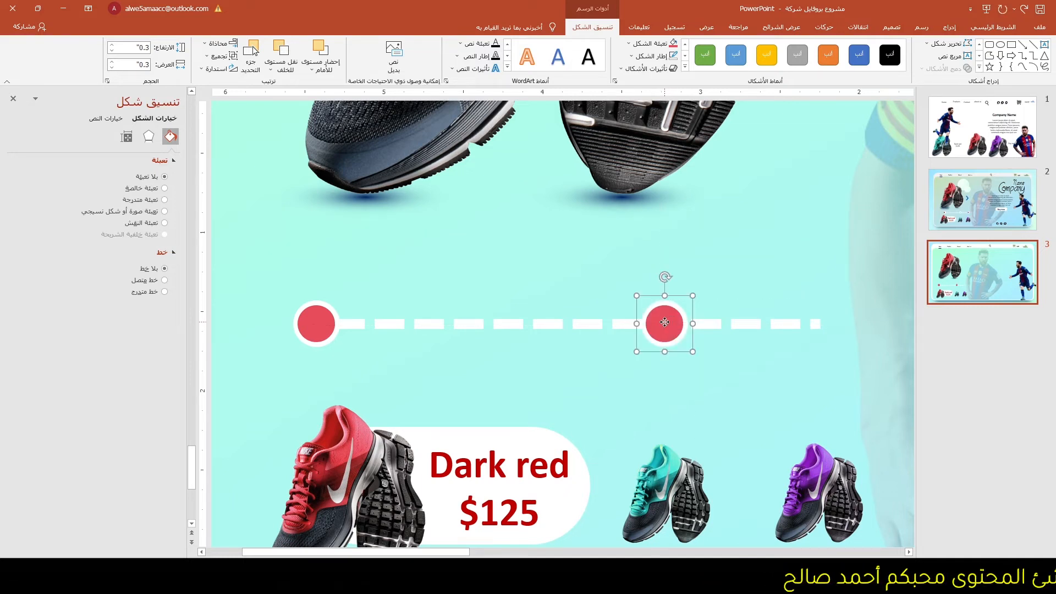
Step: Fill the copied marker's inner circle with teal sampled from the small teal shoe
left_click(665, 323)
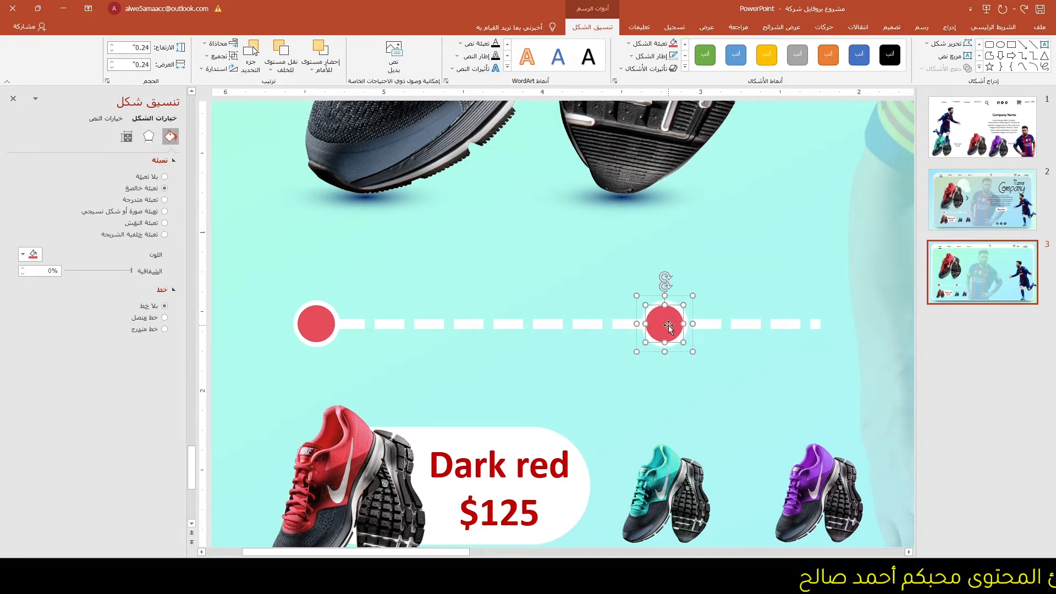
left_click(646, 46)
left_click(646, 195)
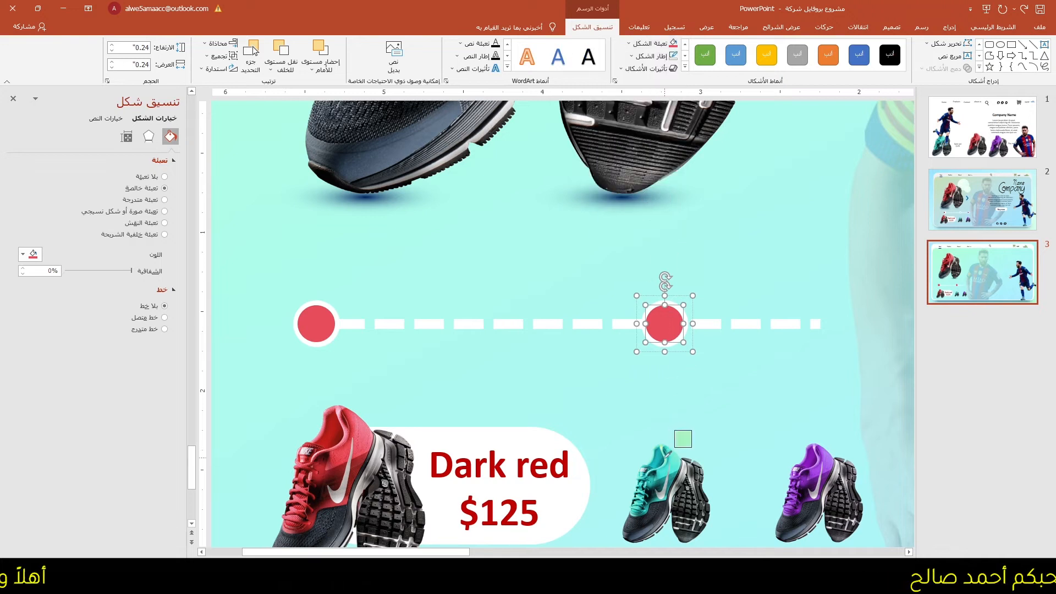
left_click(665, 456)
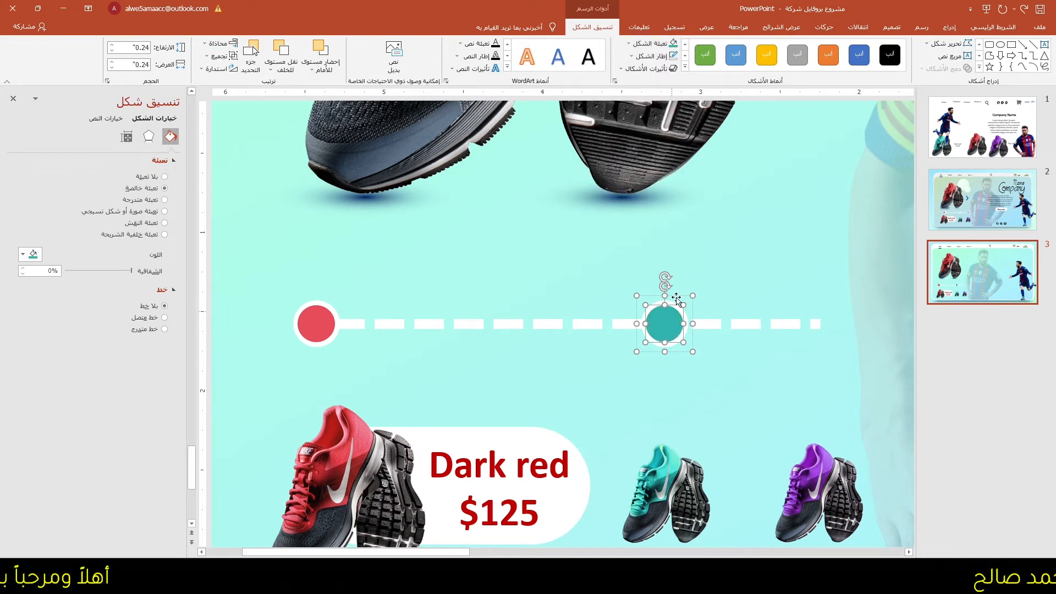
left_click(681, 268)
Step: Copy the teal marker to the dashed line above the purple shoes and fill its inner circle with purple sampled from the small purple shoe
left_click(666, 310)
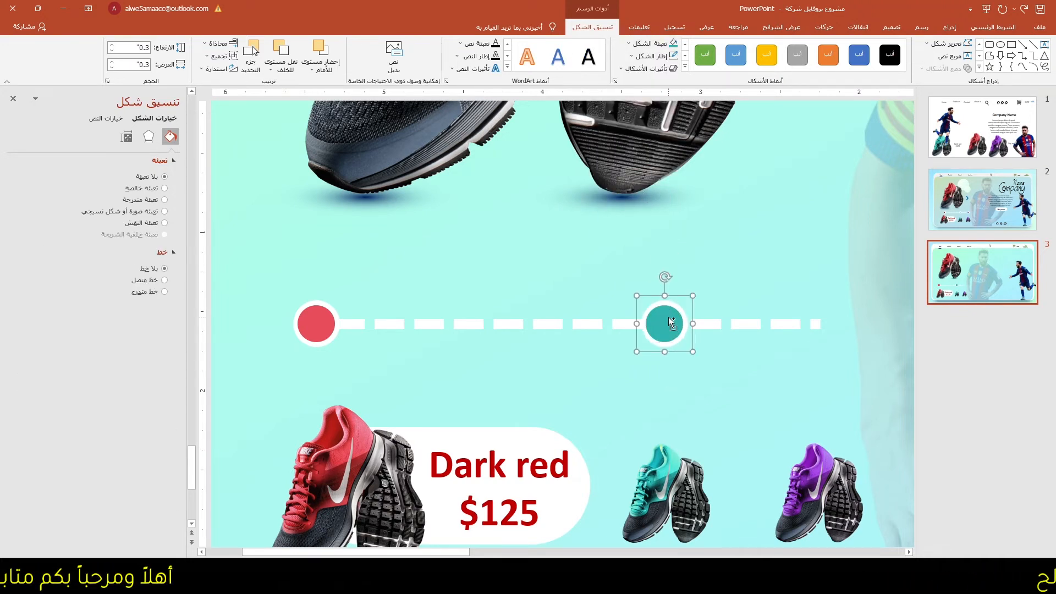
left_click_drag(671, 321, 819, 324)
left_click(820, 320)
left_click(654, 42)
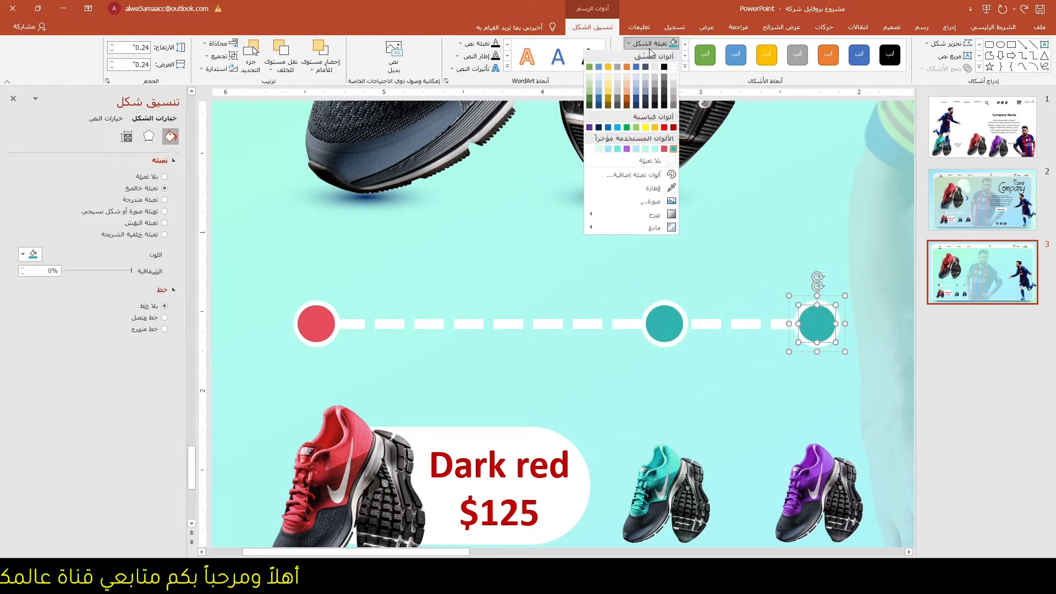
left_click(653, 188)
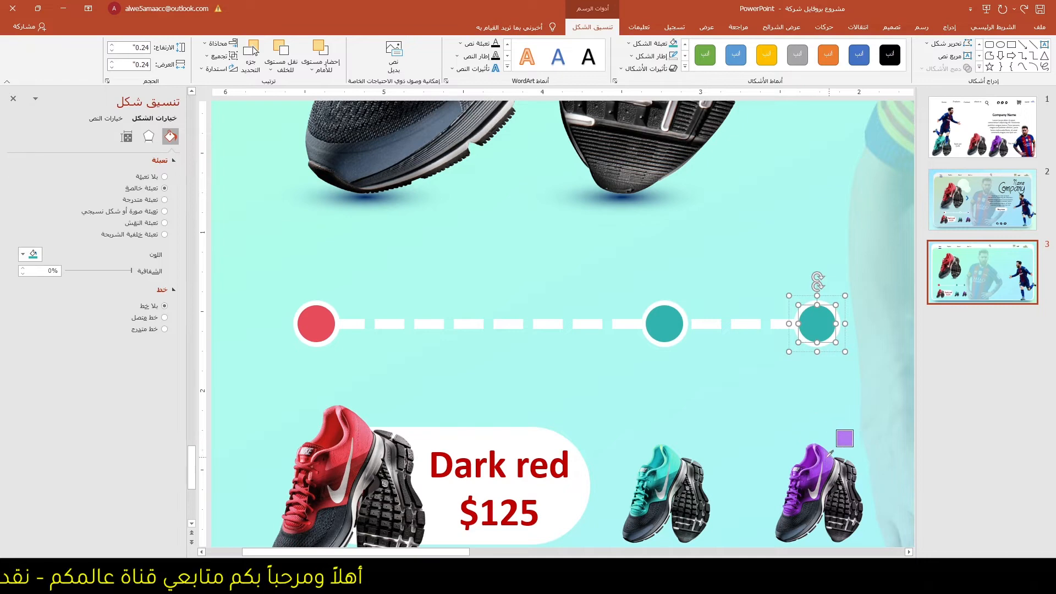
left_click(821, 454)
left_click(749, 399)
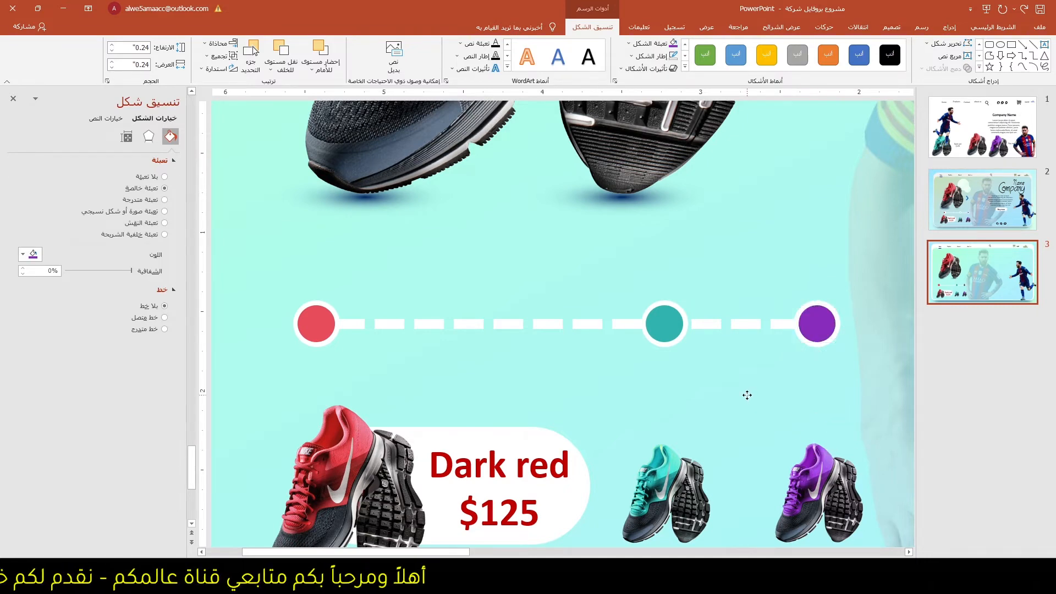
scroll(650, 358, "down", 5)
left_click(528, 124)
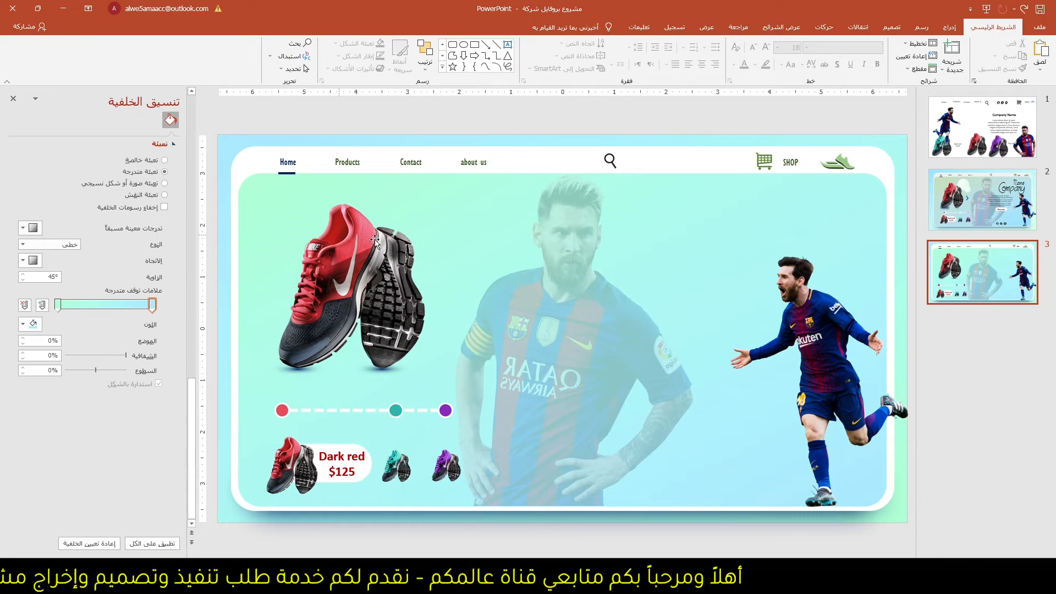
Step: Draw a right-pointing chevron about 0.47" wide and 0.66" tall beside the large red shoes
left_click(950, 27)
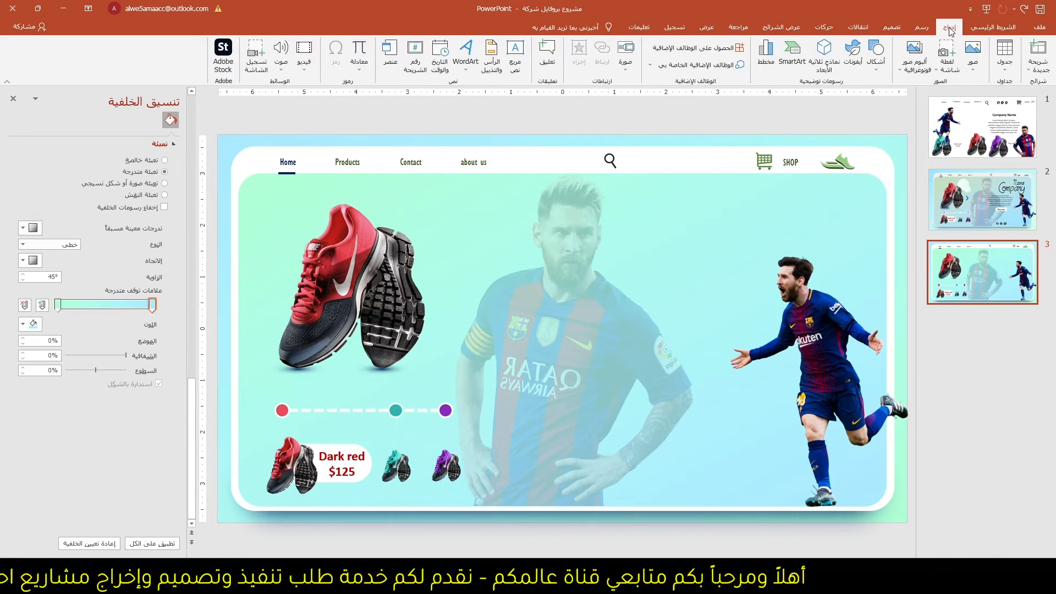
left_click(880, 69)
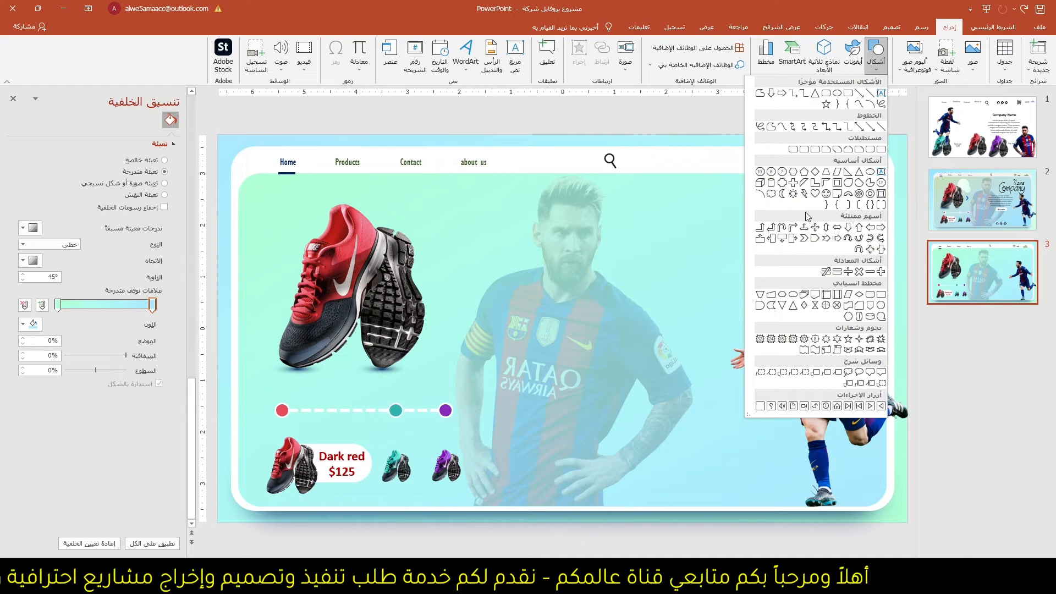
left_click(804, 238)
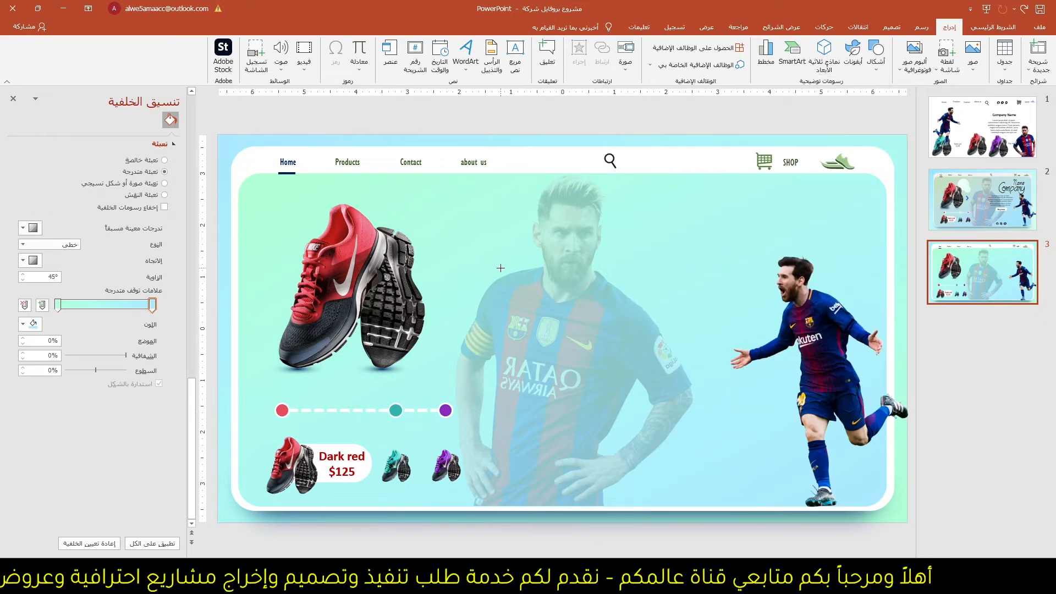
left_click_drag(441, 259, 463, 291)
scroll(460, 282, "up", 2)
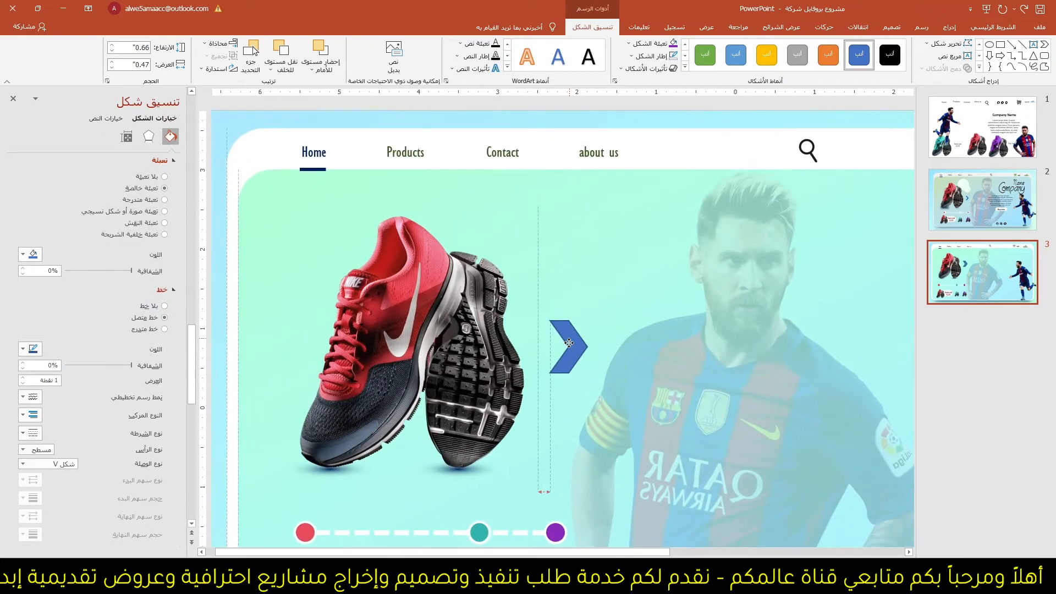
Step: Remove the chevron's outline and fill it with standard blue
left_click(674, 57)
left_click(664, 47)
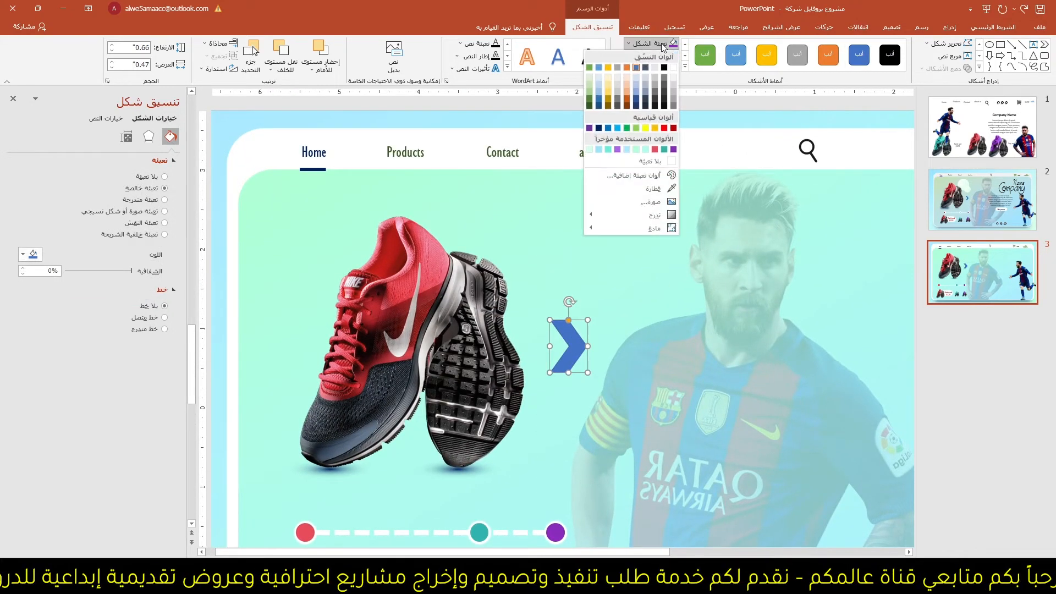
left_click(607, 129)
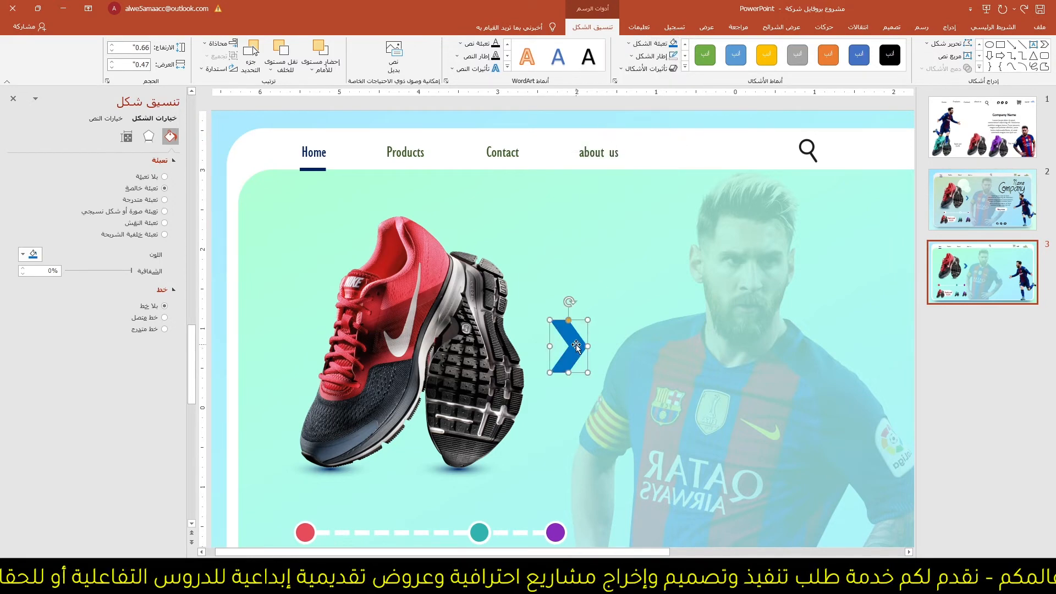
Step: Make the chevron's arms thinner and shrink it to about 0.29" wide and 0.52" tall
left_click_drag(576, 345, 560, 326)
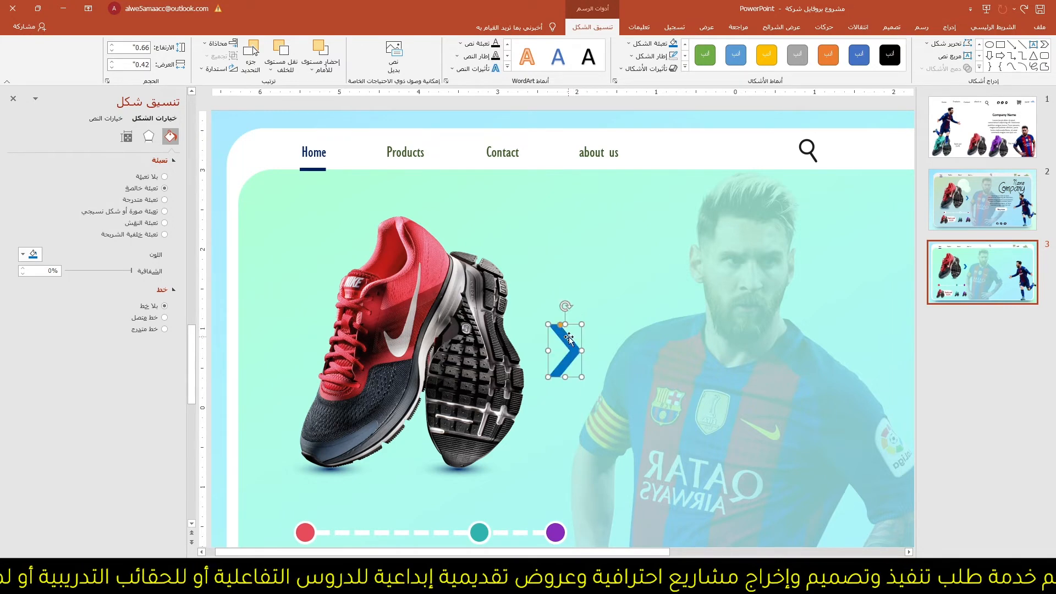
left_click(565, 377)
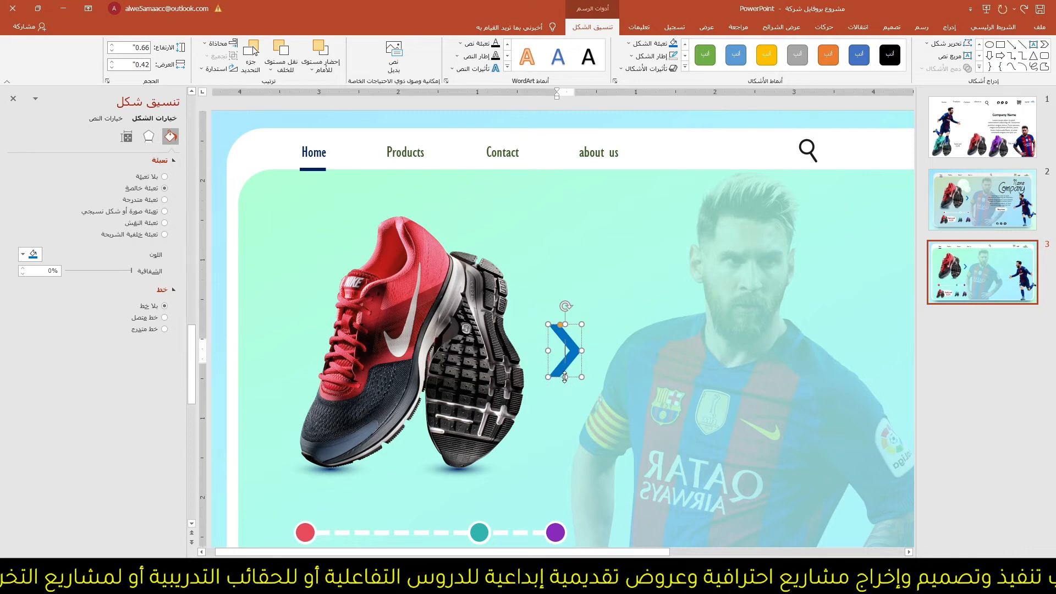
left_click_drag(565, 378, 566, 353)
scroll(595, 342, "down", 5)
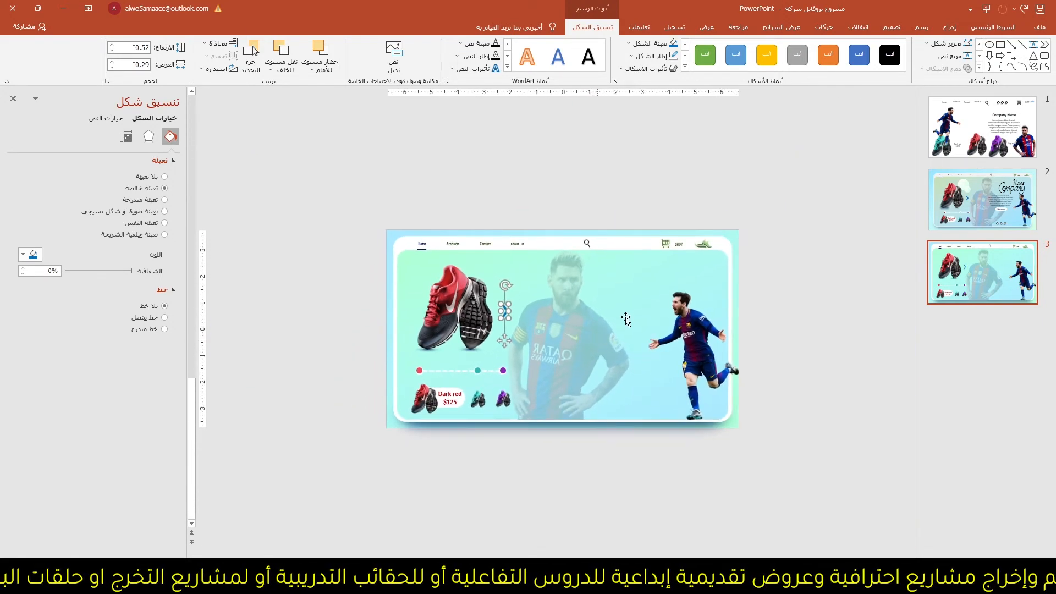
left_click(589, 344)
scroll(589, 344, "up", 3)
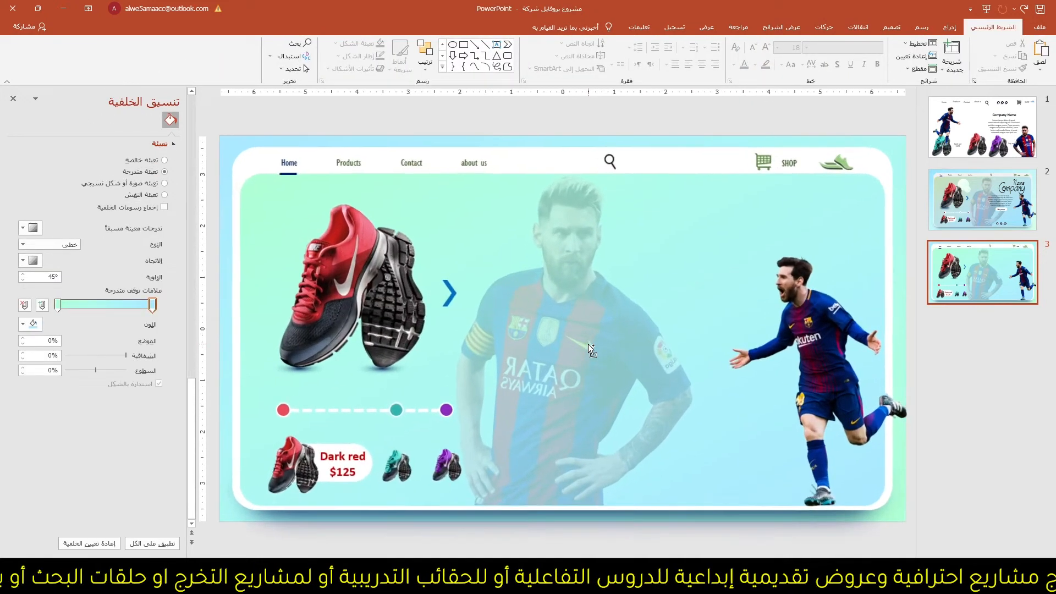
Step: Copy the "Name" and "Company" titles and the Lorem ipsum paragraph from slide 2 to slide 3, placing them left of the running footballer
left_click(969, 216)
left_click(764, 234)
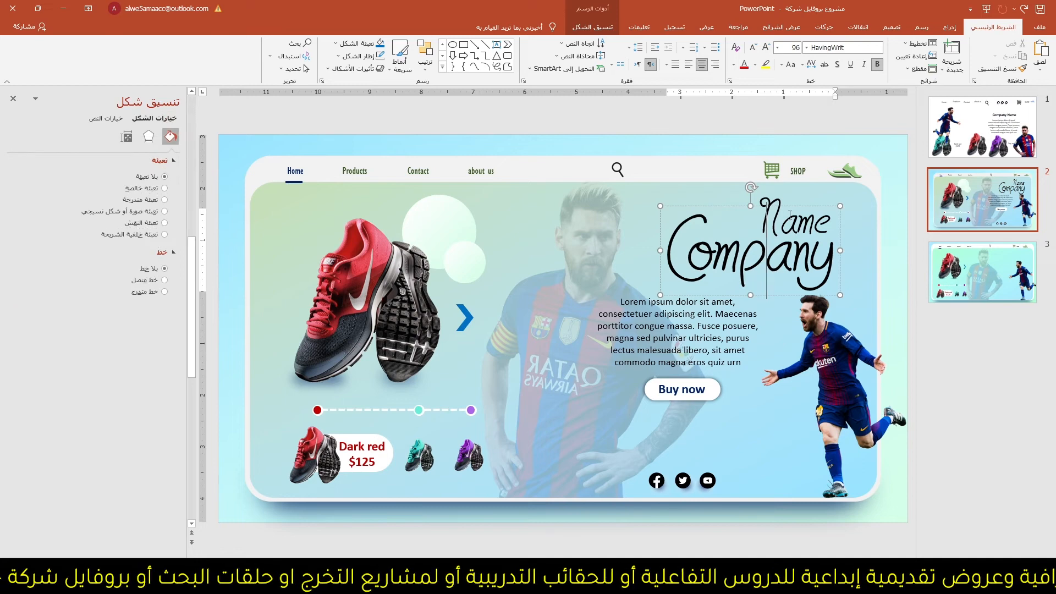
left_click(739, 206)
left_click(792, 220, "shift")
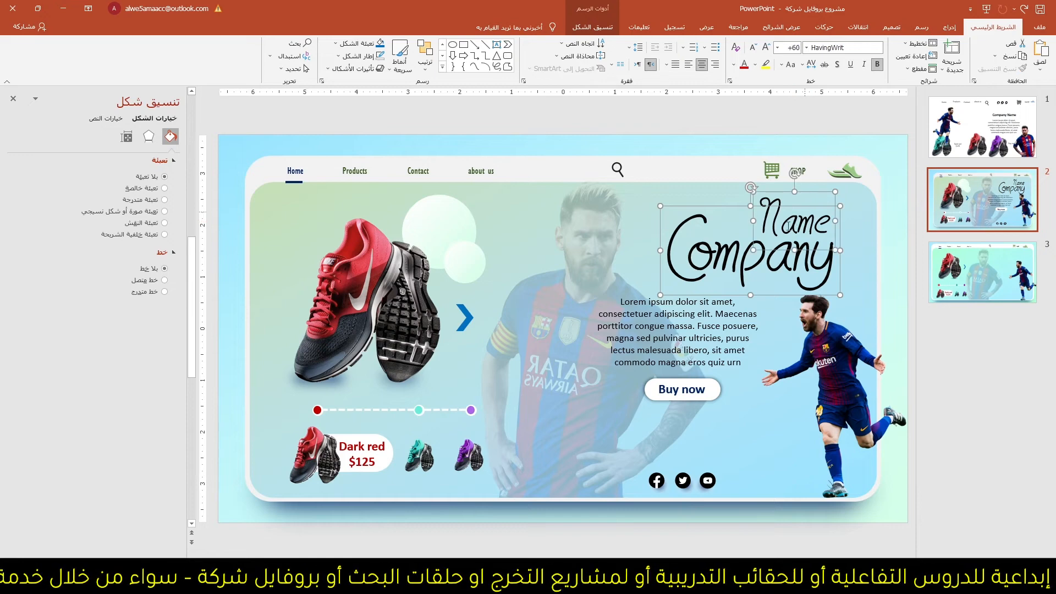
left_click(690, 333, "shift")
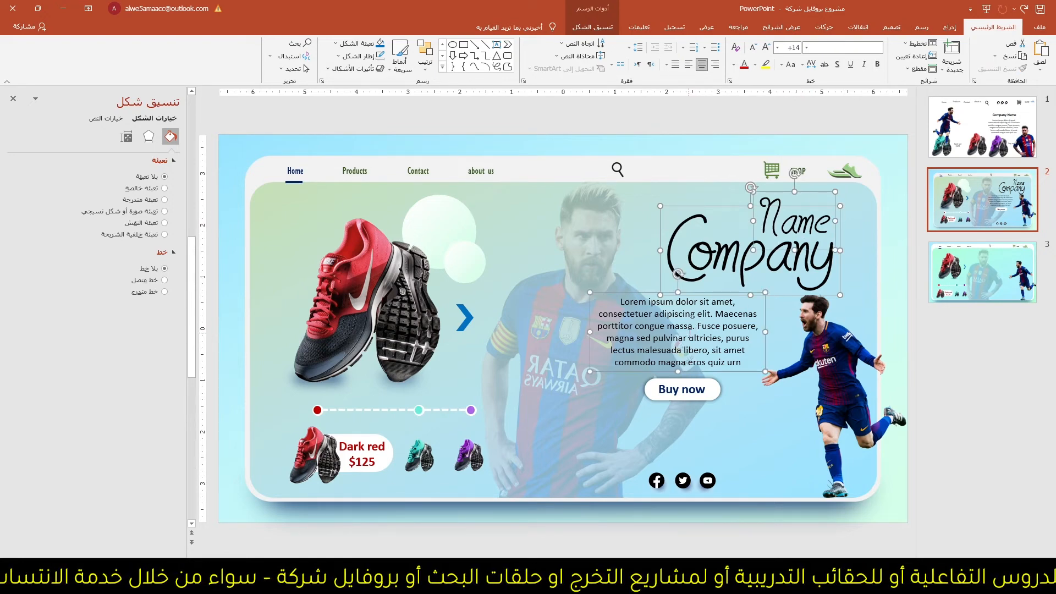
left_click(942, 272)
key("ctrl+v")
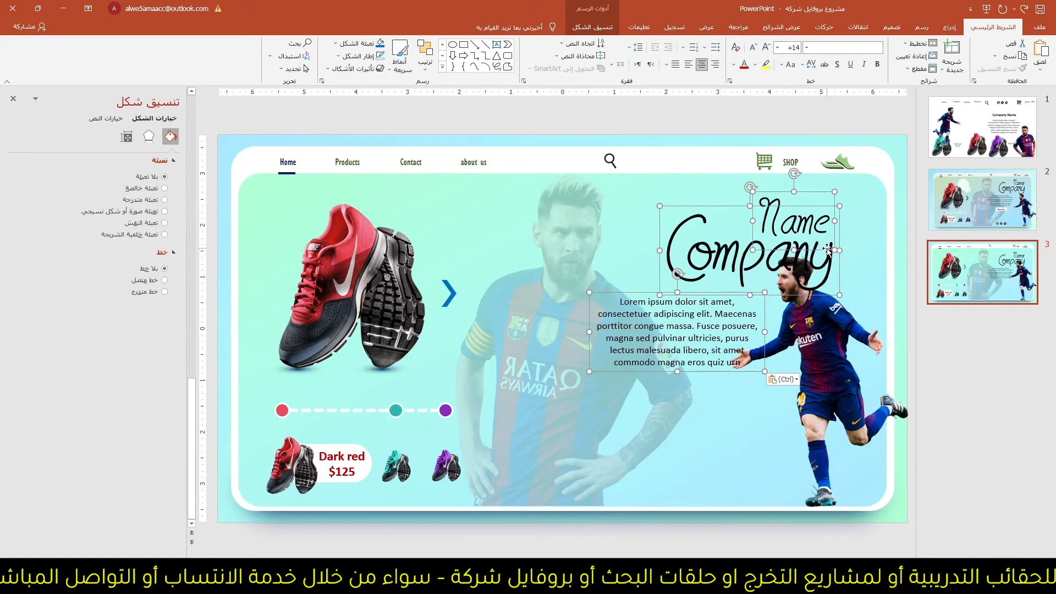
left_click_drag(828, 248, 770, 237)
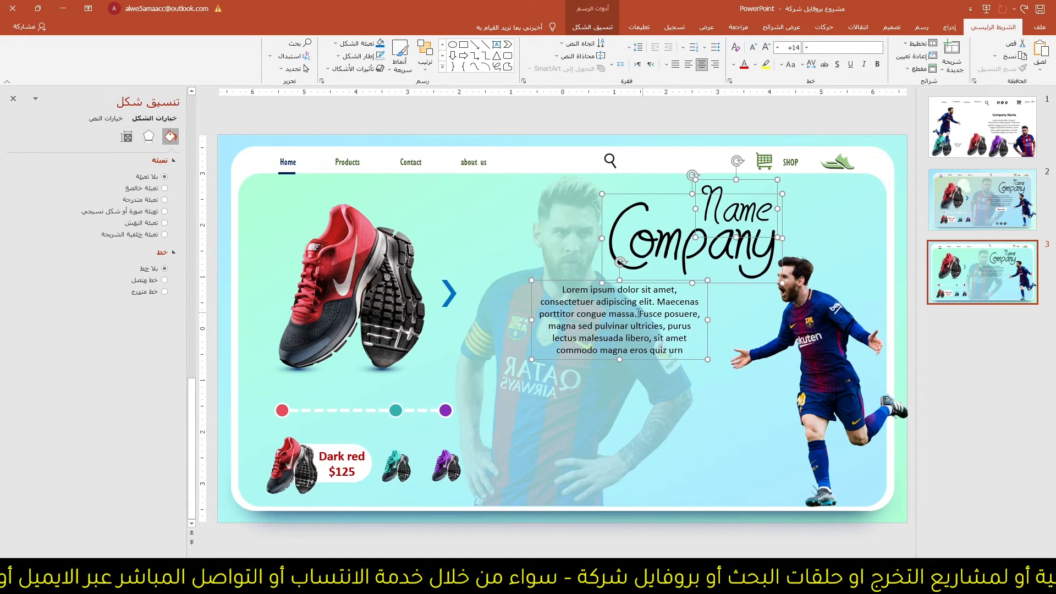
Step: Draw a rounded rectangle button about 1.55" wide and 0.43" tall below the Lorem ipsum paragraph on slide 3
left_click(981, 211)
left_click(932, 300)
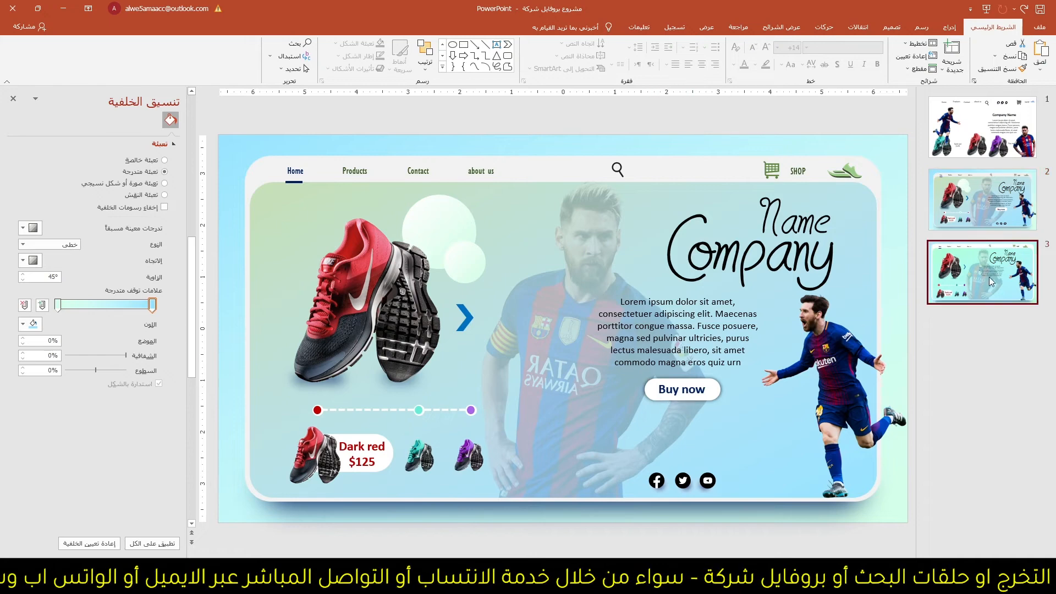
left_click(949, 27)
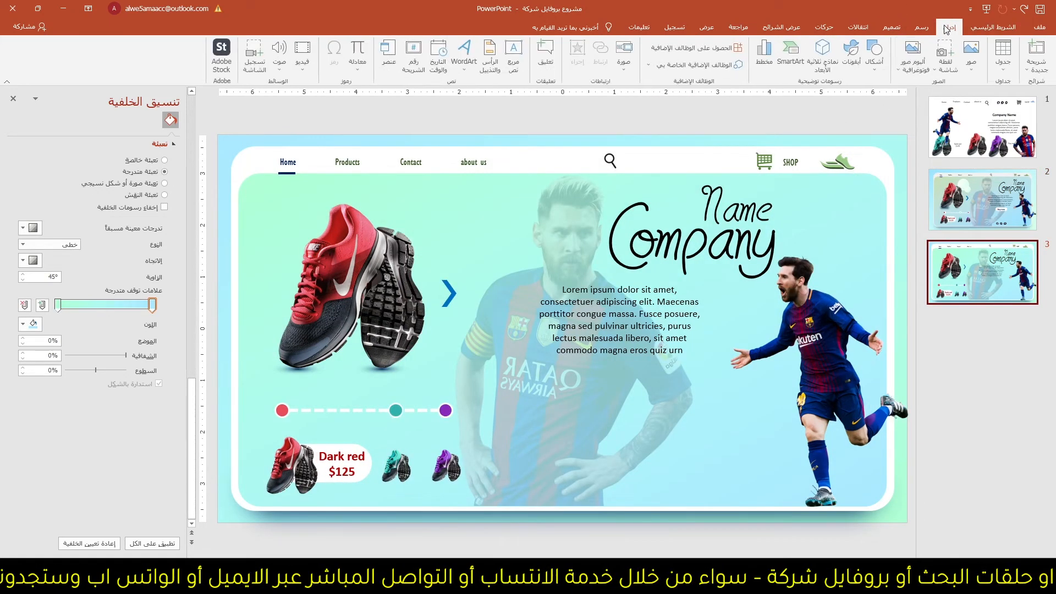
left_click(877, 74)
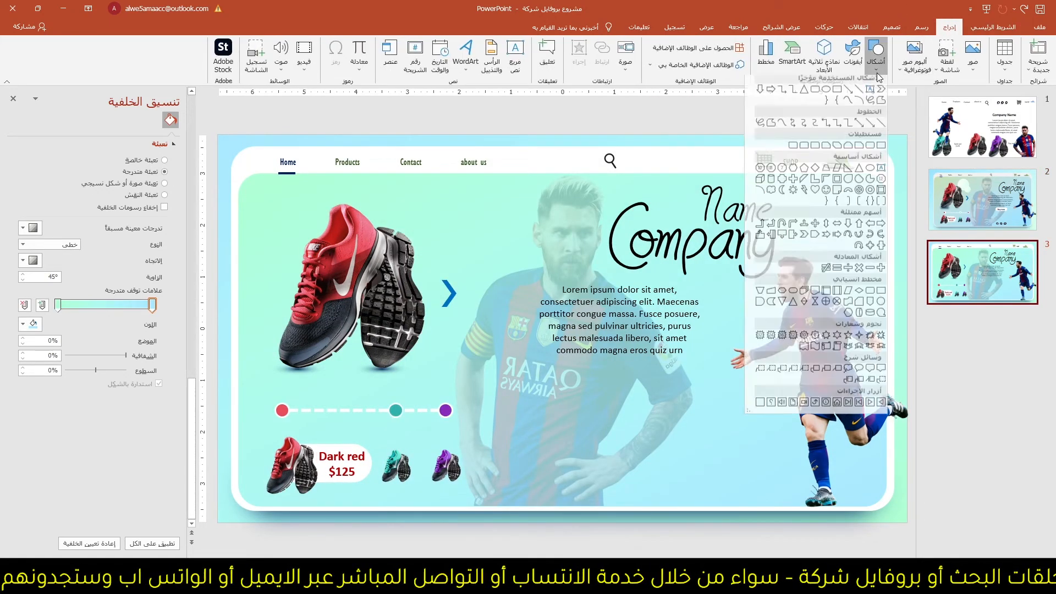
left_click(821, 90)
mouse_move(583, 368)
left_mouse_down()
mouse_move(668, 390)
mouse_move(622, 390)
left_mouse_up()
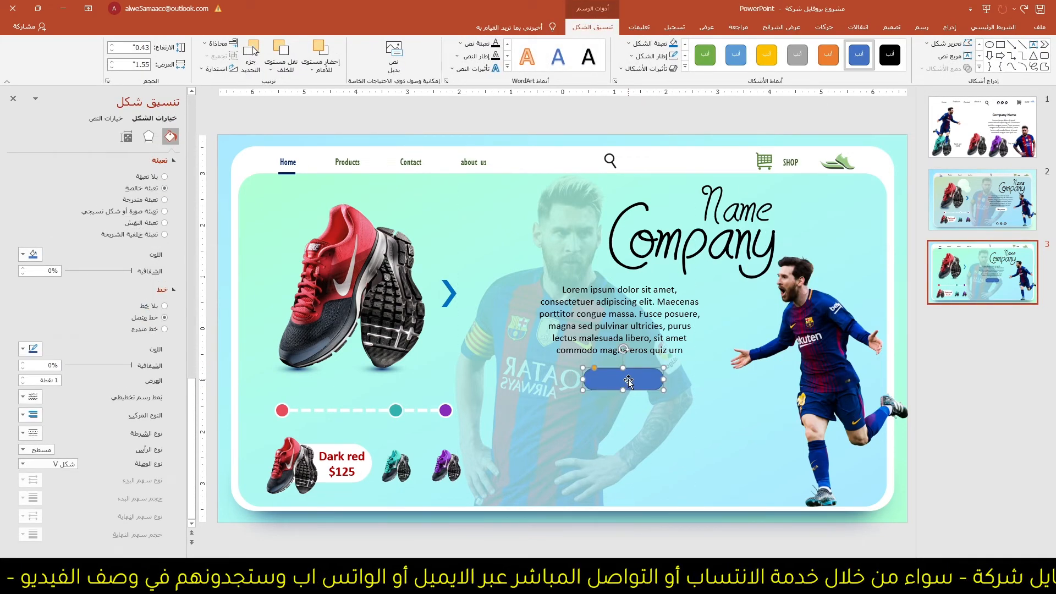
Step: Remove the rounded button's outline and fill it with white
left_click(672, 58)
left_click(662, 47)
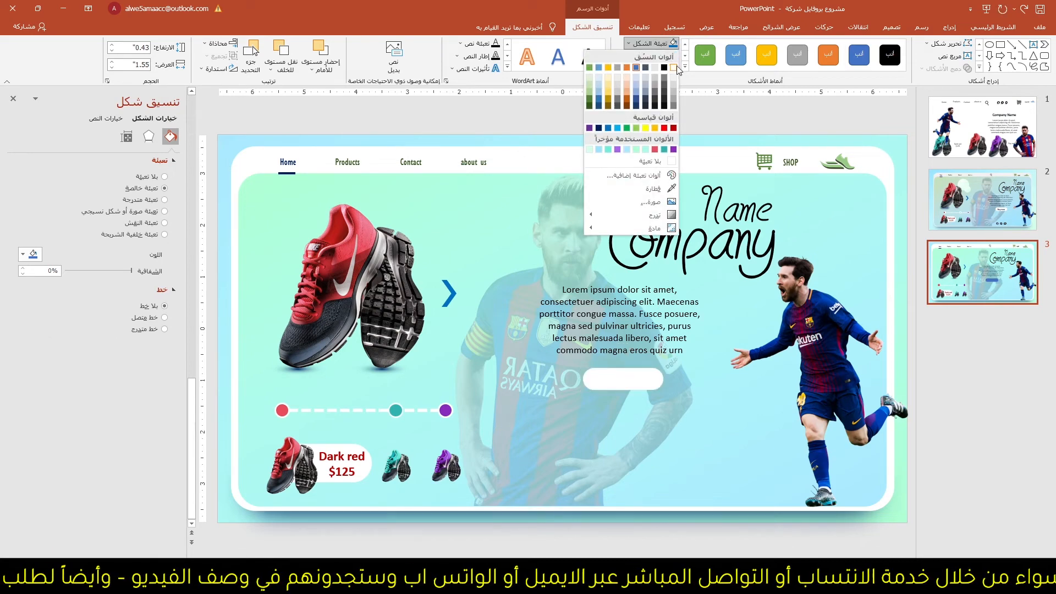
left_click(675, 66)
Step: Give the white button a centred outer shadow with 26% transparency, 102% size and 11 pt blur
left_click(148, 136)
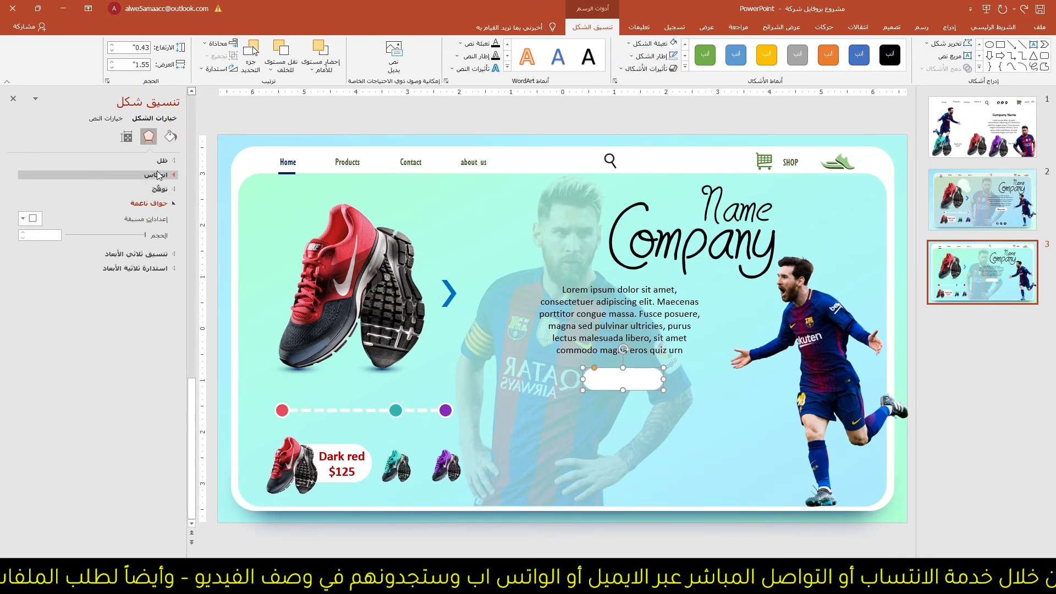
left_click(24, 177)
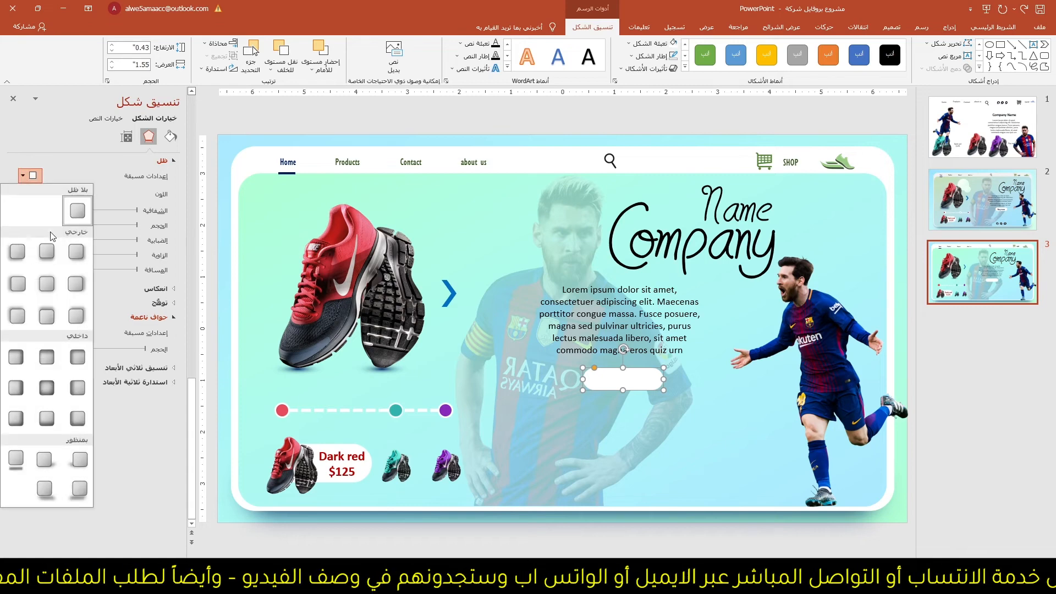
left_click(47, 283)
left_click_drag(94, 210, 134, 244)
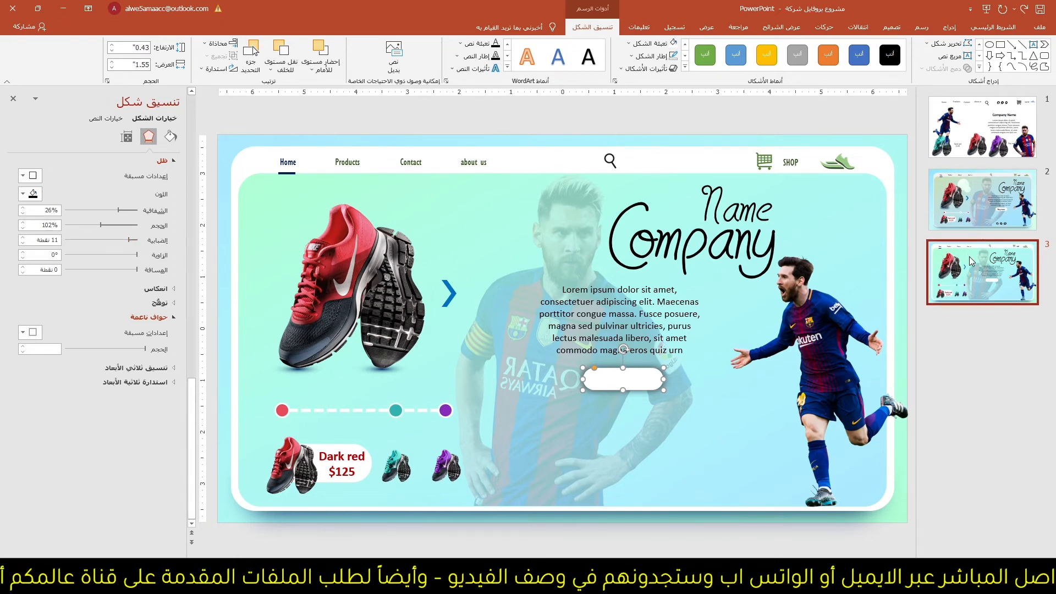
Step: Copy the "Buy now" text from slide 2 and centre it on the white button on slide 3
left_click(986, 222)
left_click(672, 386)
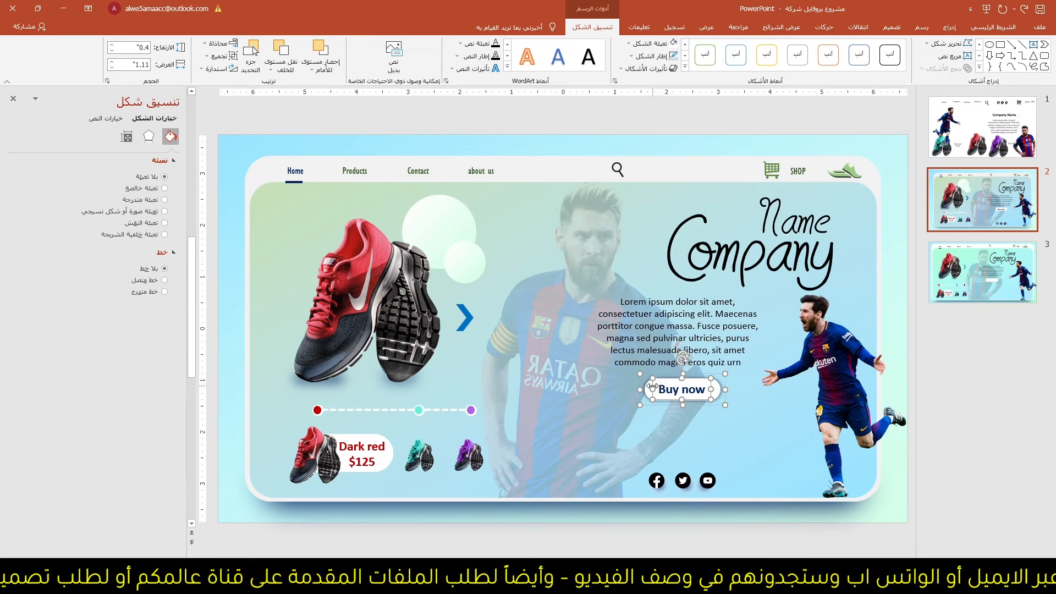
left_click(974, 296)
key("ctrl+v")
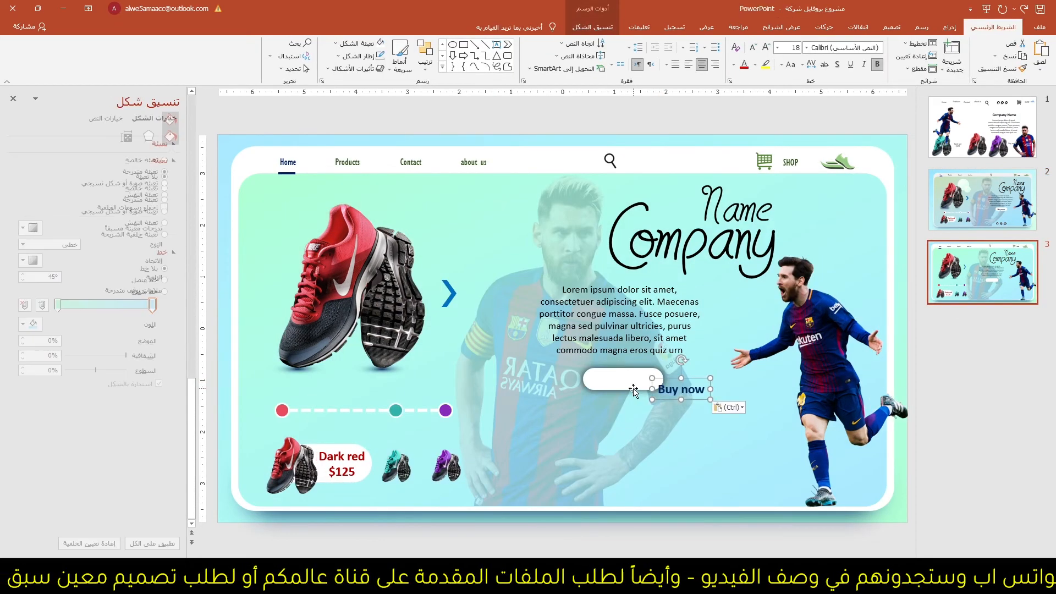
left_click_drag(672, 380, 617, 372)
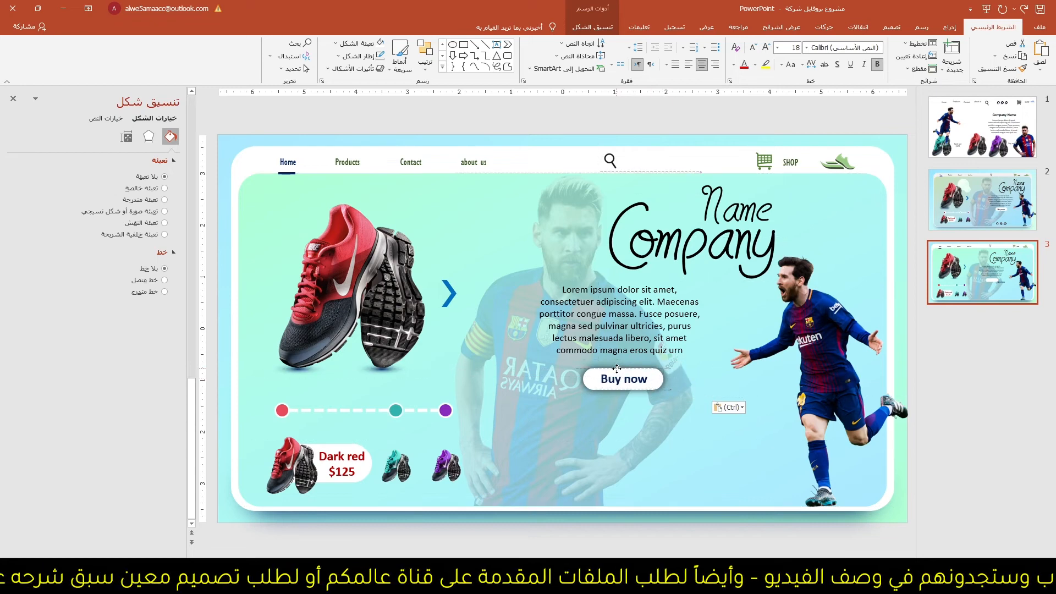
Step: Copy the row of Facebook, Twitter and YouTube icons from slide 2 to slide 3
left_click(990, 223)
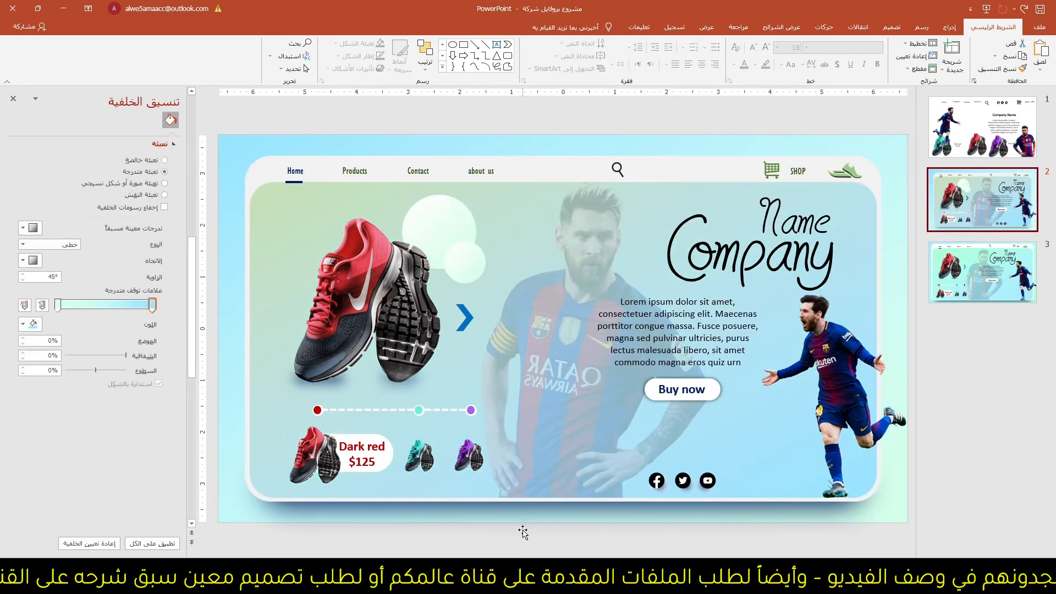
left_click(656, 480)
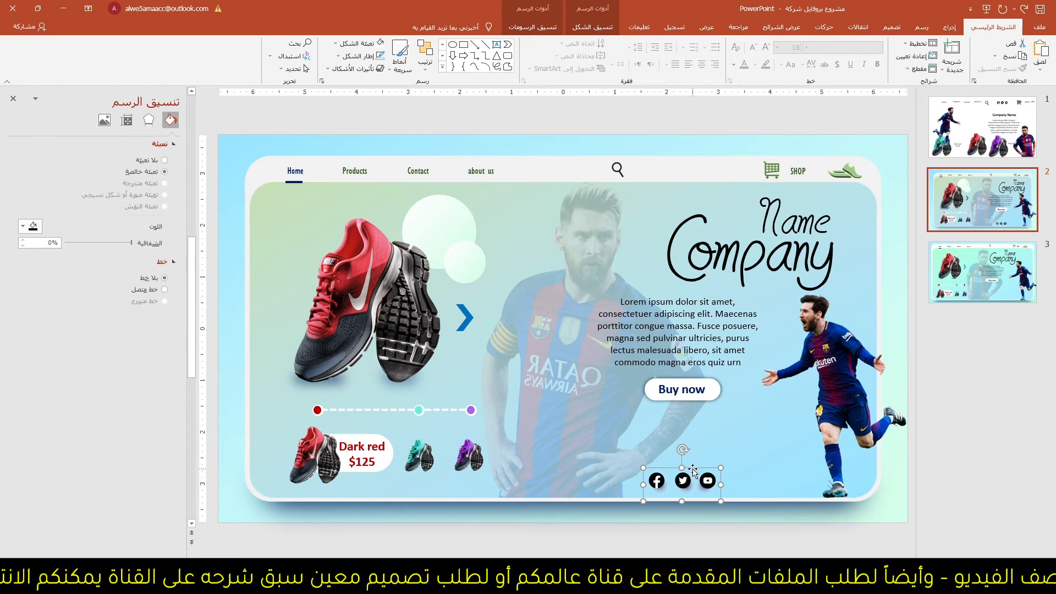
left_click(982, 271)
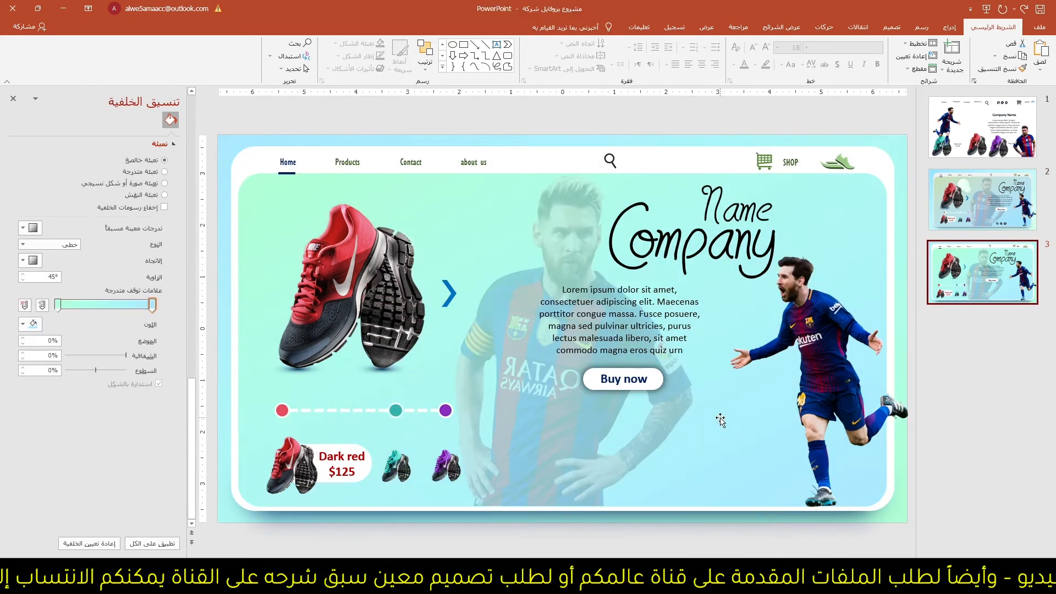
key("ctrl+v")
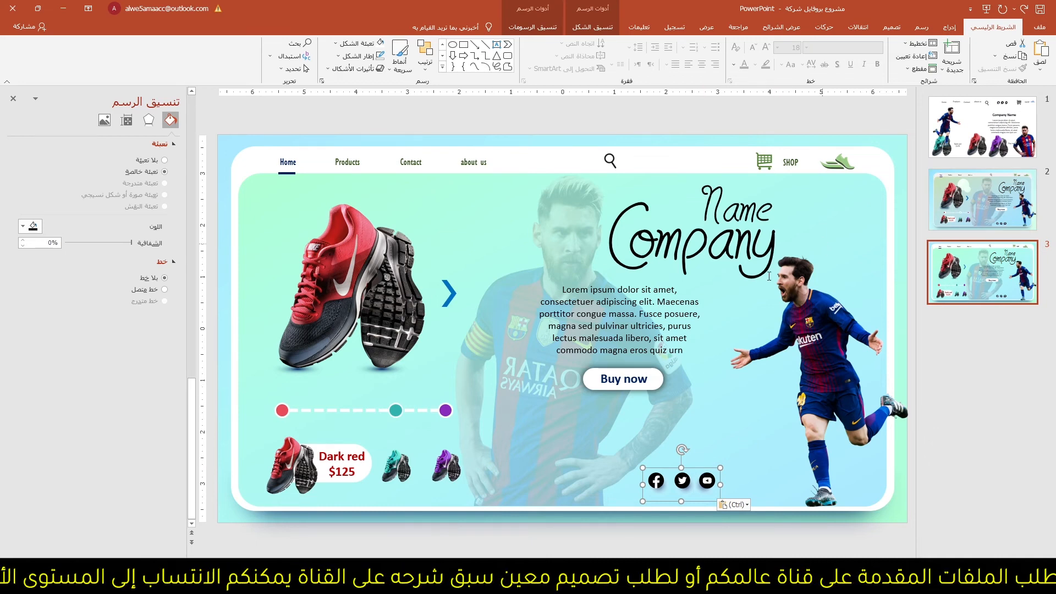
Step: Draw a circle about 2.41 inches in diameter over the faded footballer's head on slide 3
left_click(950, 27)
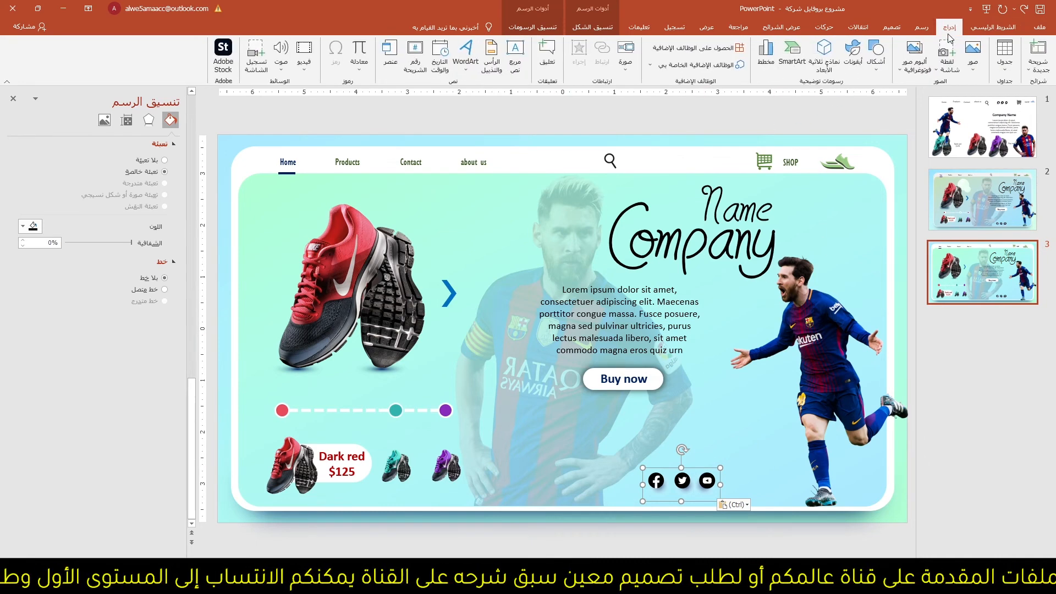
left_click(876, 52)
left_click(837, 93)
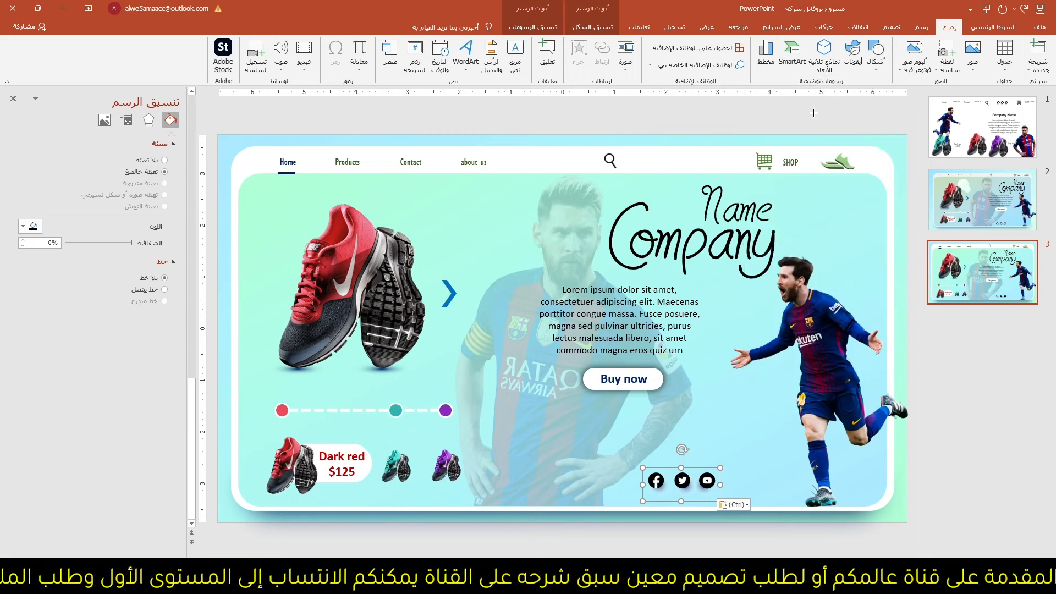
left_click_drag(453, 199, 578, 323)
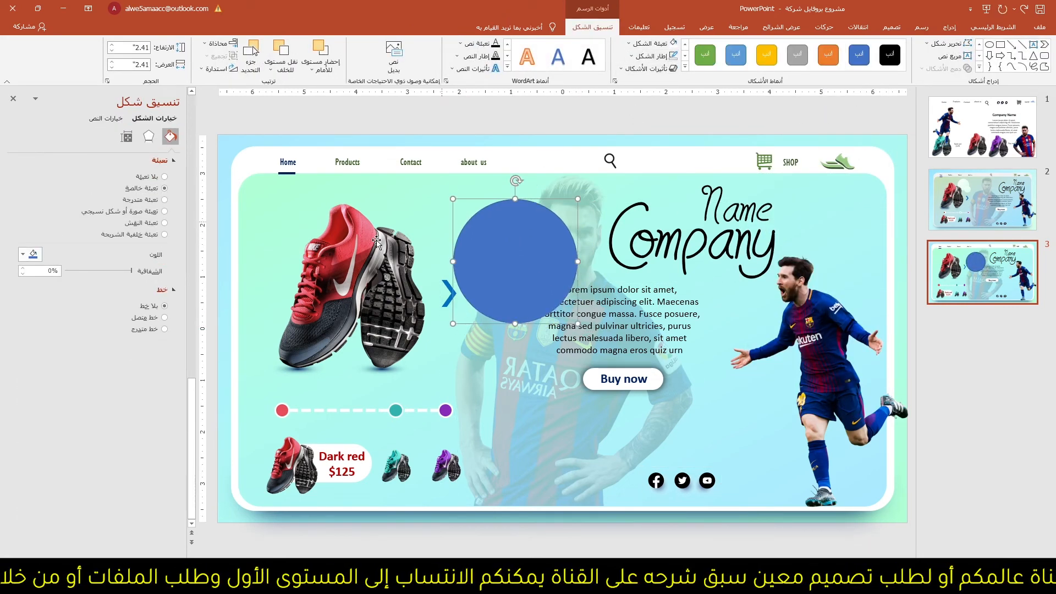
Step: Copy the gradient formatting of the large inner panel onto the circle
left_click(260, 226)
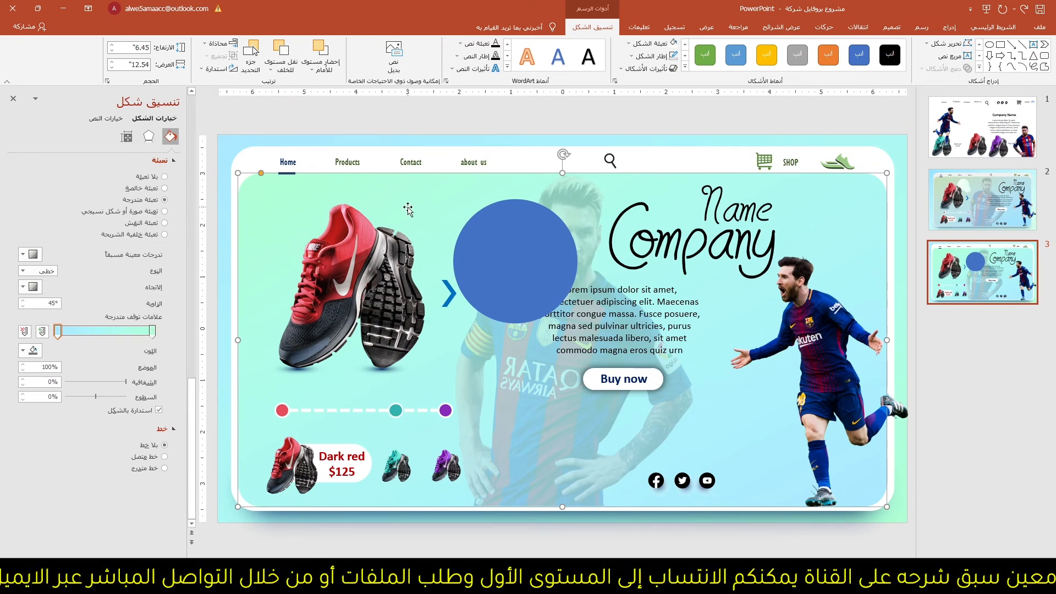
left_click(985, 27)
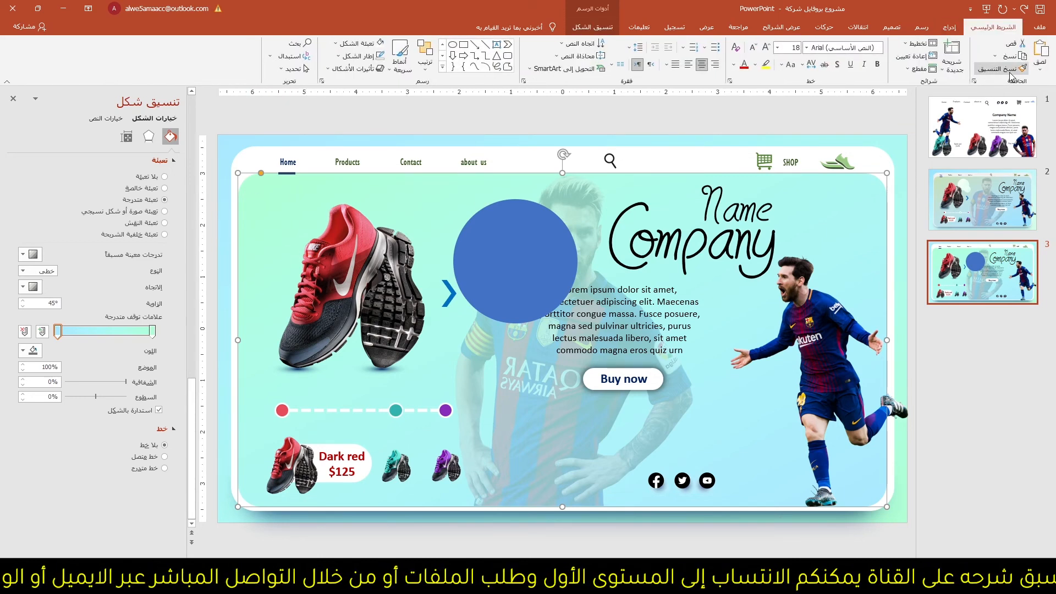
left_click(1010, 74)
left_click(532, 244)
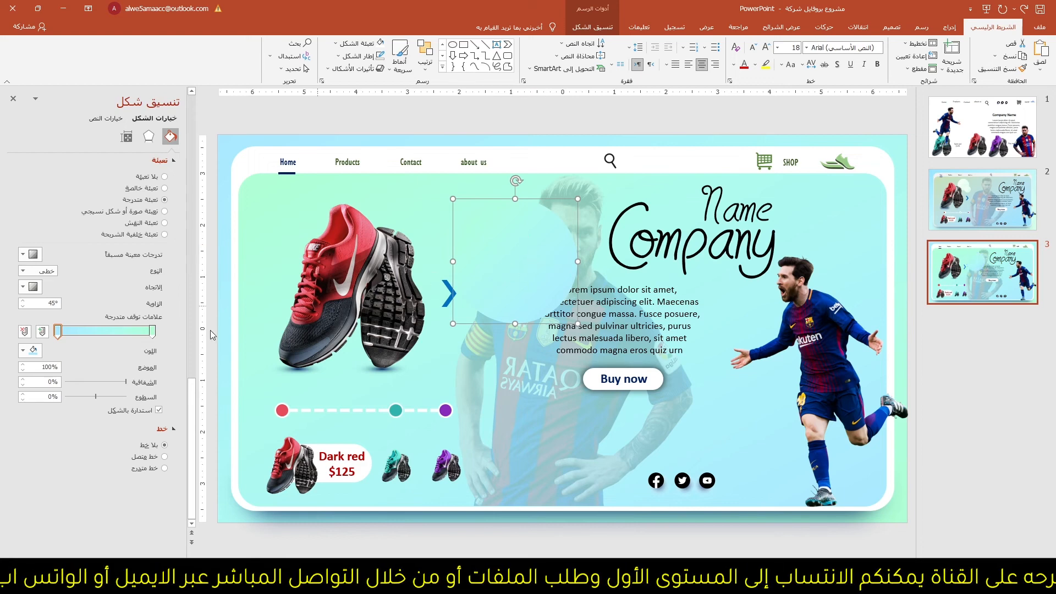
Step: Reverse the circle's two gradient stops and recolour the blue stop at position 0% to white
mouse_move(59, 334)
left_mouse_down()
mouse_move(147, 330)
mouse_move(58, 329)
left_mouse_up()
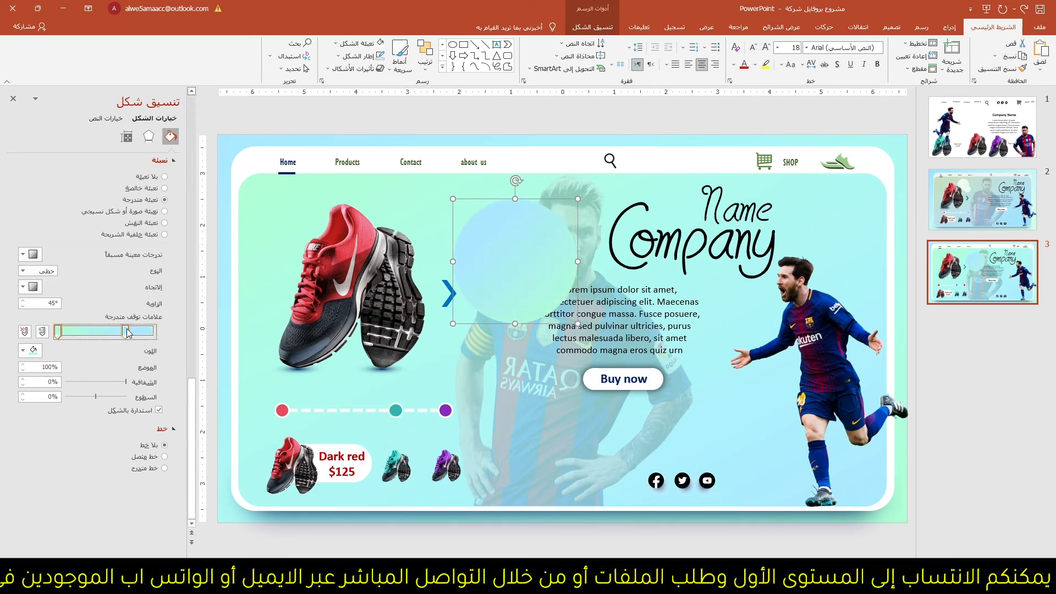
left_click_drag(126, 332, 153, 332)
left_click(32, 351)
left_click(92, 378)
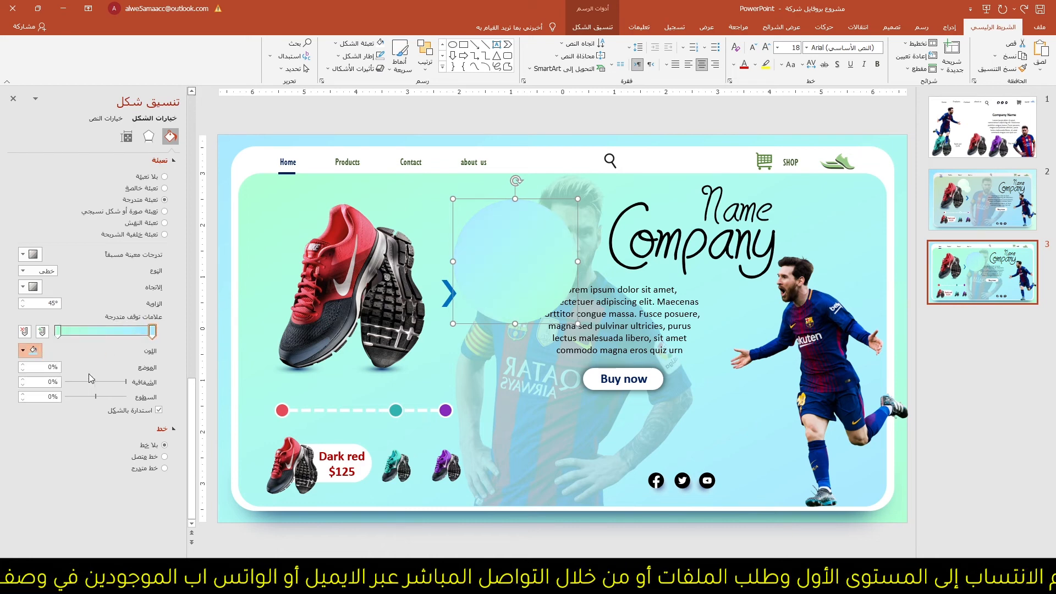
Step: Shrink the circle, place it beside the large red shoe, and add a half-size copy overlapping its lower-right edge
left_click_drag(523, 242, 499, 232)
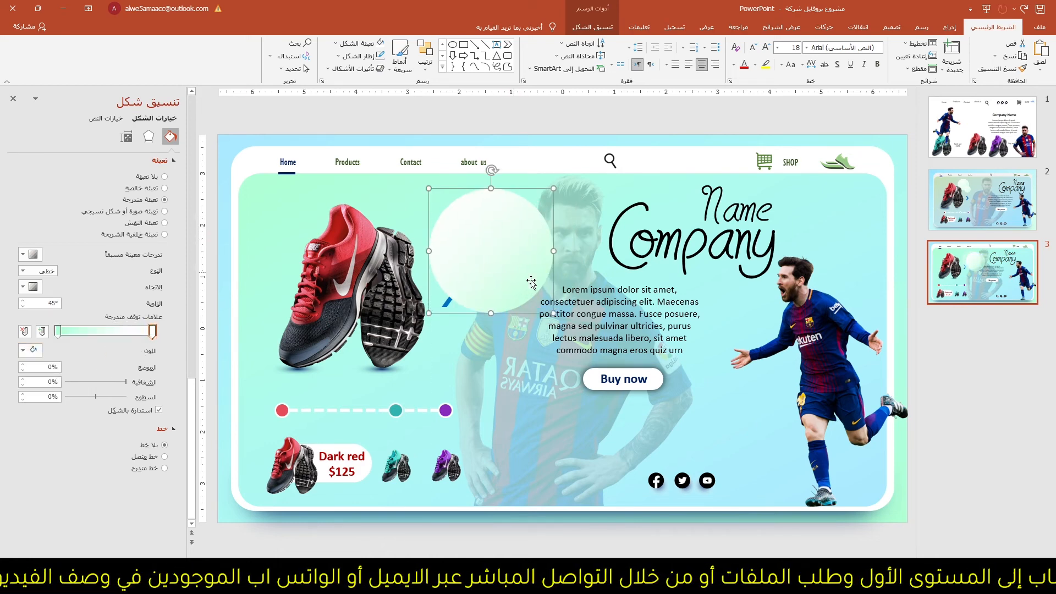
left_click_drag(553, 314, 545, 304)
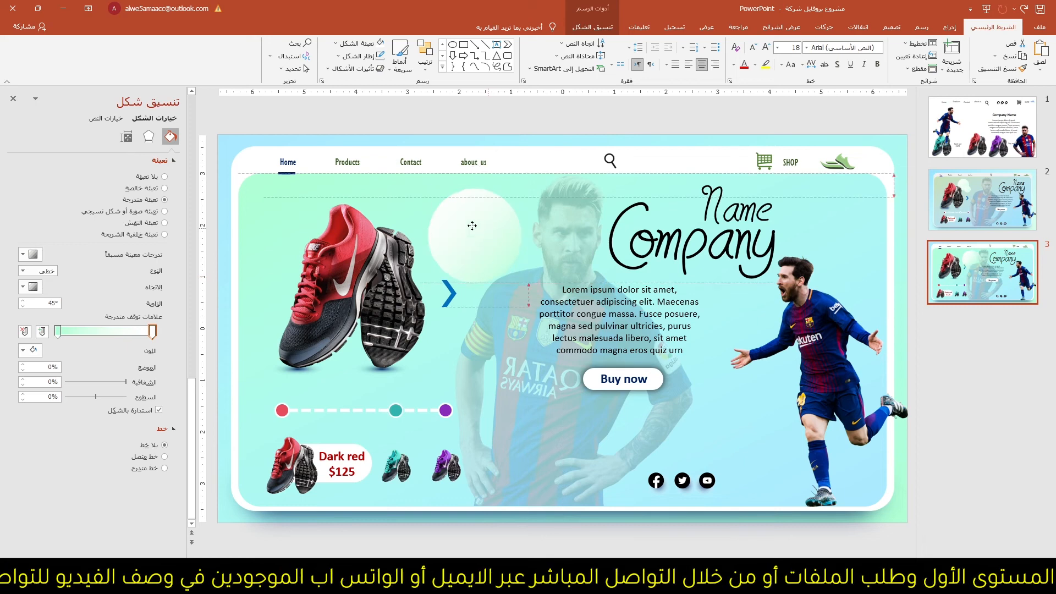
left_click_drag(471, 229, 471, 260)
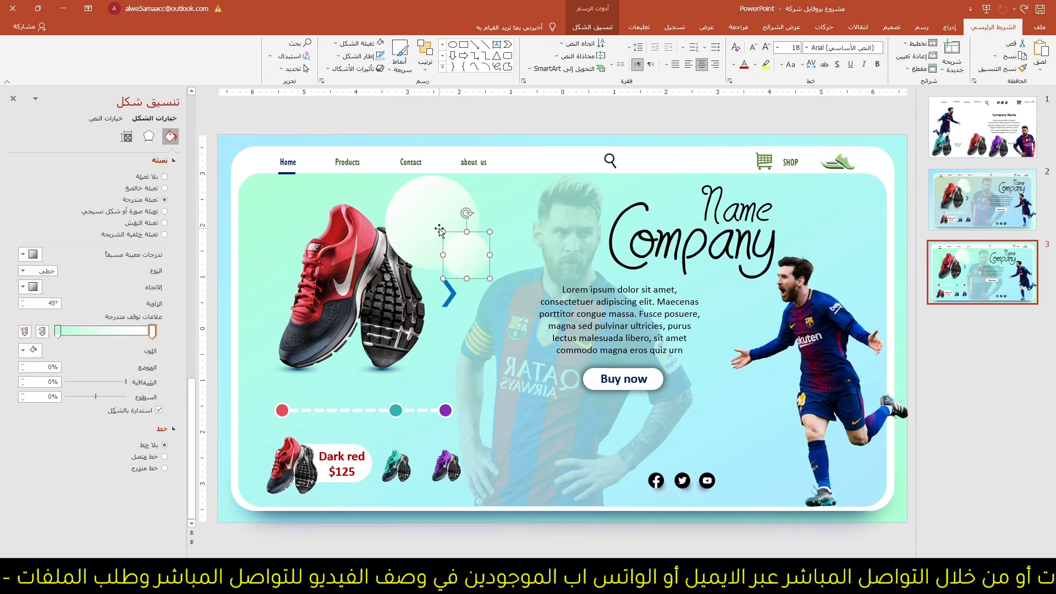
Step: Bring the large red shoe picture to the front of the circles
left_click(371, 251)
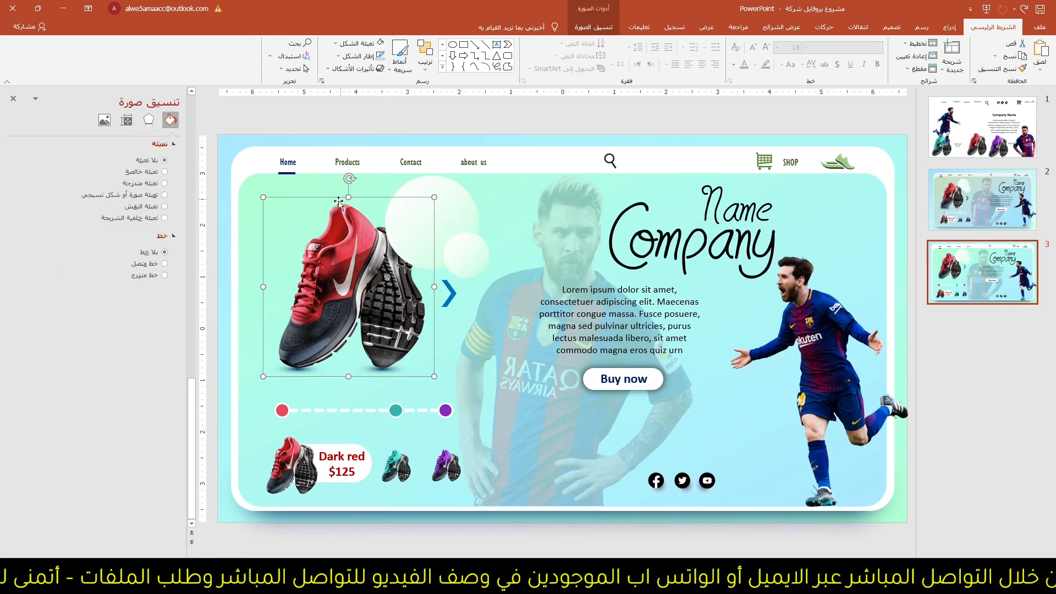
left_click(594, 27)
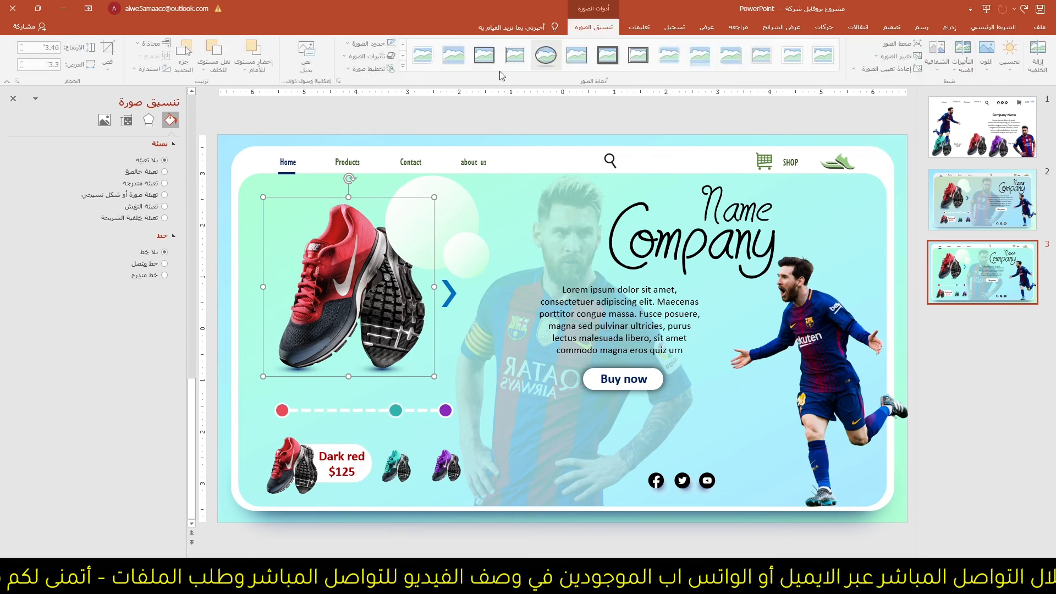
left_click(255, 70)
left_click(246, 98)
left_click(376, 121)
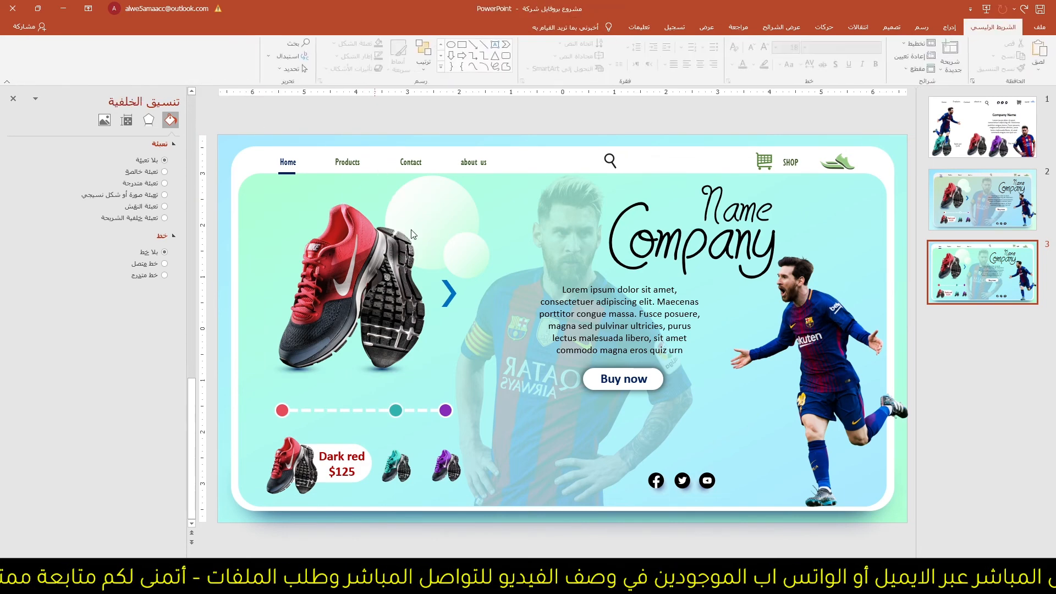
Step: Duplicate both circles beside the running footballer's legs and move the small copy to the large copy's lower-left edge
left_click(469, 216)
left_click(473, 252, "shift")
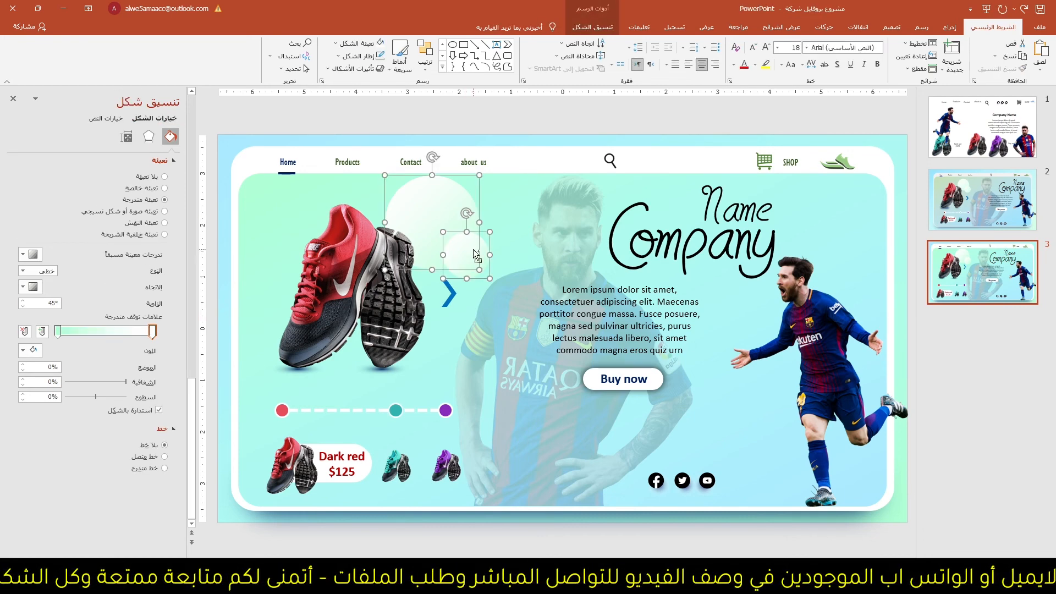
left_click_drag(473, 252, 798, 426)
left_click(828, 540)
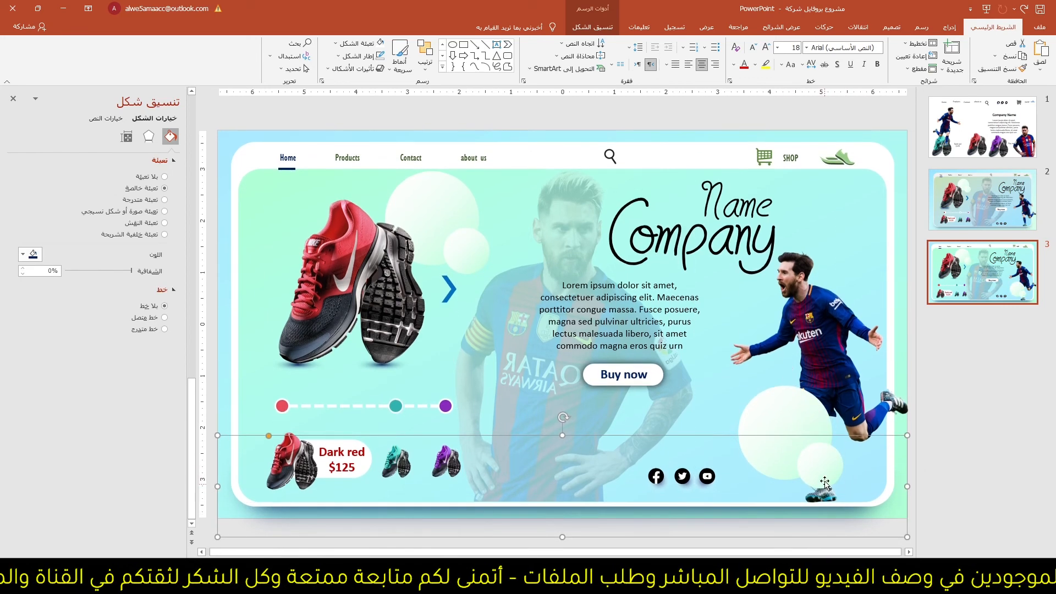
left_click_drag(826, 470, 757, 473)
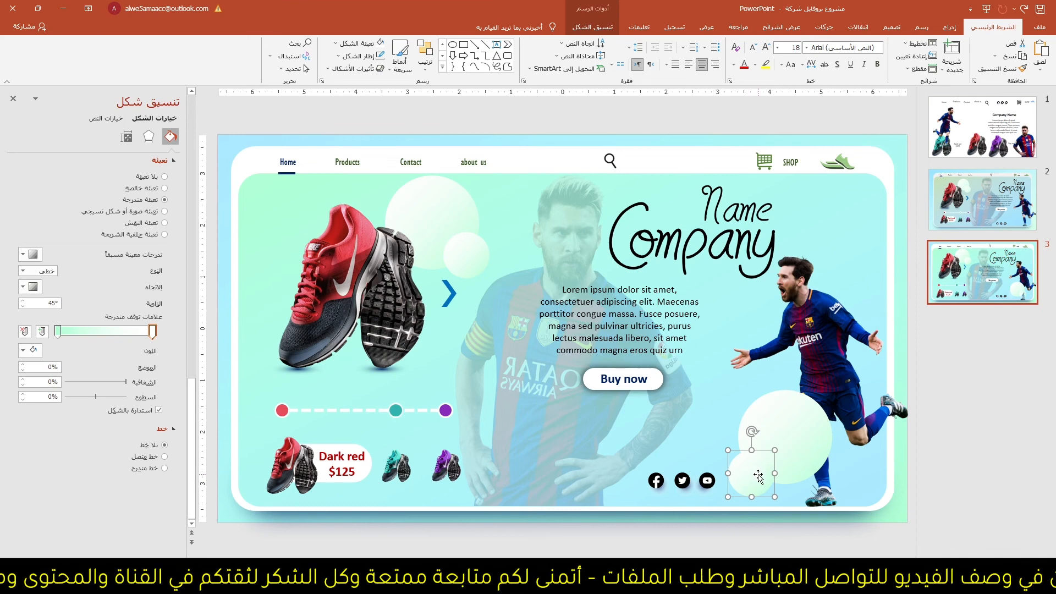
Step: Bring the running footballer picture to the front of the circles and preview slide 3 as a slide show
left_click(835, 383)
left_click(592, 27)
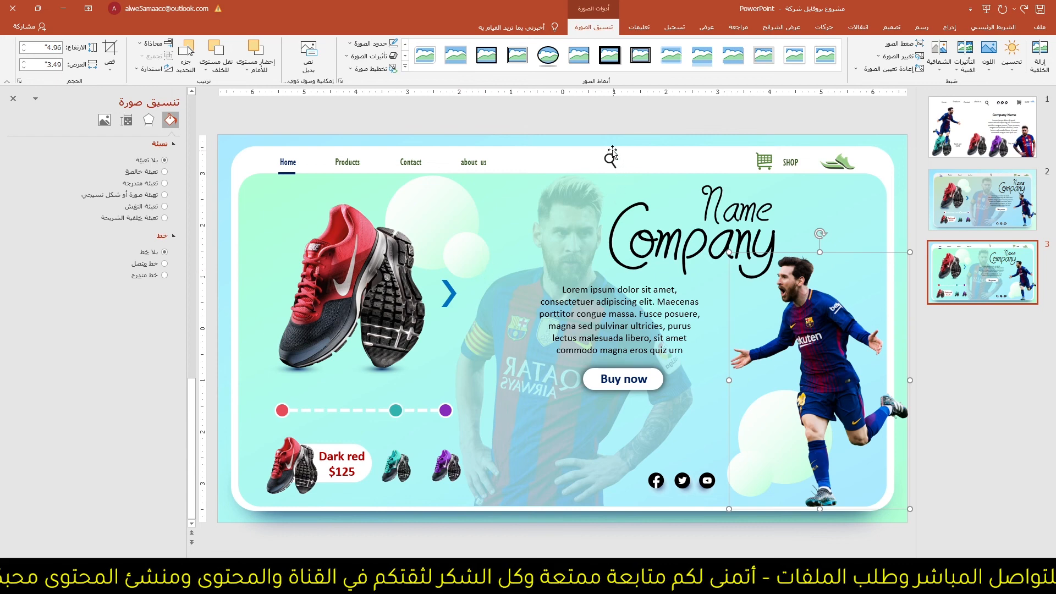
left_click(608, 117)
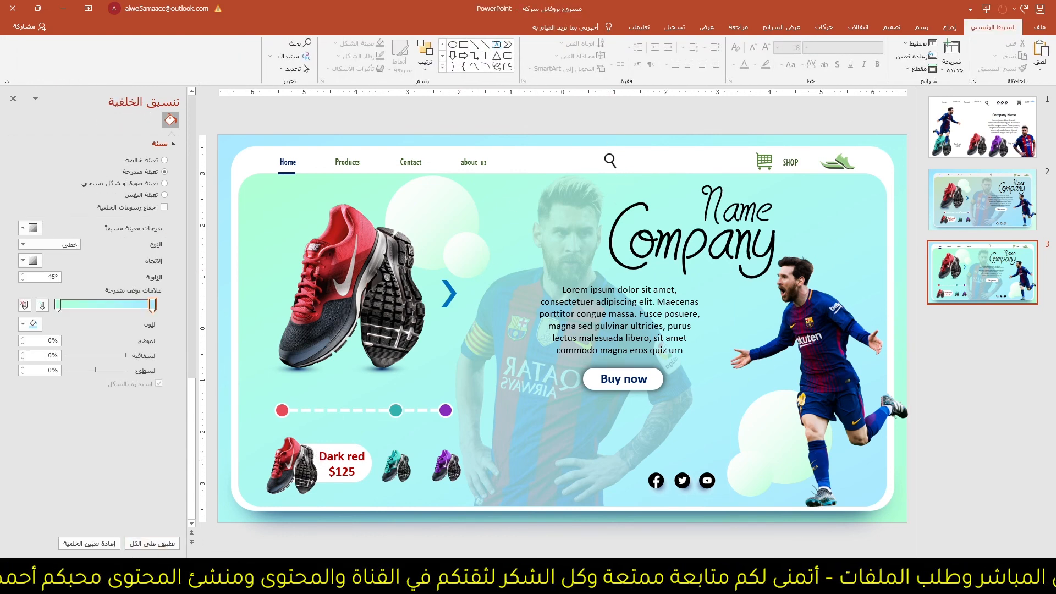
key("shift+F5")
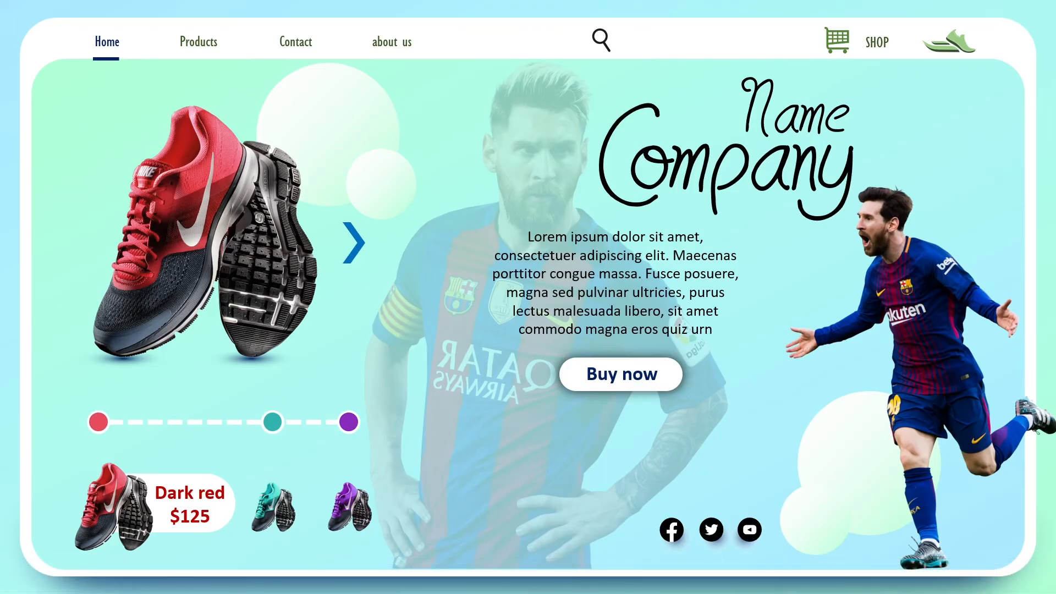